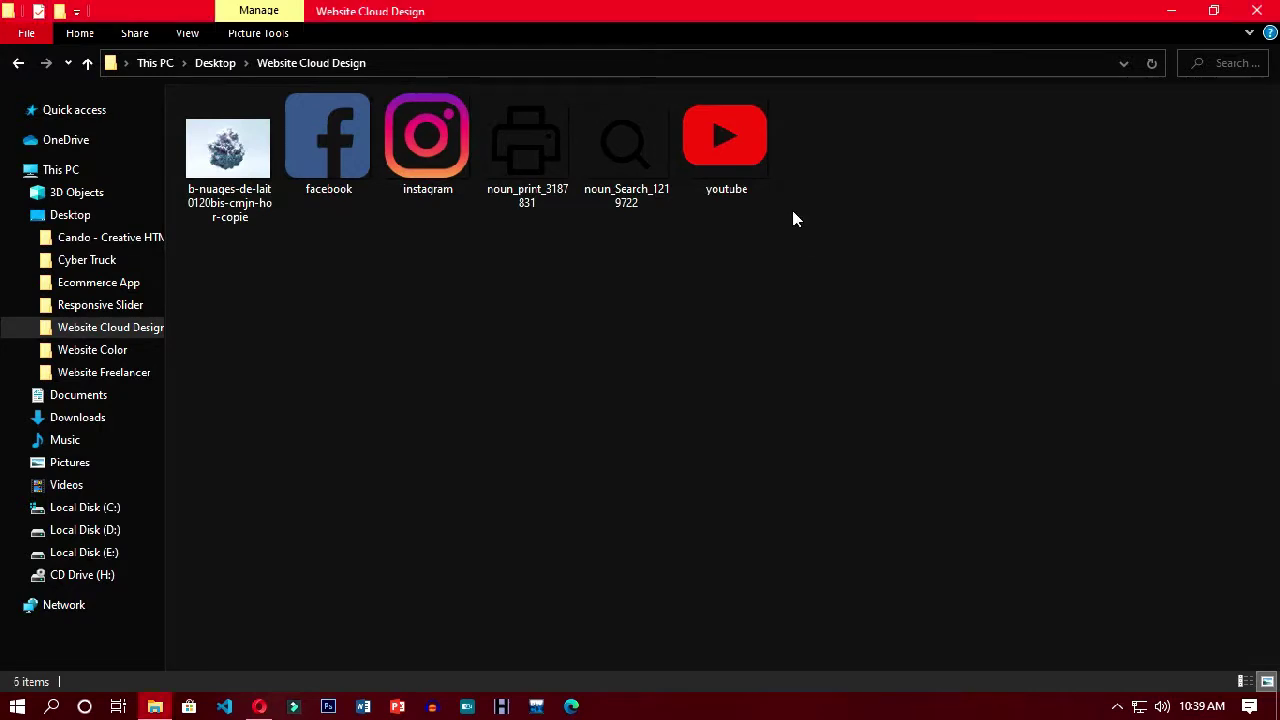
# Show the Website Cloud Design folder's images as large icon thumbnails.
pyautogui.moveTo(794, 214); pyautogui.dragTo(190, 110)
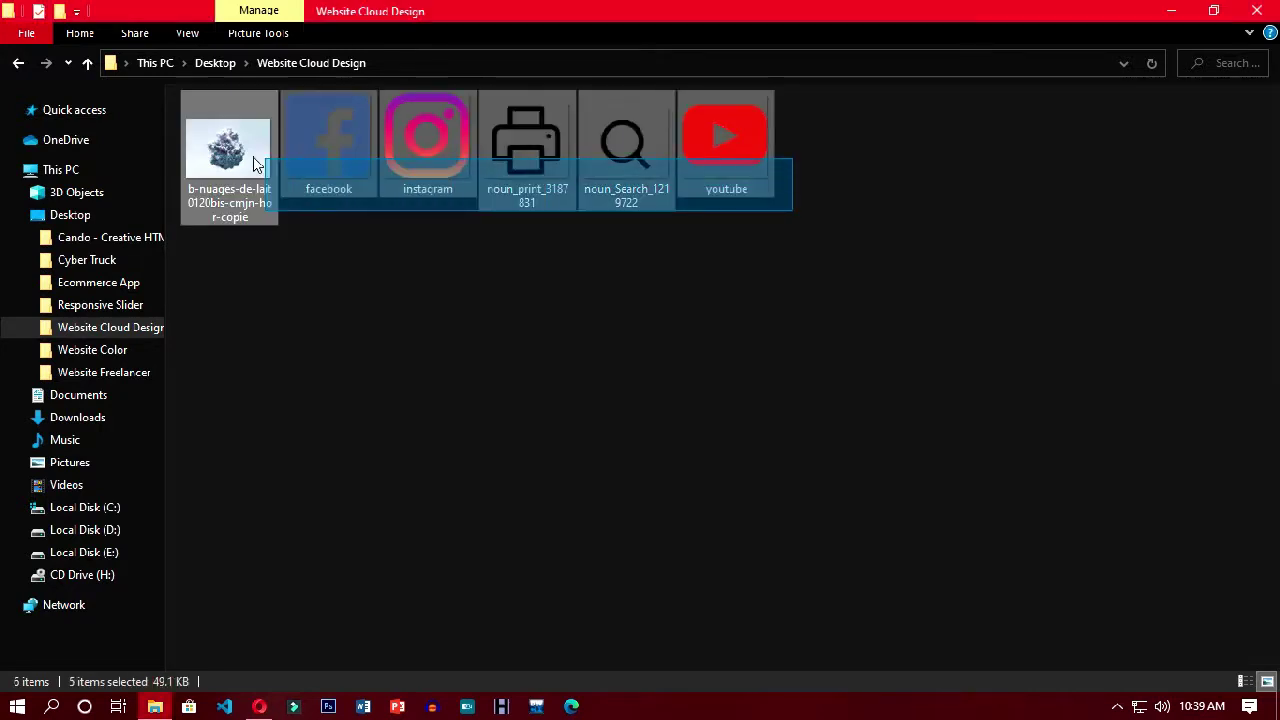
pyautogui.click(426, 266)
pyautogui.rightClick(426, 266)
pyautogui.click(714, 297)
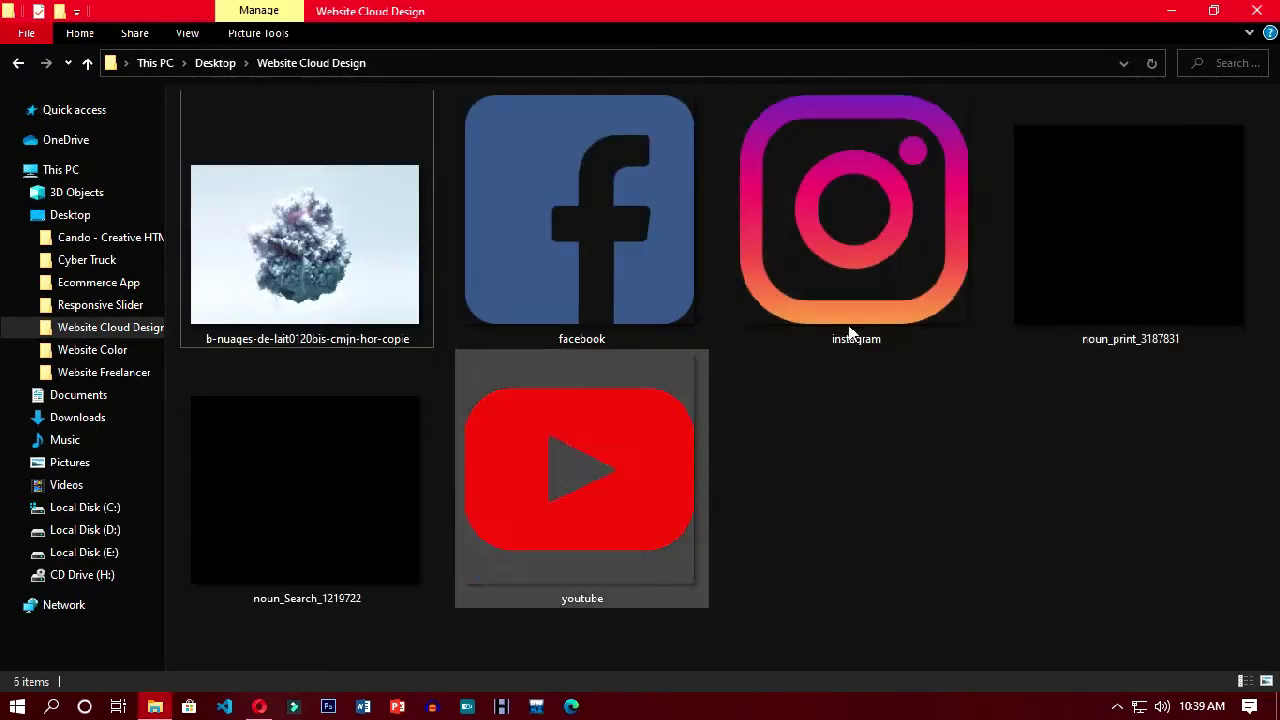
pyautogui.rightClick(851, 417)
pyautogui.moveTo(898, 139)
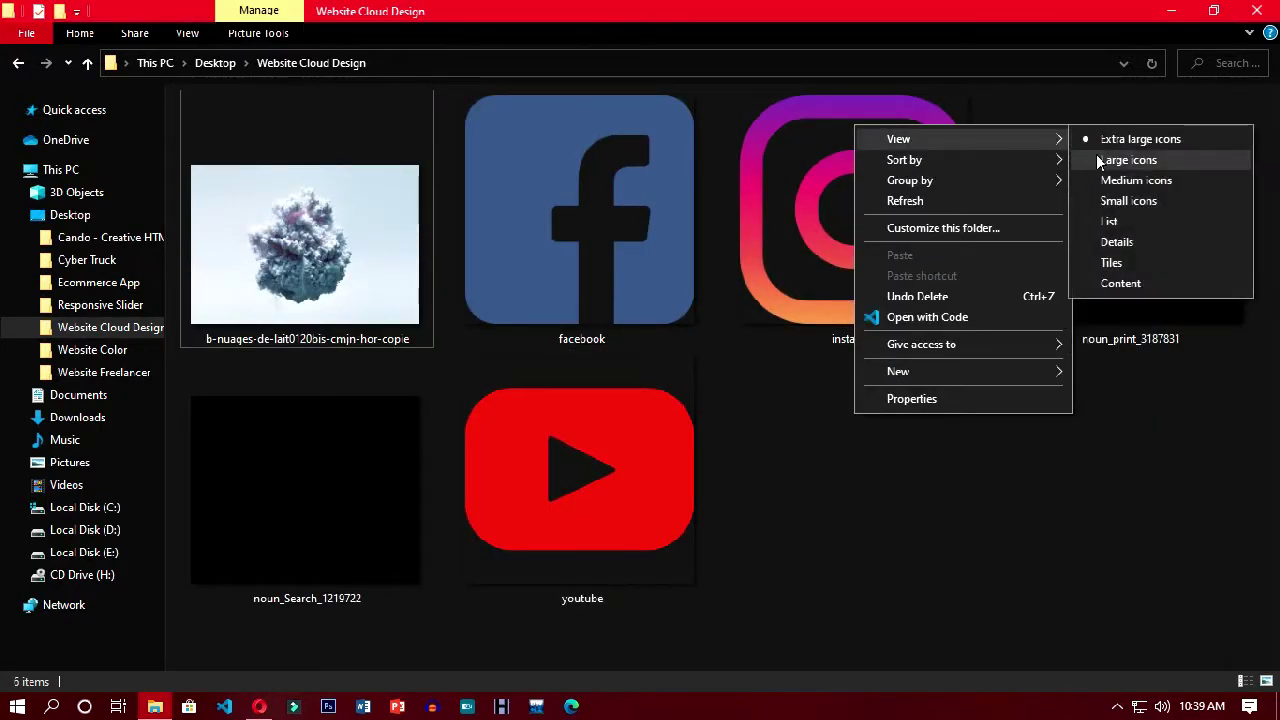
pyautogui.click(1096, 154)
# Refresh the folder so thumbnails render, then bring the Figma browser window forward.
pyautogui.rightClick(648, 256)
pyautogui.click(686, 333)
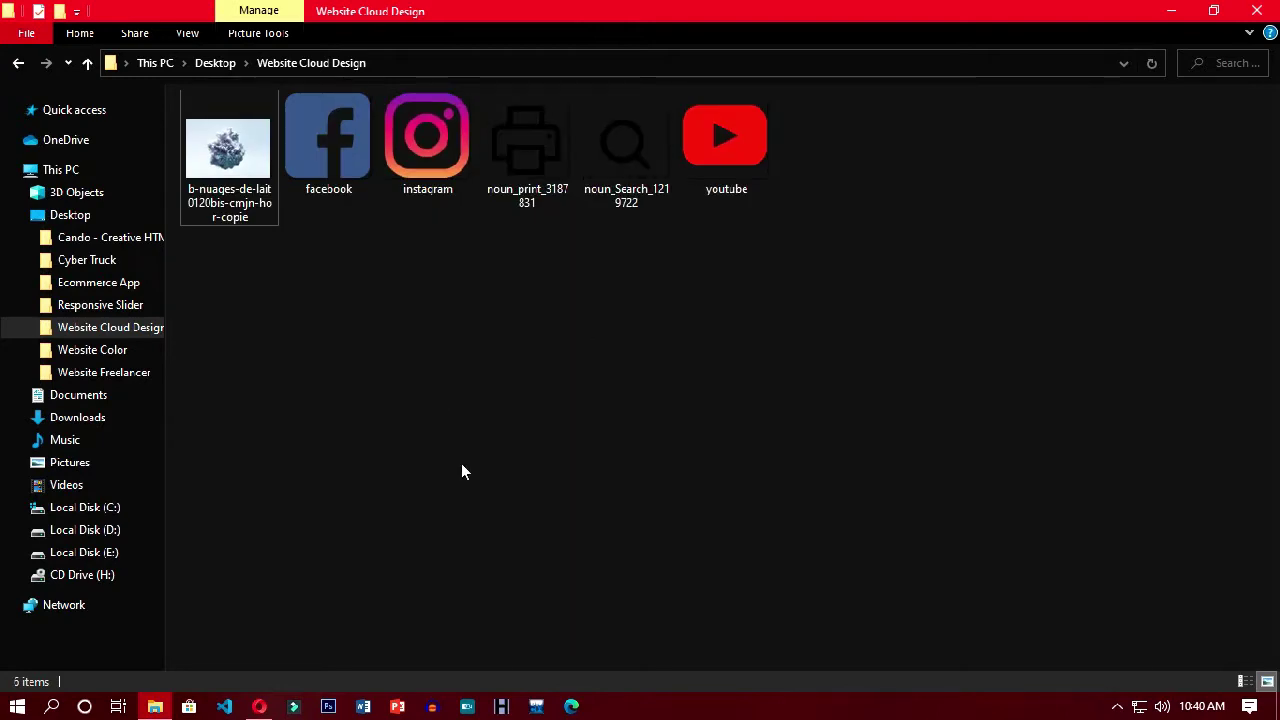
pyautogui.click(259, 706)
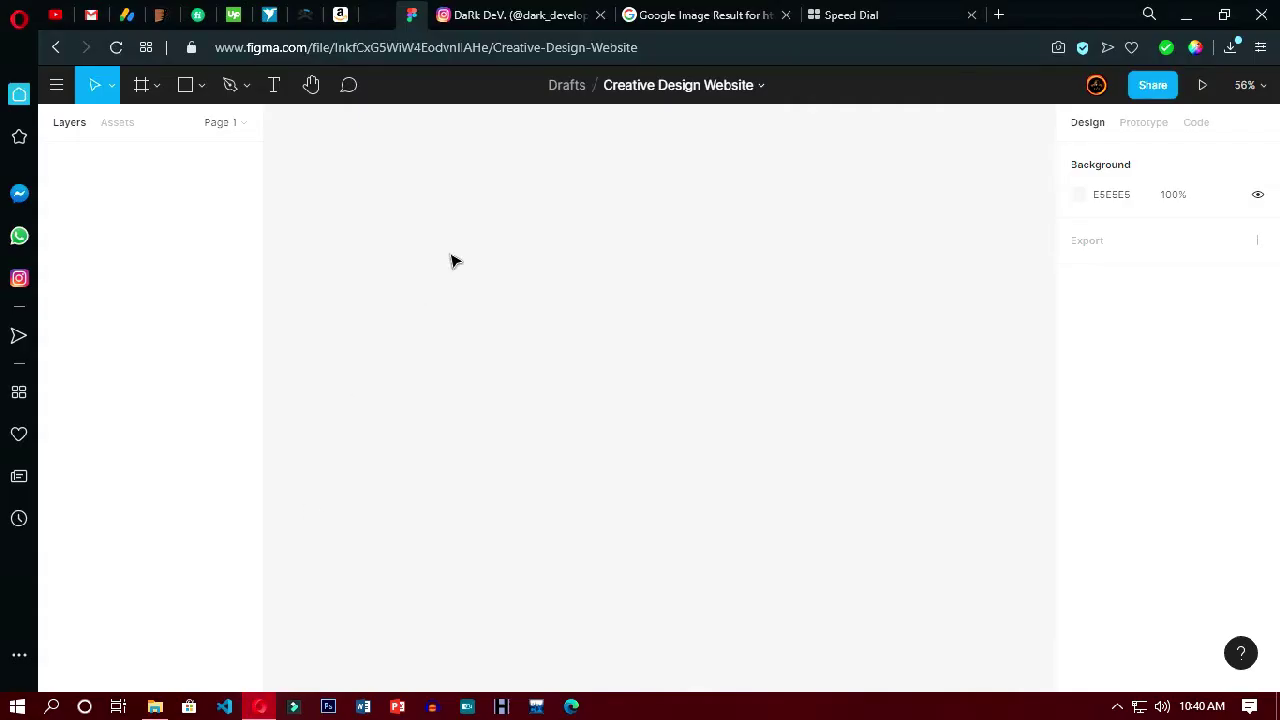
# Make the browser full screen and draw a large frame on the blank canvas.
pyautogui.press('F11')
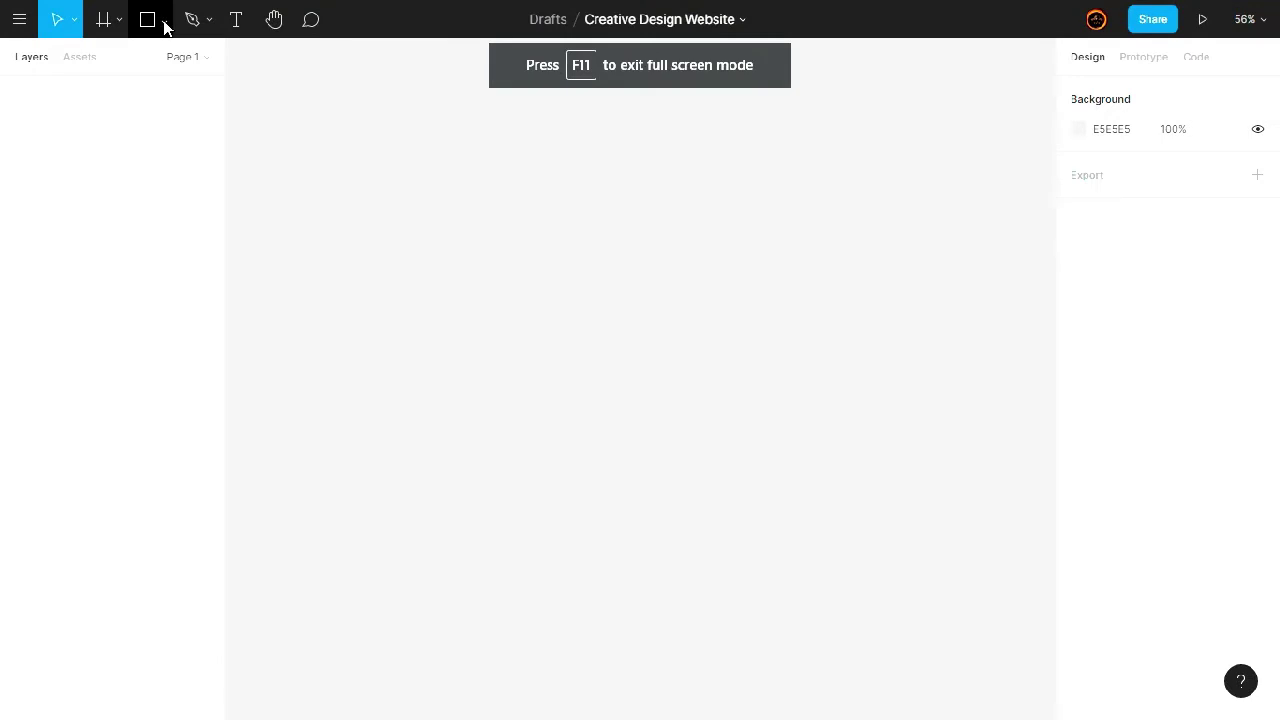
pyautogui.click(118, 19)
pyautogui.click(110, 60)
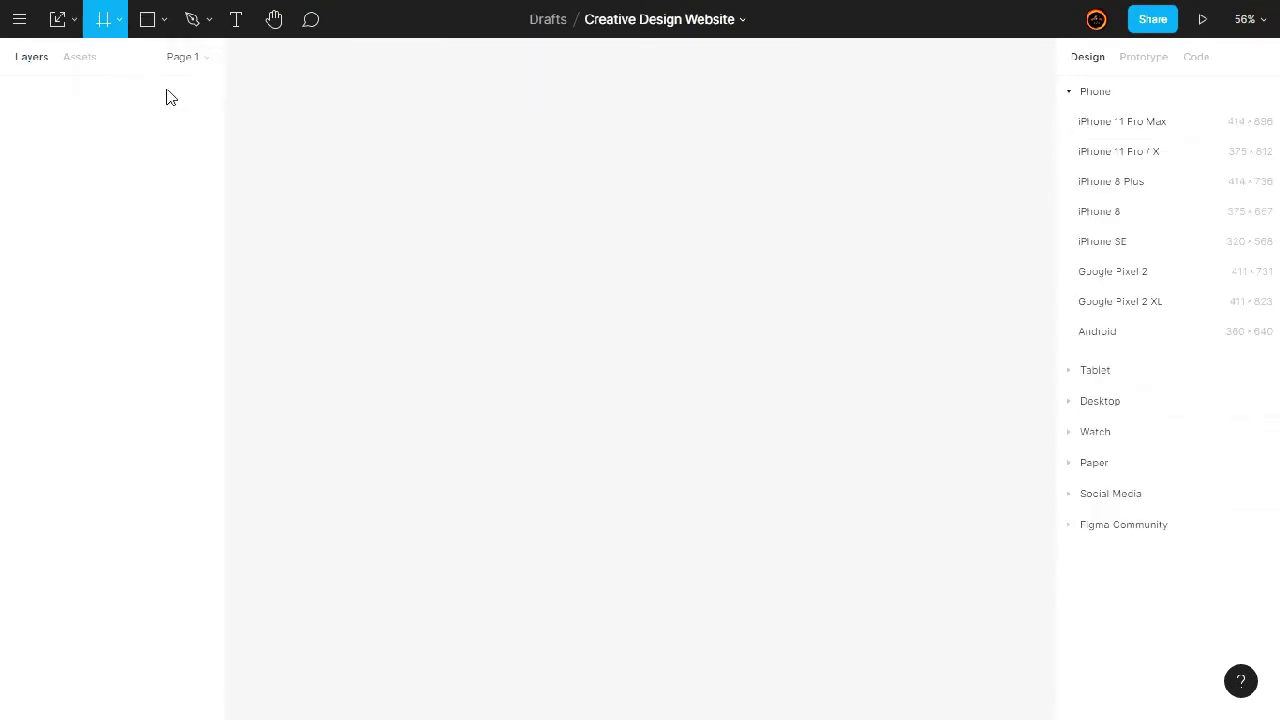
pyautogui.click(119, 20)
pyautogui.click(102, 61)
pyautogui.moveTo(331, 135); pyautogui.dragTo(966, 547)
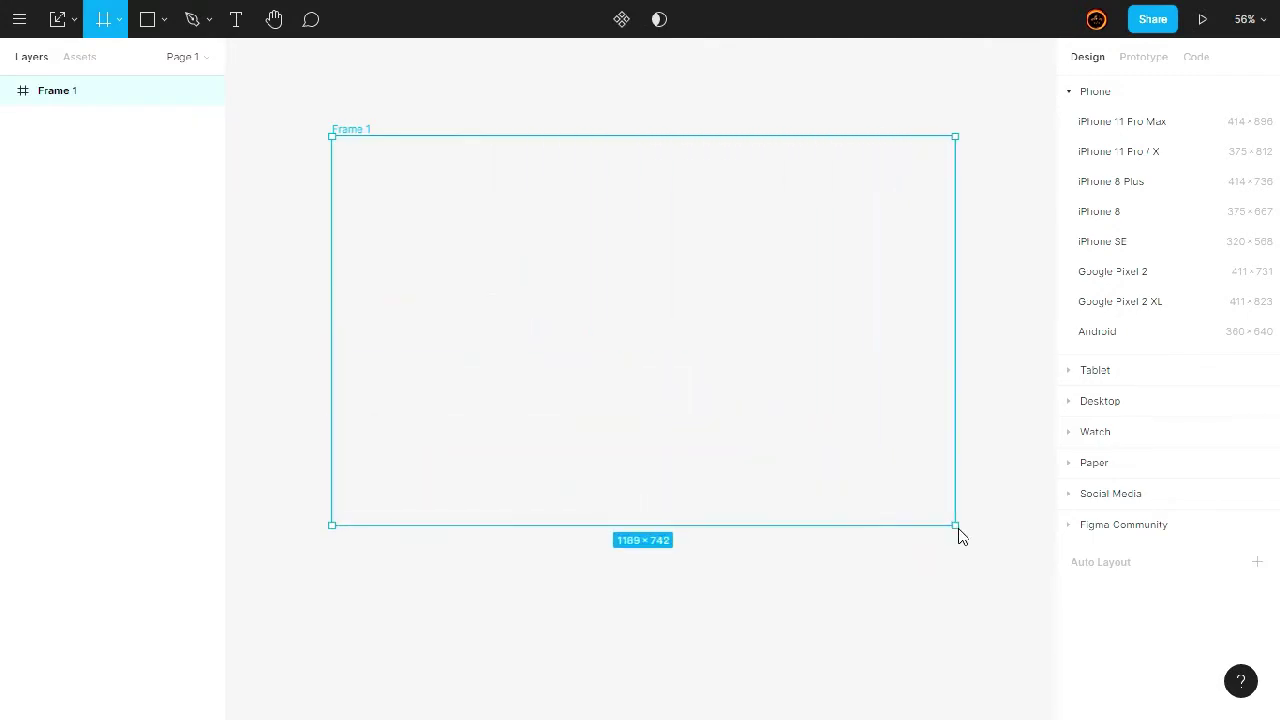
# Resize Frame 1 to 1280 × 720.
pyautogui.click(1115, 198)
pyautogui.write('1280')
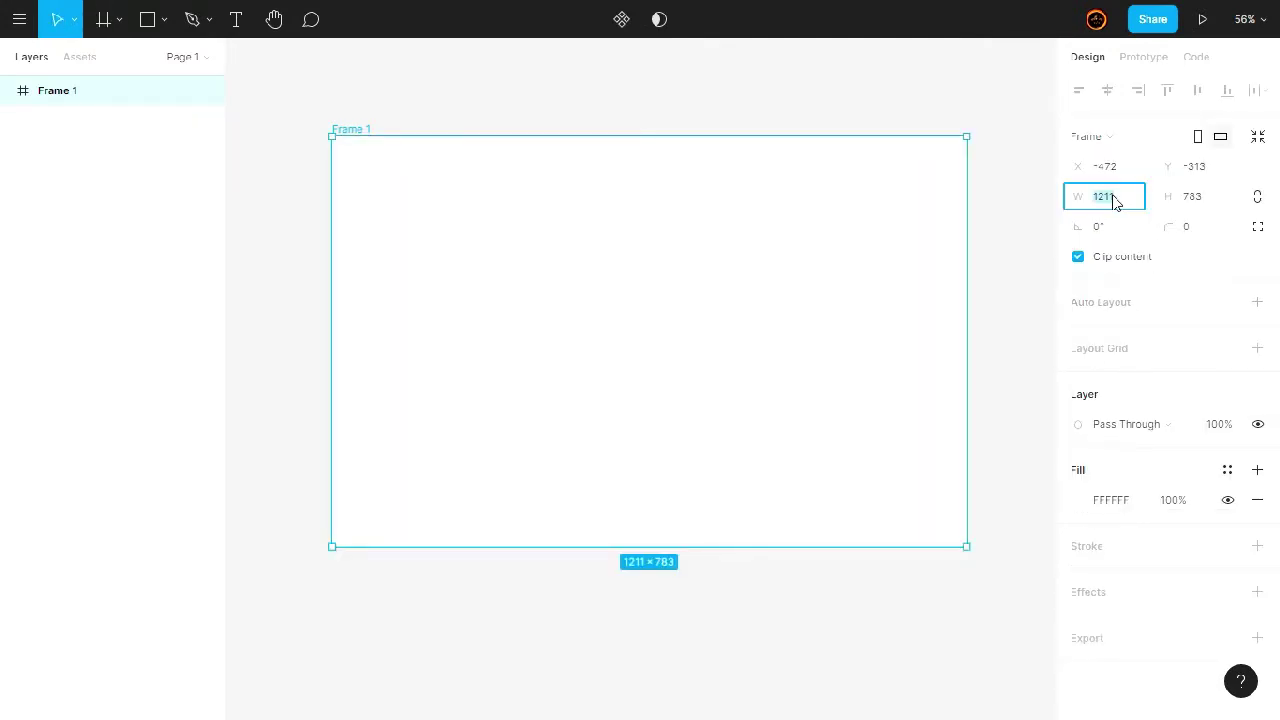
pyautogui.click(1193, 199)
pyautogui.write('720')
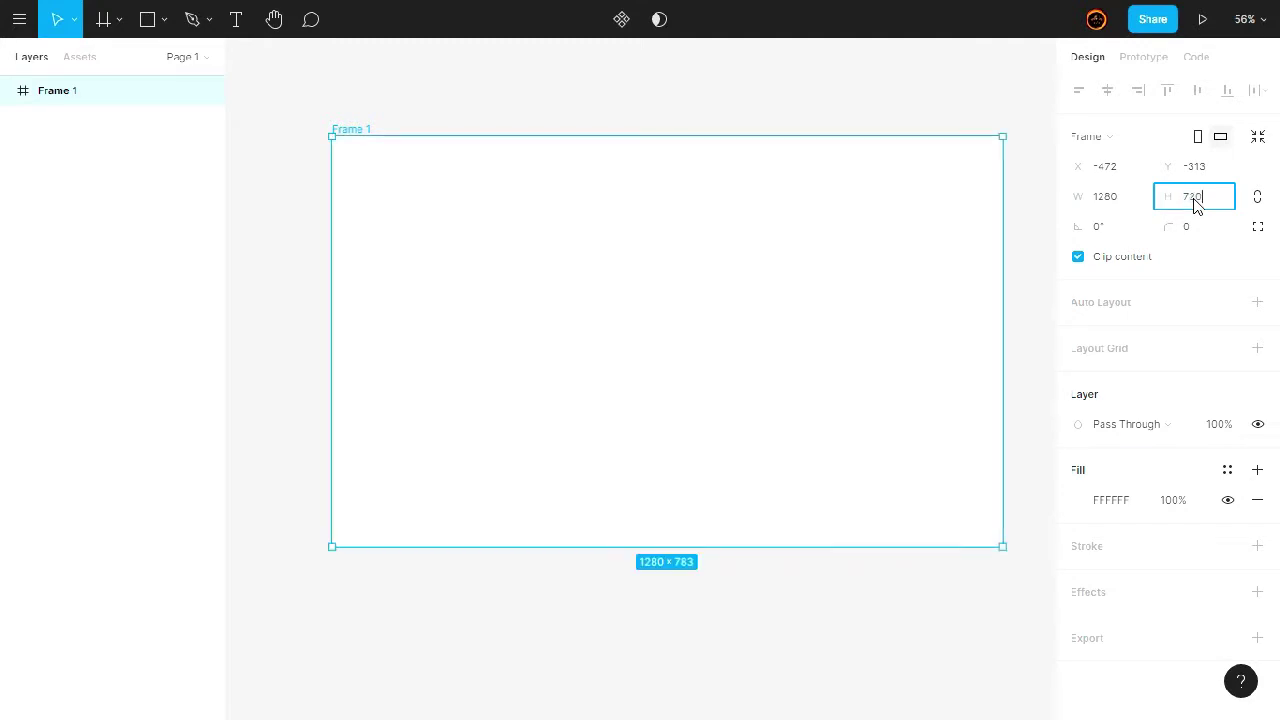
pyautogui.press('Return')
pyautogui.click(1201, 198)
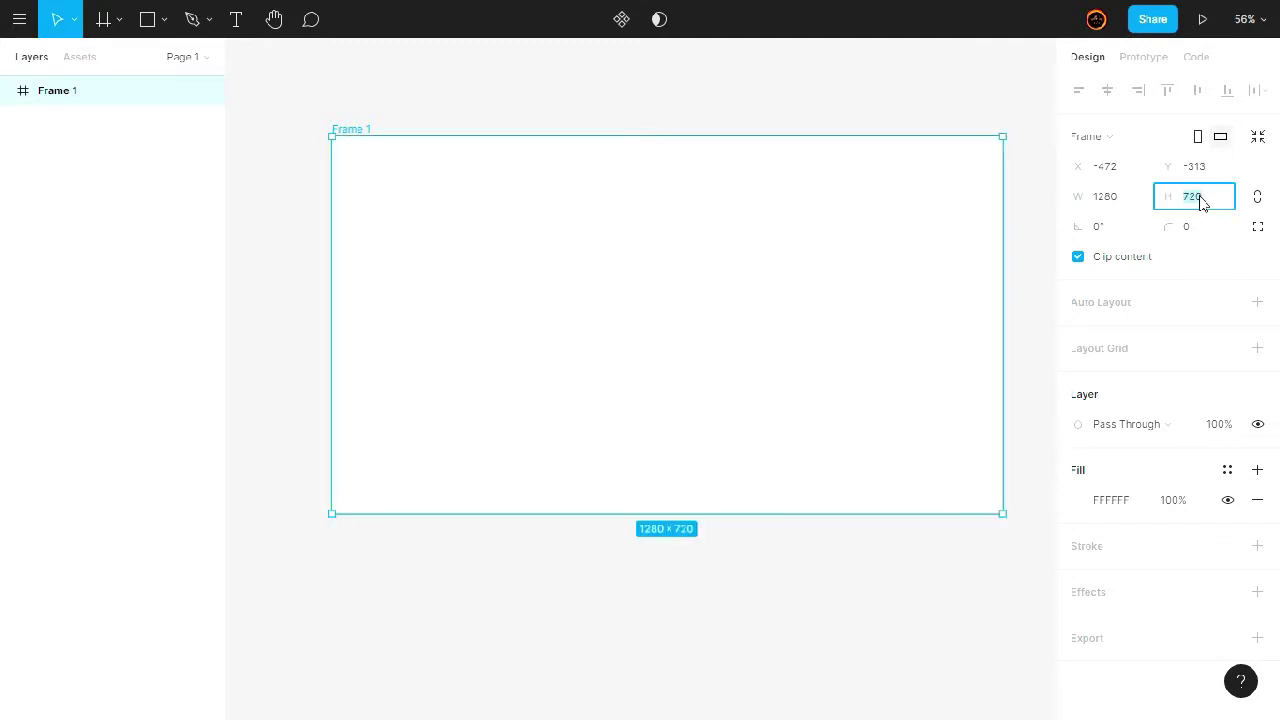
pyautogui.press('Return')
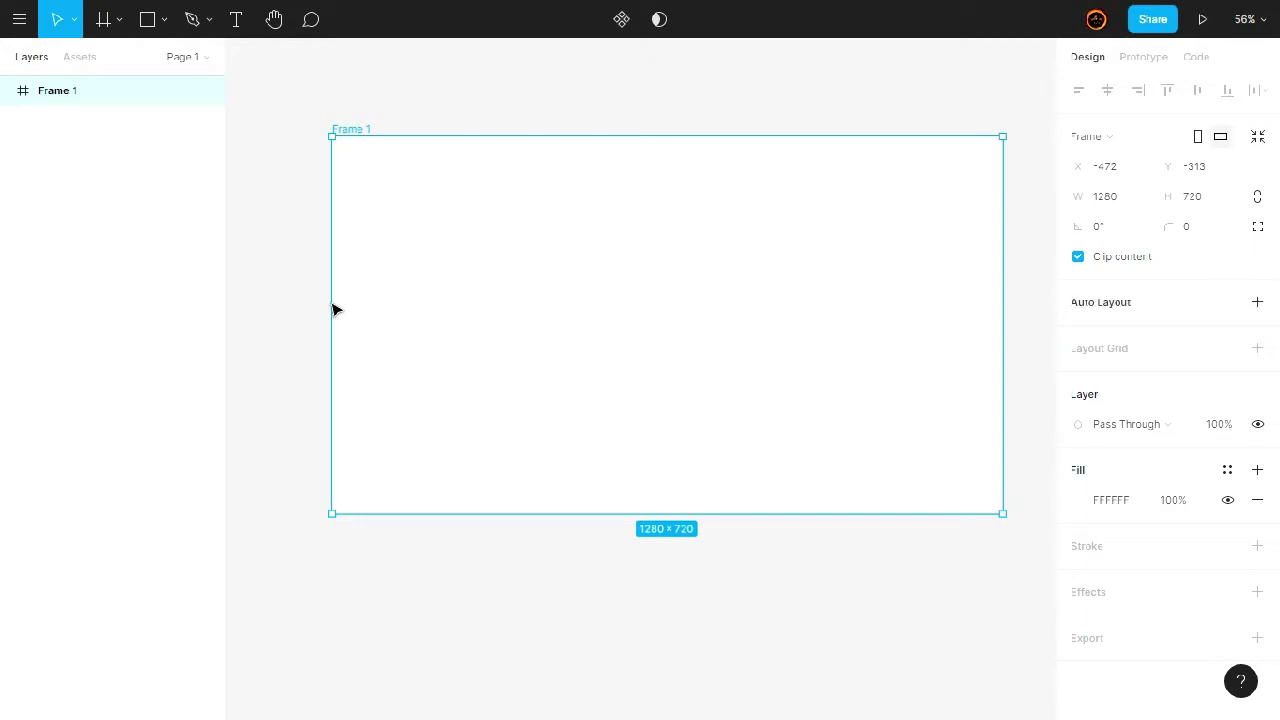
pyautogui.click(165, 20)
# Place the b-nuages-de-lait cloud photo on the canvas and enlarge it to 1930 × 990.
pyautogui.click(193, 195)
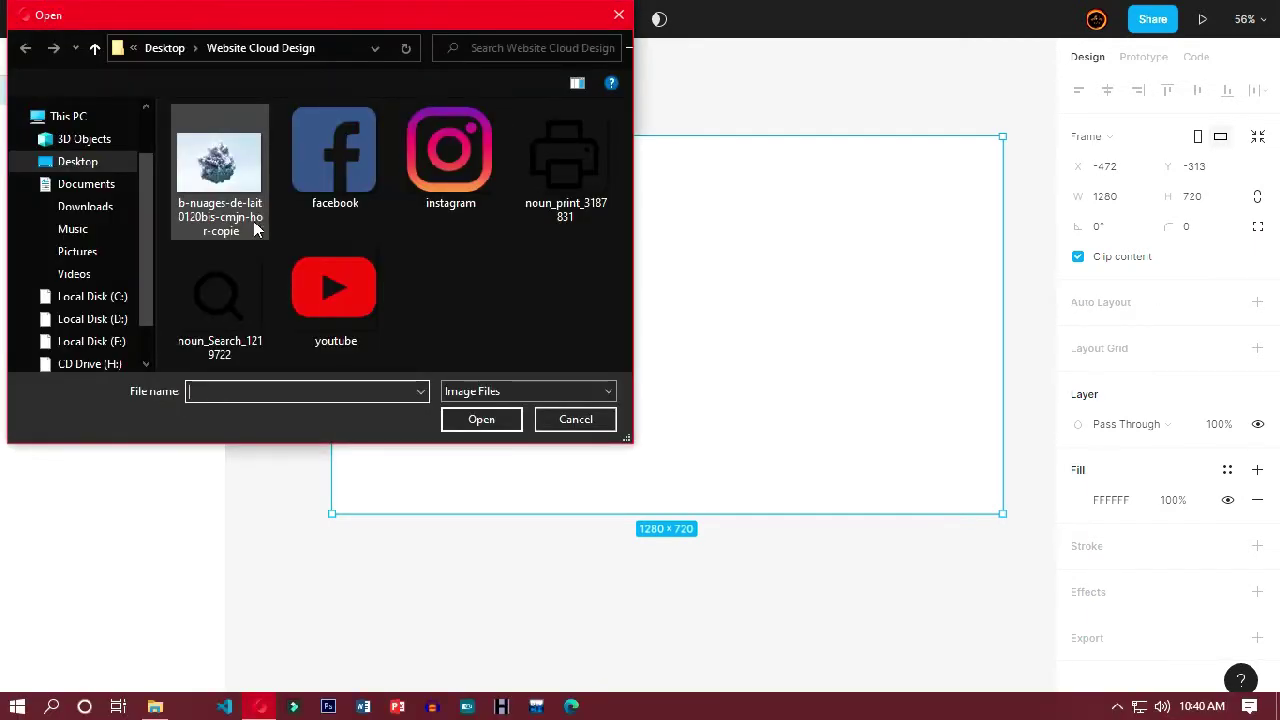
pyautogui.click(225, 195)
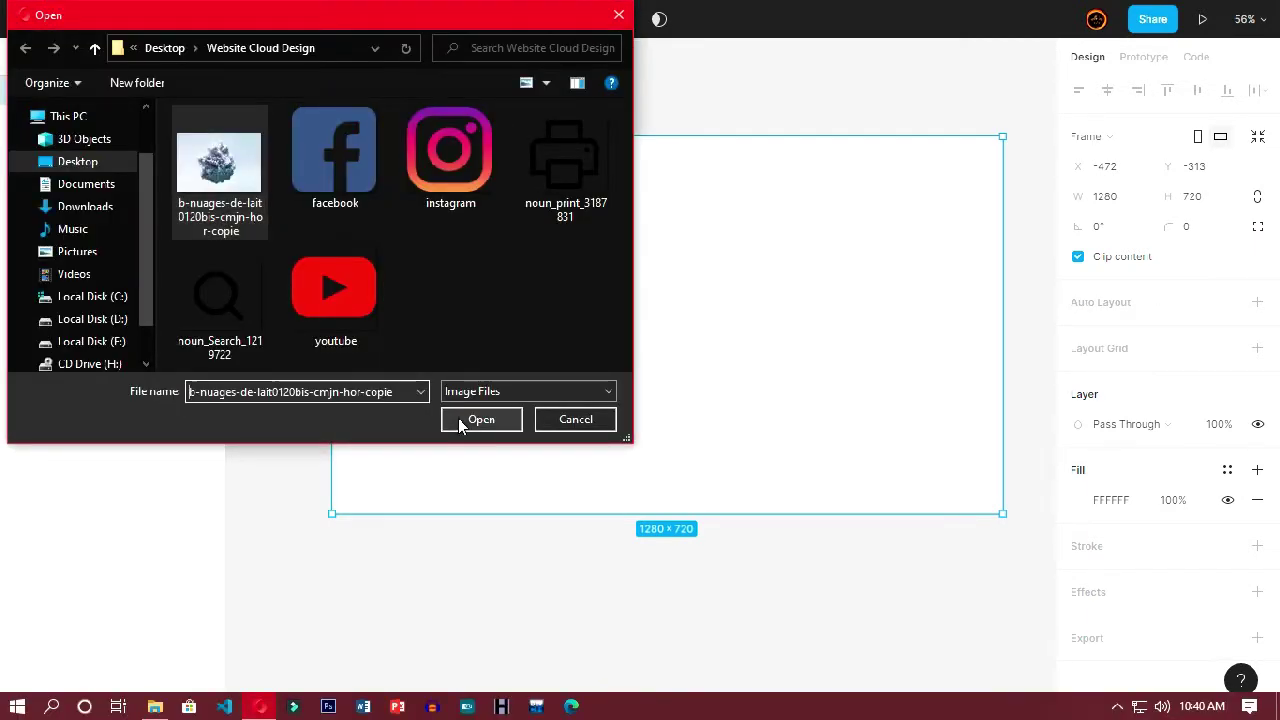
pyautogui.click(474, 420)
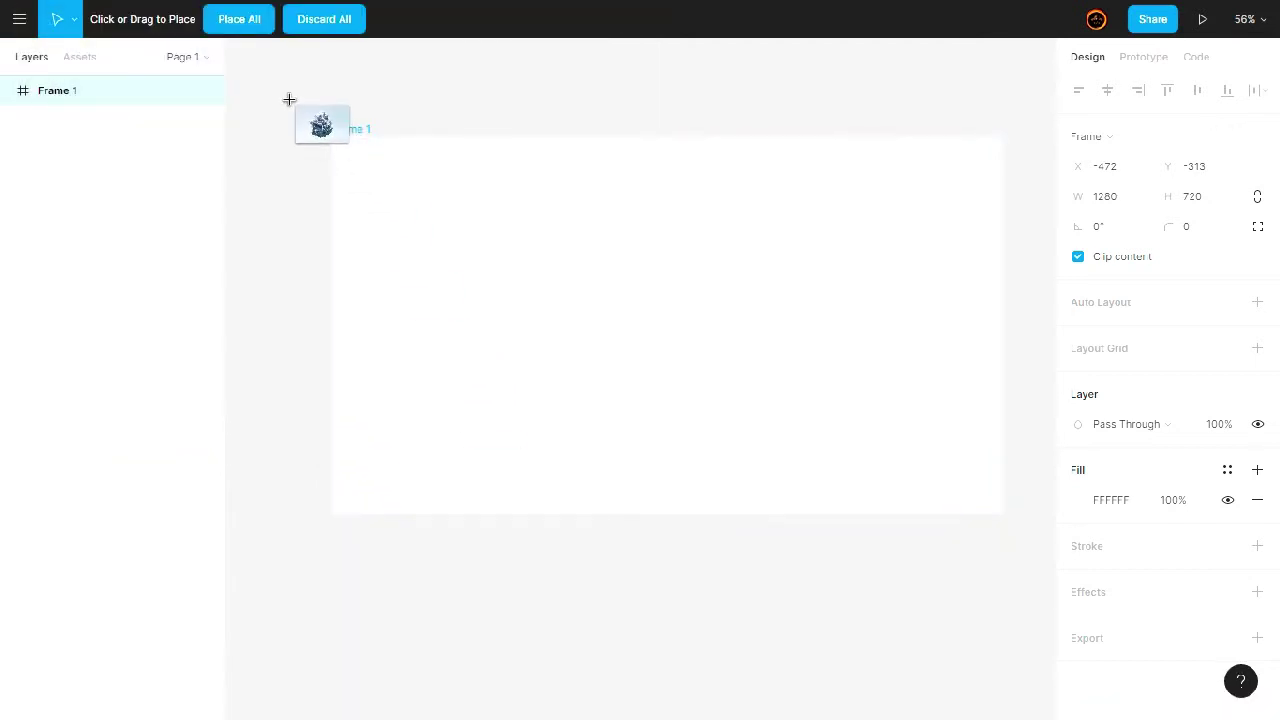
pyautogui.moveTo(293, 104); pyautogui.dragTo(412, 210)
pyautogui.moveTo(486, 243)
pyautogui.mouseDown()
pyautogui.moveTo(960, 609)
pyautogui.moveTo(948, 616)
pyautogui.mouseUp()
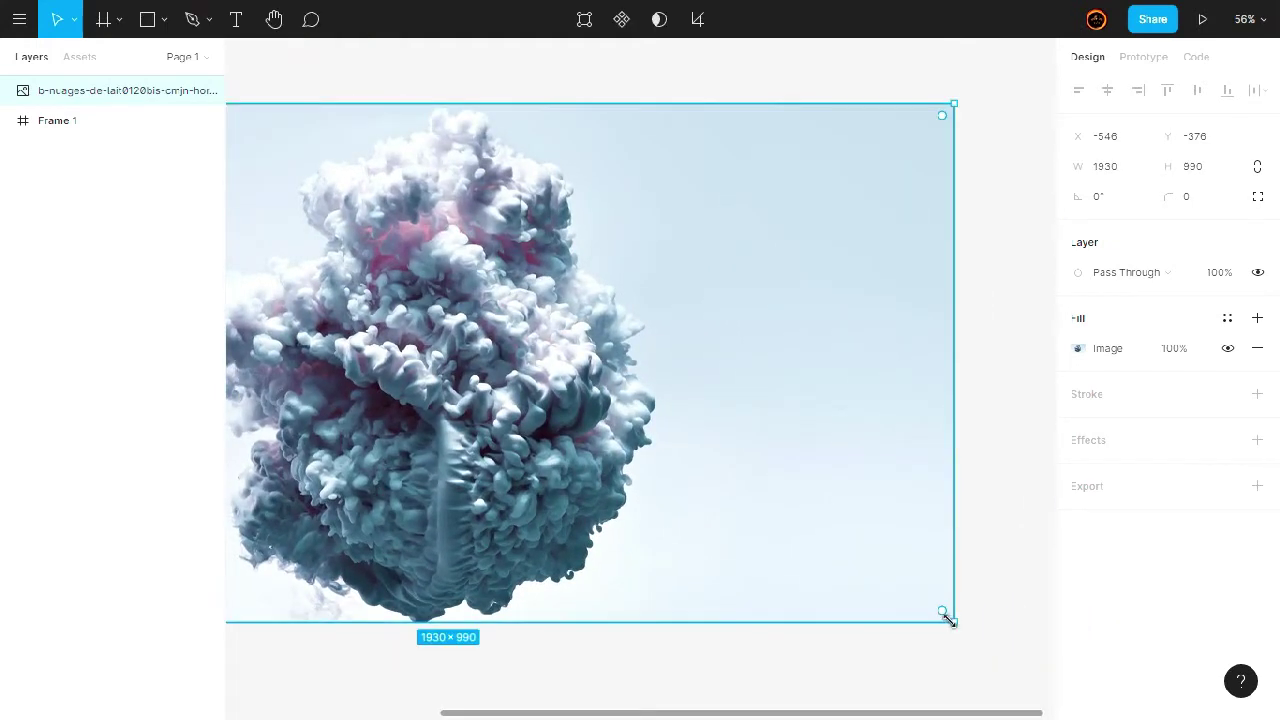
pyautogui.scroll(-5, 713, 484)
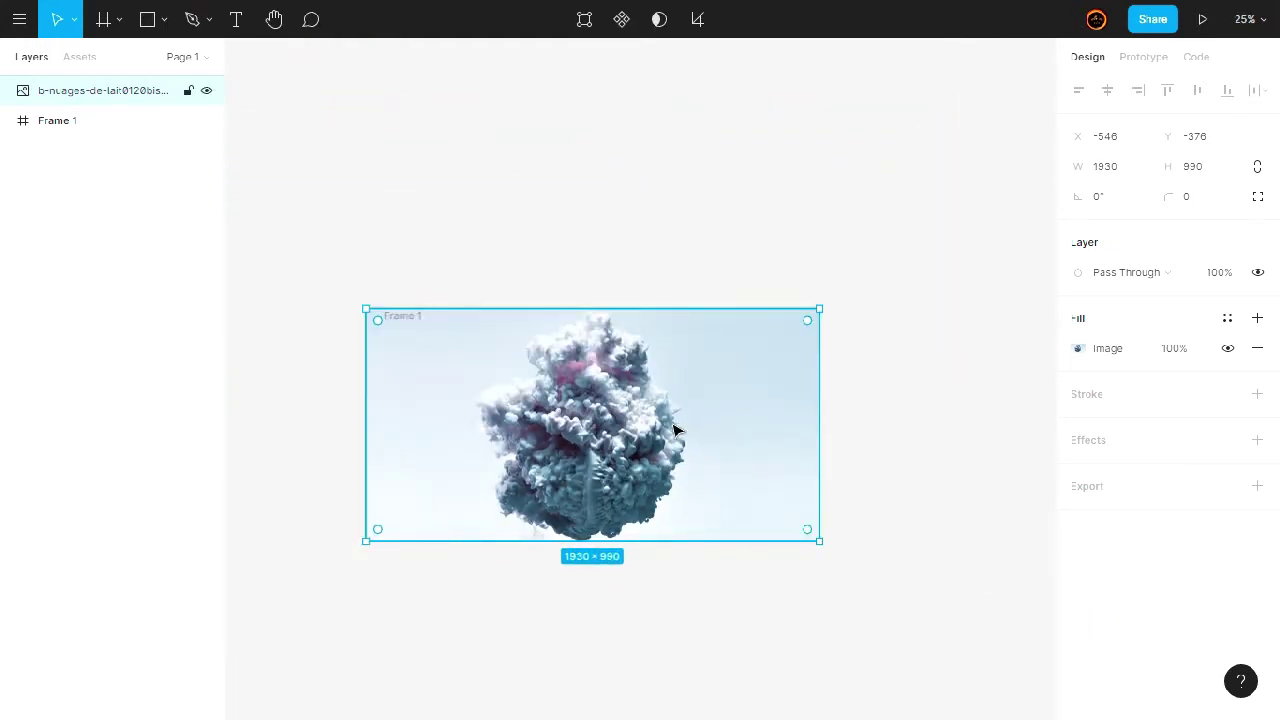
# Nest the cloud image inside Frame 1 and roughly fit it to the frame.
pyautogui.moveTo(679, 432)
pyautogui.mouseDown()
pyautogui.moveTo(612, 434)
pyautogui.moveTo(600, 418)
pyautogui.mouseUp()
pyautogui.moveTo(86, 92)
pyautogui.mouseDown()
pyautogui.moveTo(75, 122)
pyautogui.moveTo(68, 94)
pyautogui.mouseUp()
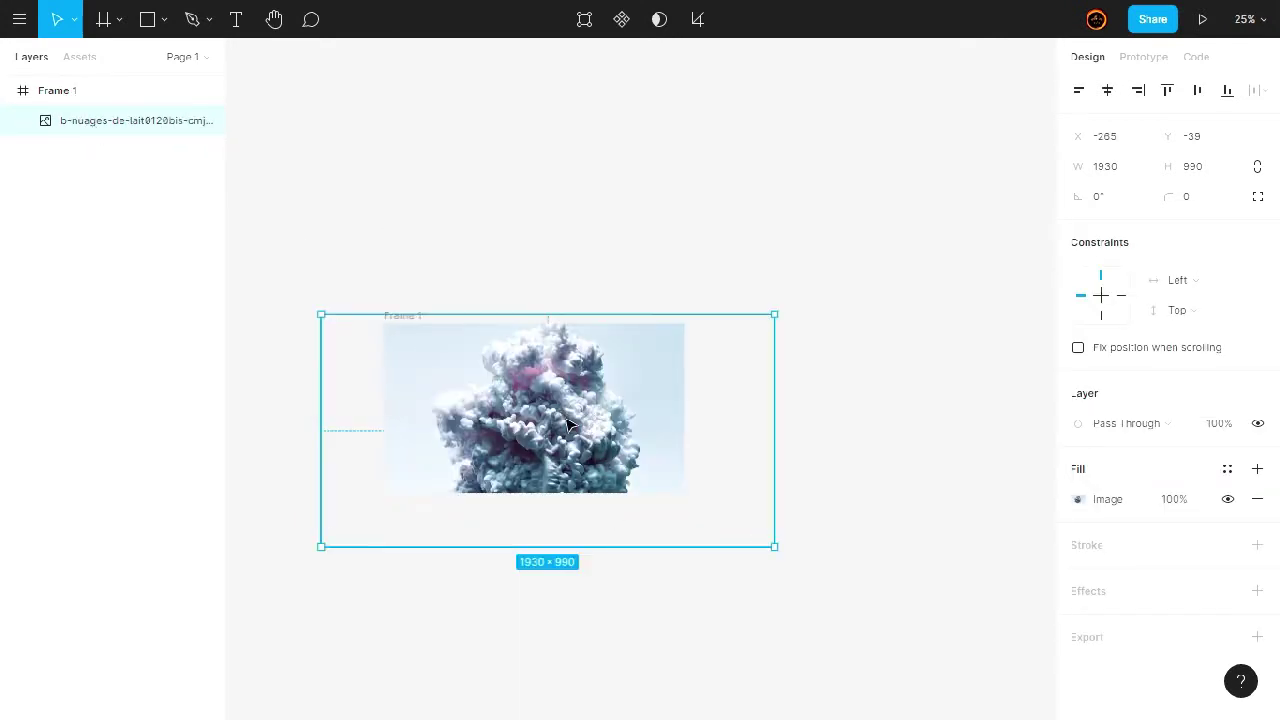
pyautogui.moveTo(562, 416); pyautogui.dragTo(497, 430)
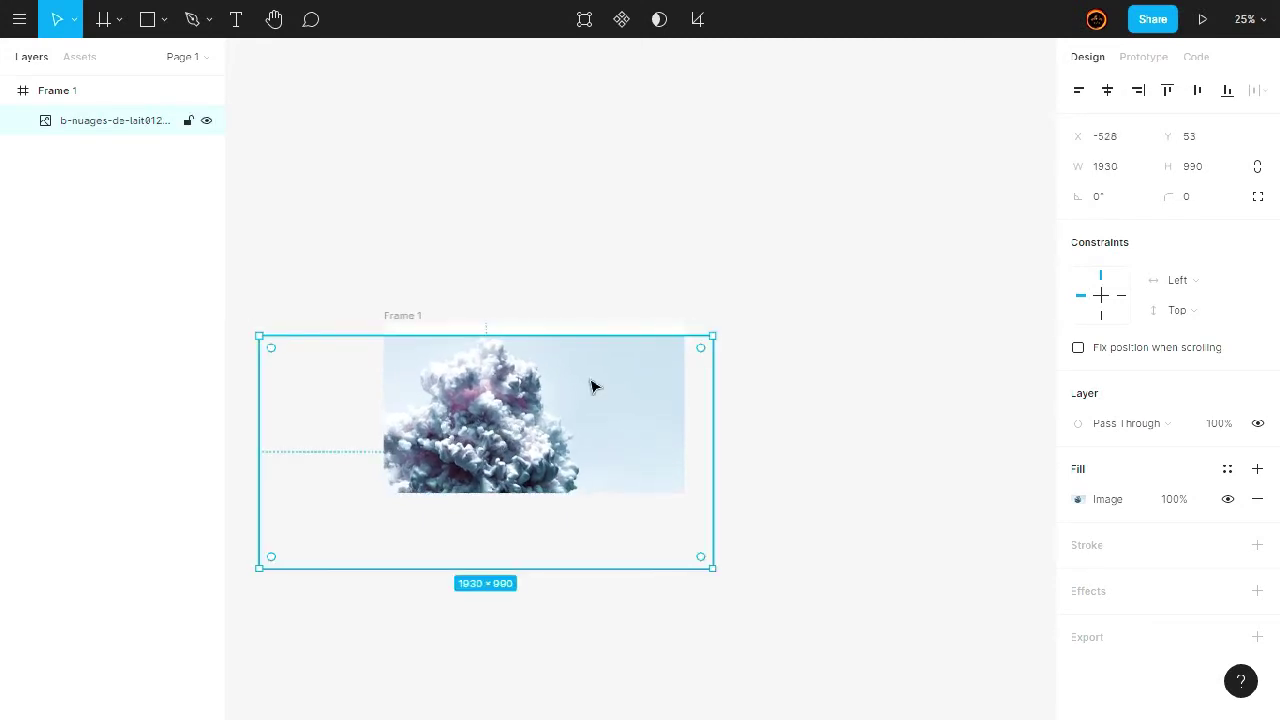
pyautogui.moveTo(514, 334); pyautogui.dragTo(520, 259)
pyautogui.moveTo(524, 434)
pyautogui.mouseDown()
pyautogui.moveTo(534, 476)
pyautogui.moveTo(520, 478)
pyautogui.mouseUp()
pyautogui.moveTo(712, 441); pyautogui.dragTo(675, 443)
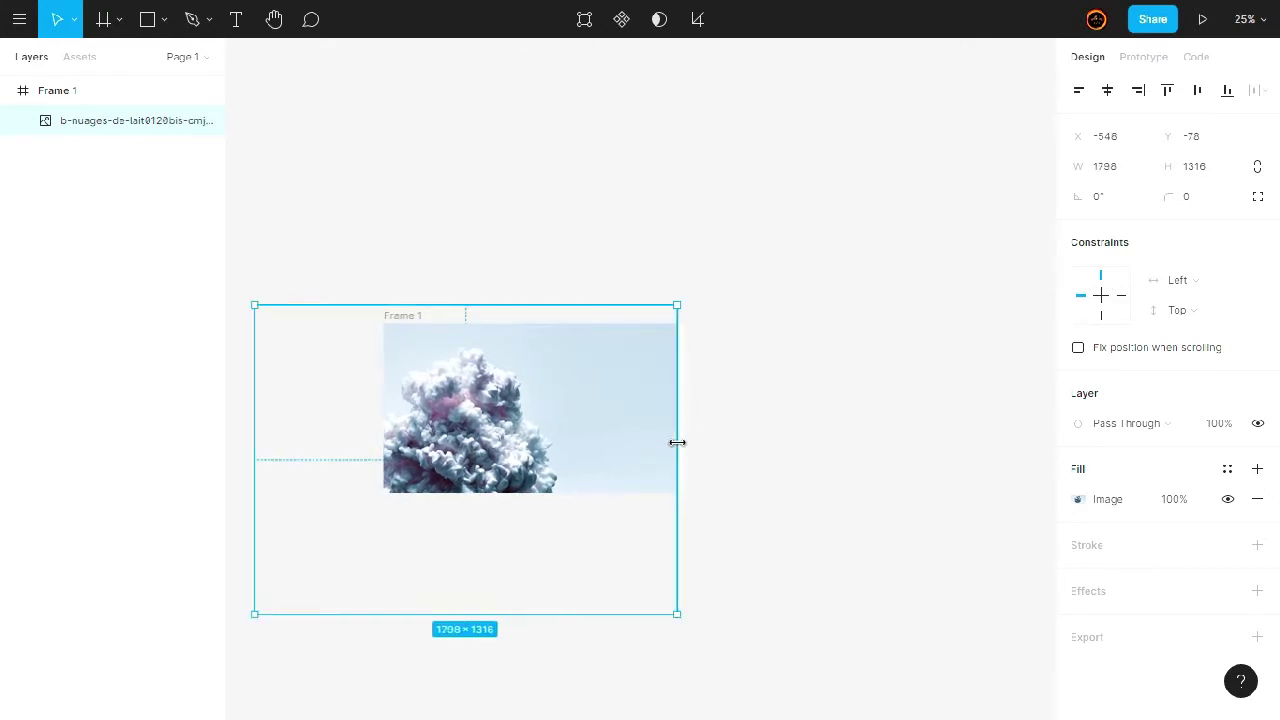
pyautogui.moveTo(514, 449)
pyautogui.mouseDown()
pyautogui.moveTo(505, 463)
pyautogui.moveTo(483, 425)
pyautogui.mouseUp()
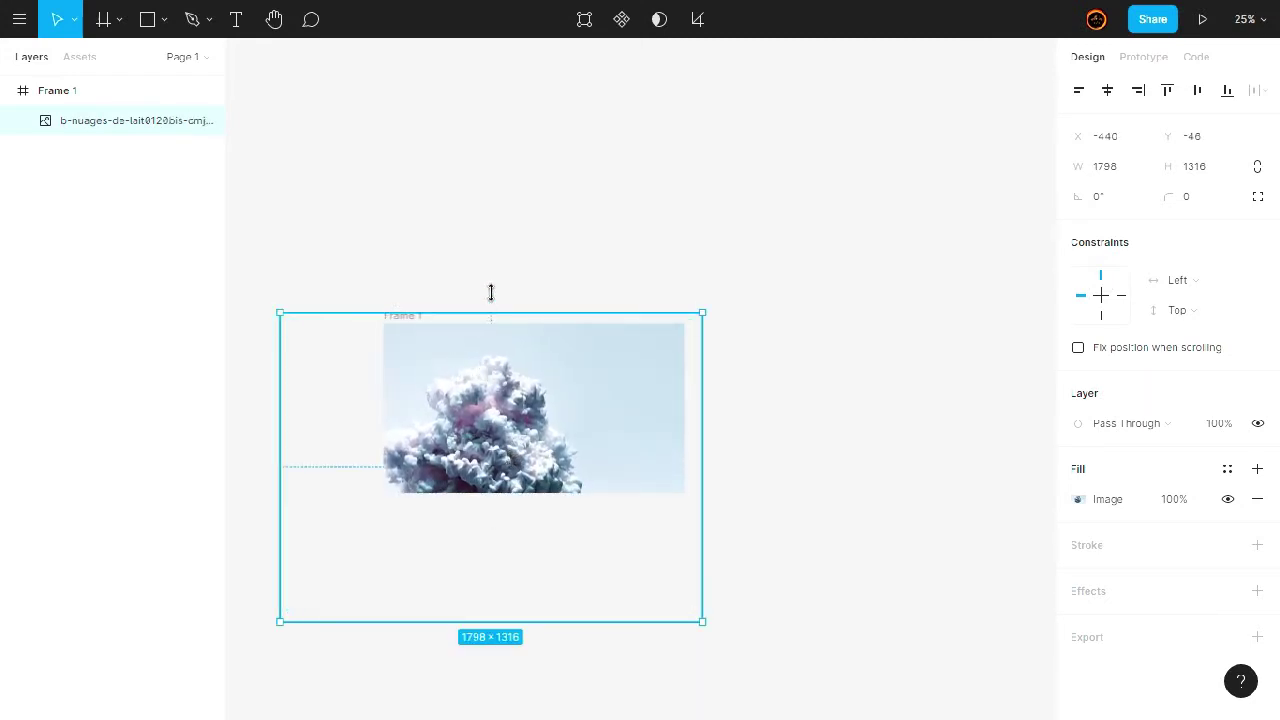
# Fine-tune the cloud image's size and position until it fills Frame 1 edge to edge.
pyautogui.moveTo(490, 313); pyautogui.dragTo(474, 268)
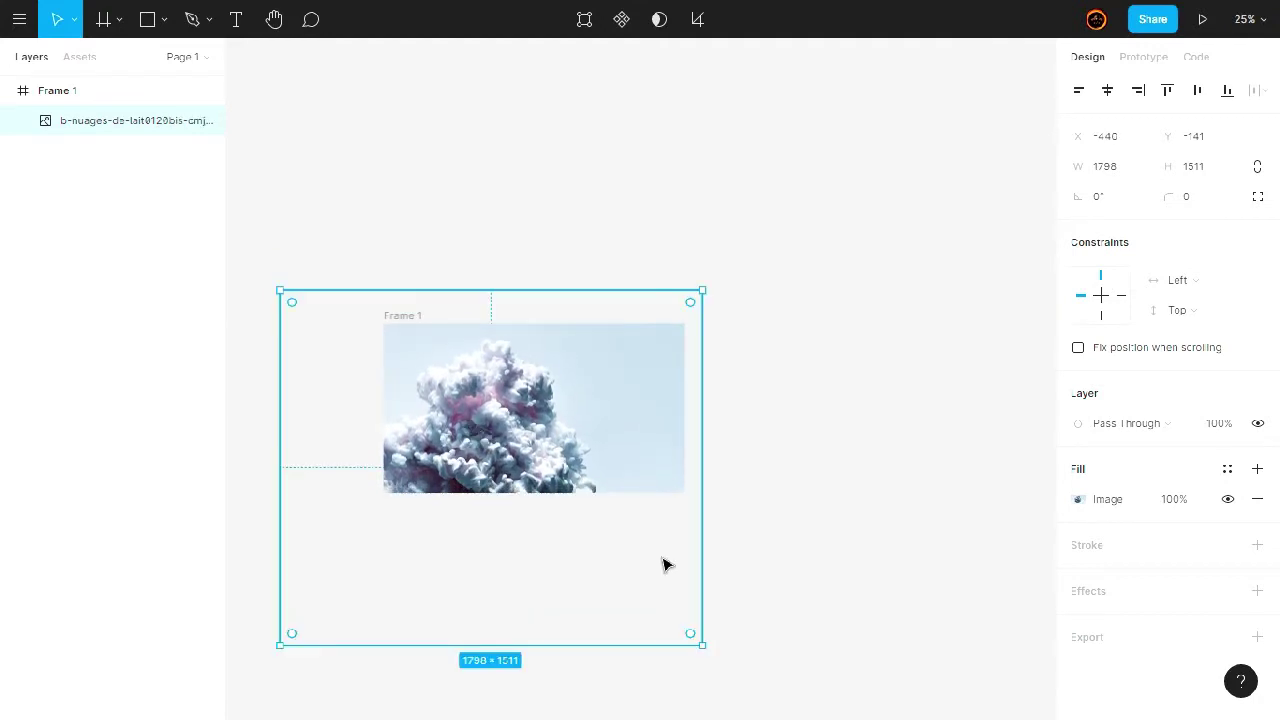
pyautogui.moveTo(690, 632); pyautogui.dragTo(670, 617)
pyautogui.moveTo(523, 440); pyautogui.dragTo(537, 456)
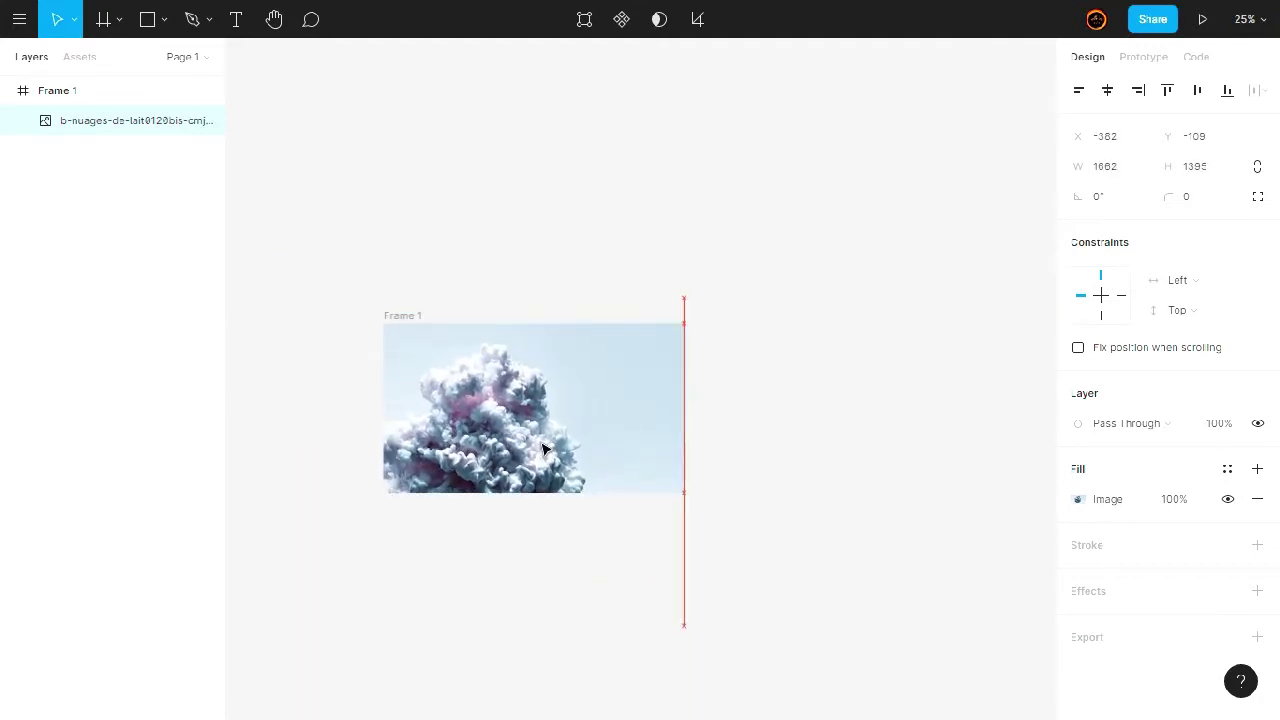
pyautogui.moveTo(686, 634); pyautogui.dragTo(667, 597)
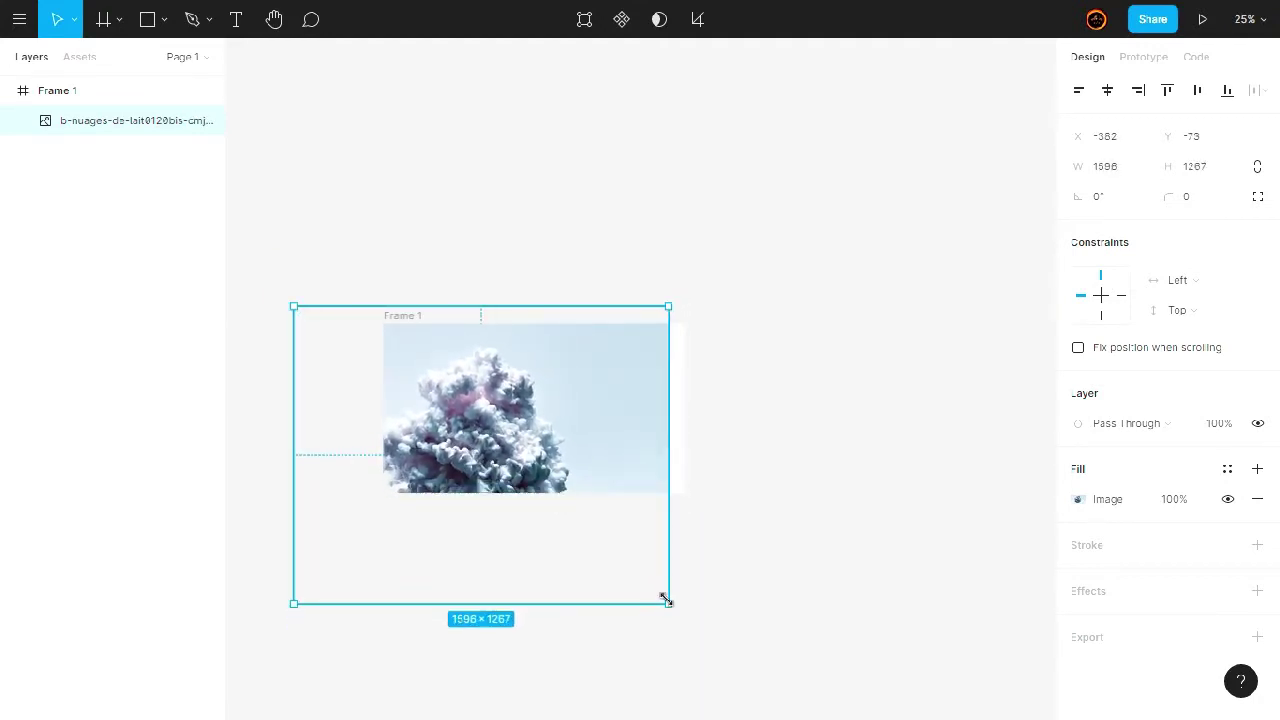
pyautogui.moveTo(534, 468)
pyautogui.mouseDown()
pyautogui.moveTo(548, 470)
pyautogui.moveTo(538, 480)
pyautogui.mouseUp()
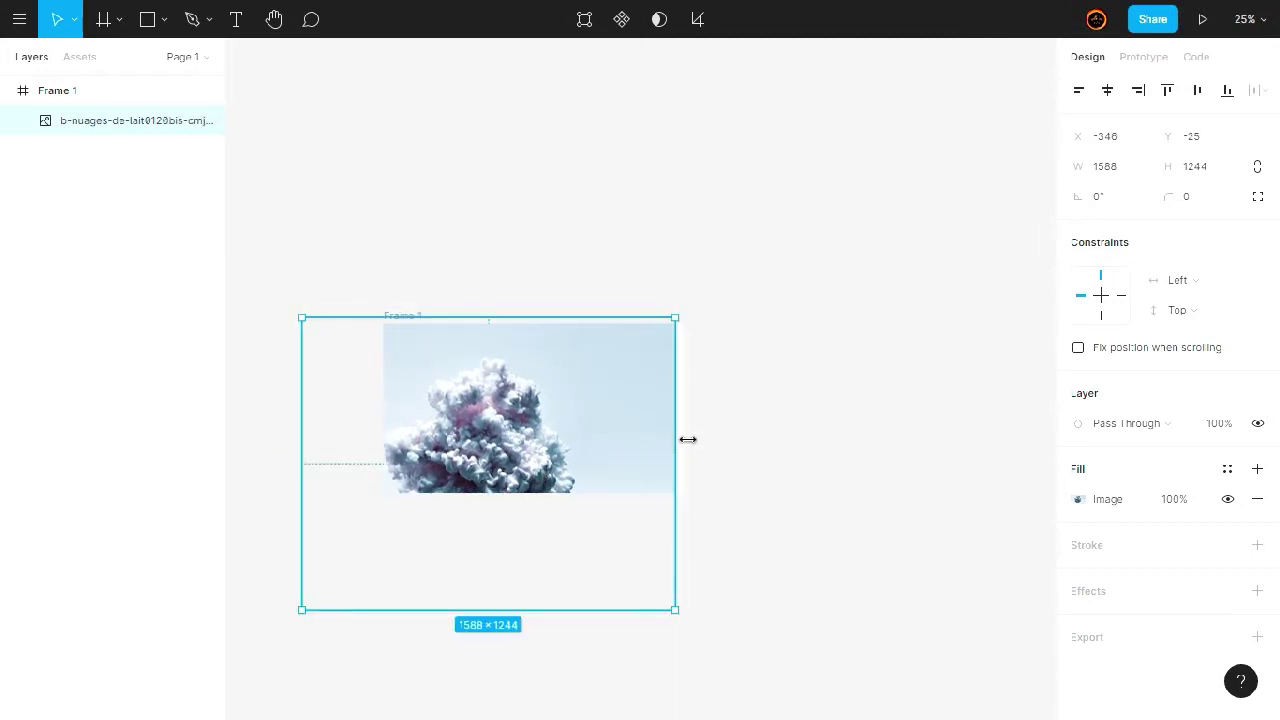
pyautogui.moveTo(675, 438); pyautogui.dragTo(691, 439)
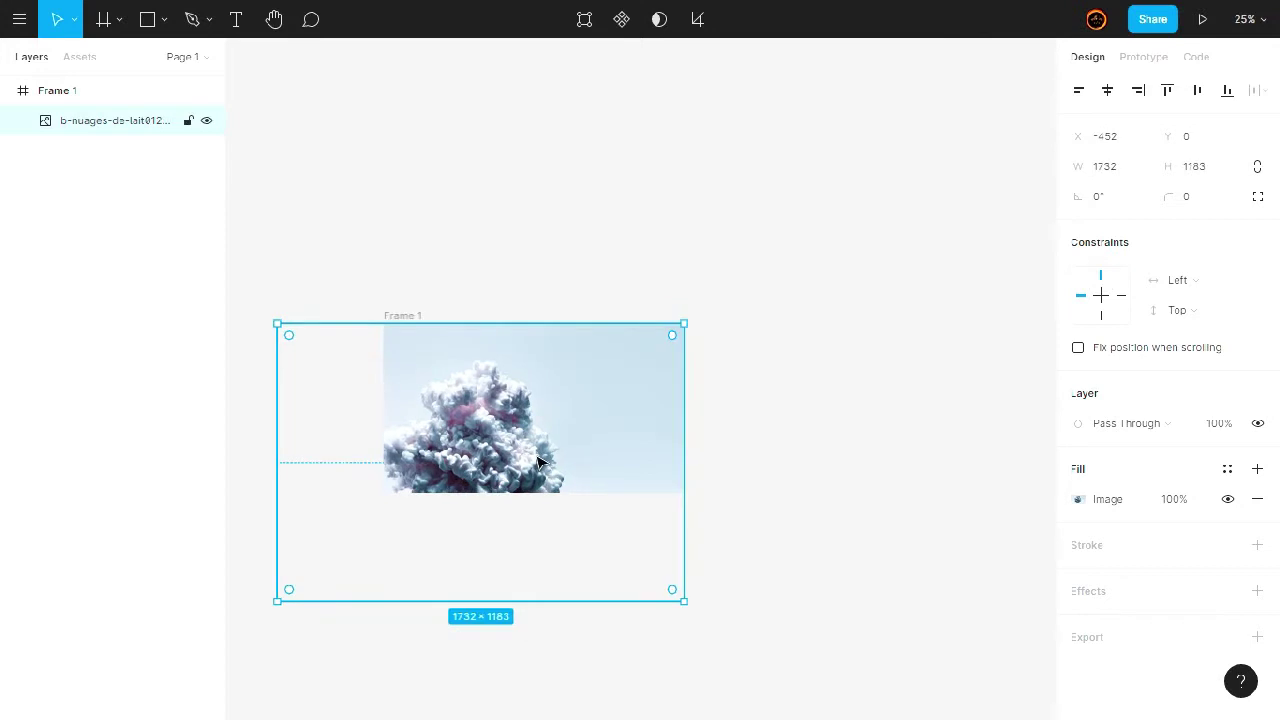
pyautogui.click(711, 409)
pyautogui.keyDown('ctrl'); pyautogui.scroll(1, 452, 441); pyautogui.keyUp('ctrl')
pyautogui.keyDown('ctrl'); pyautogui.scroll(2, 450, 438); pyautogui.keyUp('ctrl')
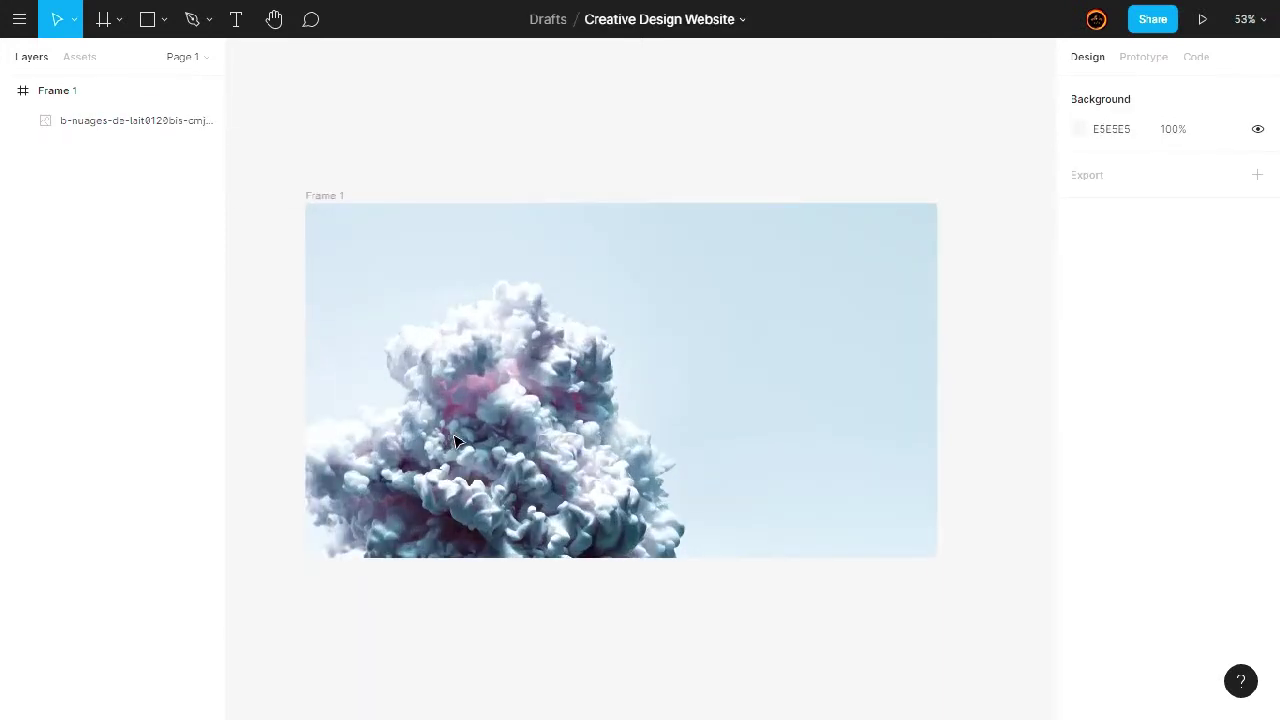
pyautogui.keyDown('ctrl'); pyautogui.scroll(1, 505, 450); pyautogui.keyUp('ctrl')
pyautogui.keyDown('ctrl'); pyautogui.scroll(1, 508, 450); pyautogui.keyUp('ctrl')
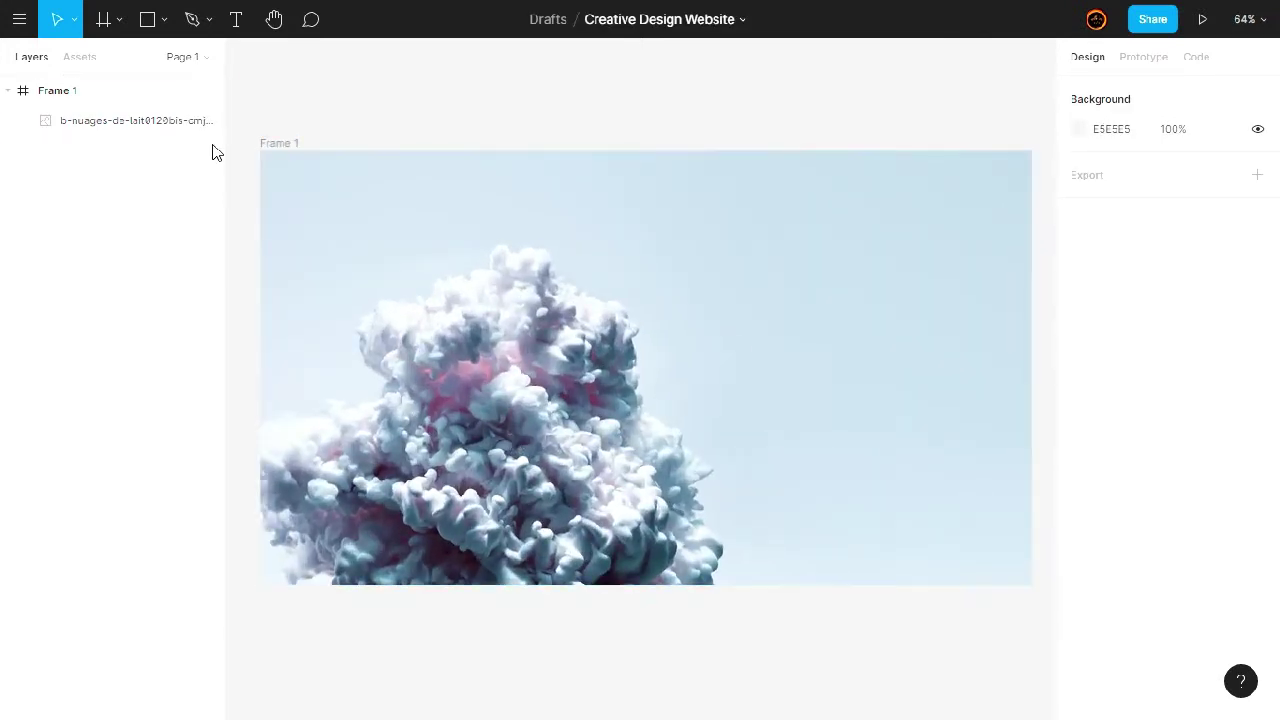
# Add an 'ALI' text box near the frame's top-left at size 36.
pyautogui.click(234, 20)
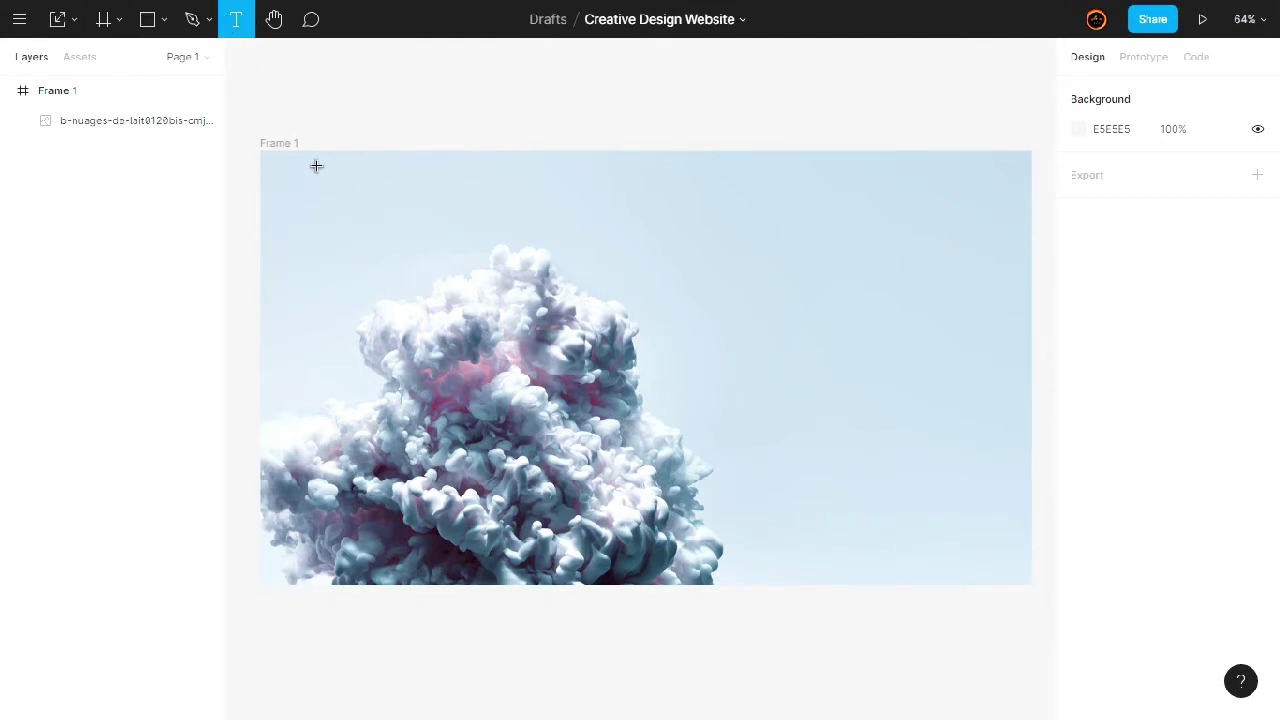
pyautogui.moveTo(316, 166); pyautogui.dragTo(380, 197)
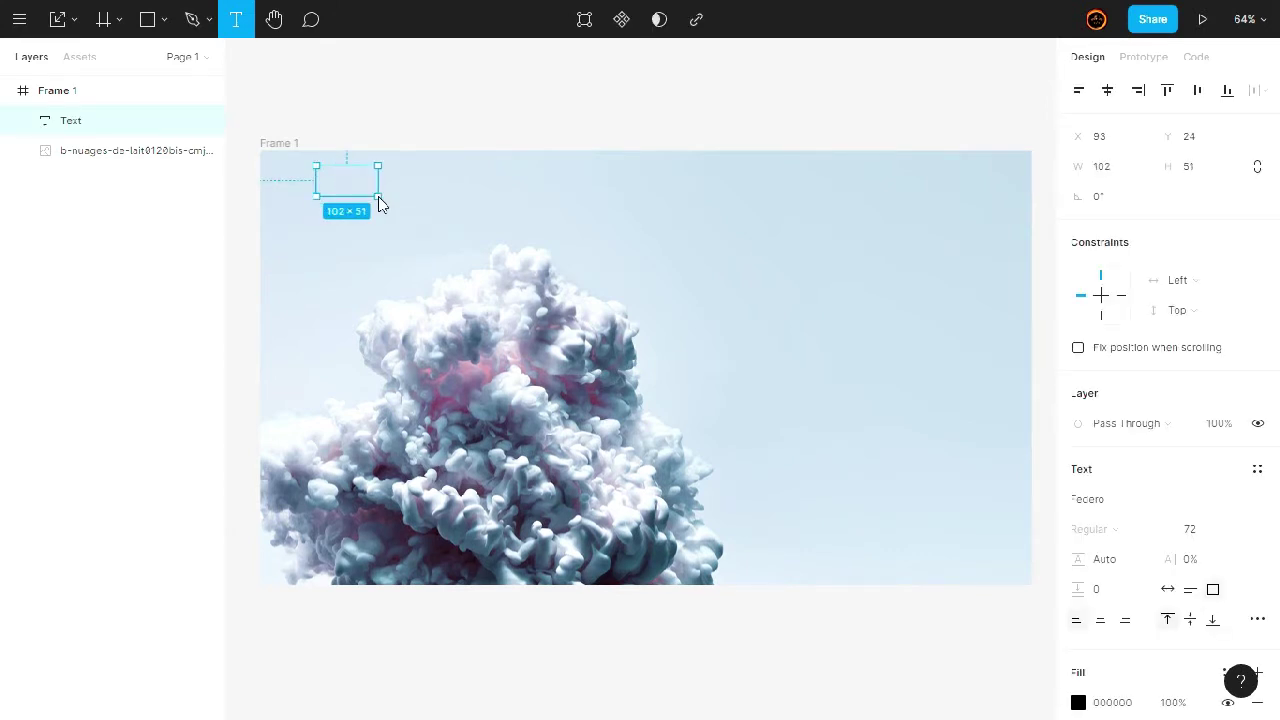
pyautogui.click(1243, 528)
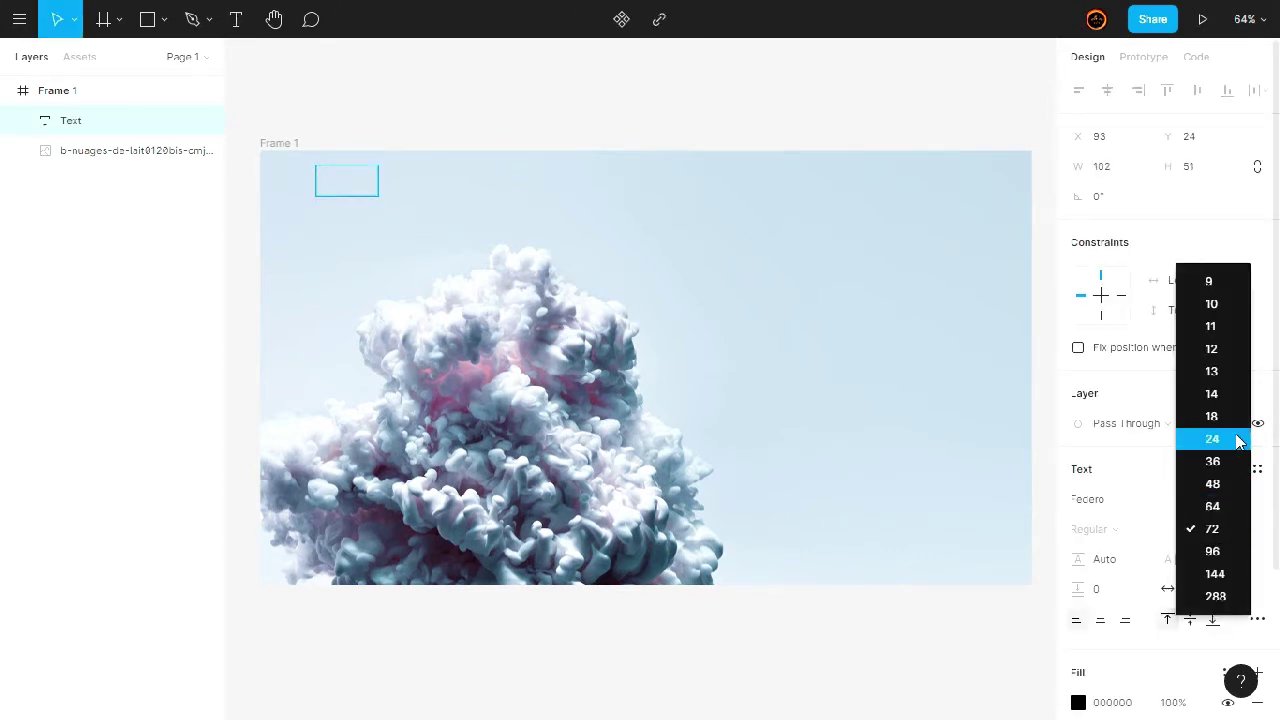
pyautogui.click(1228, 458)
pyautogui.write('ALI')
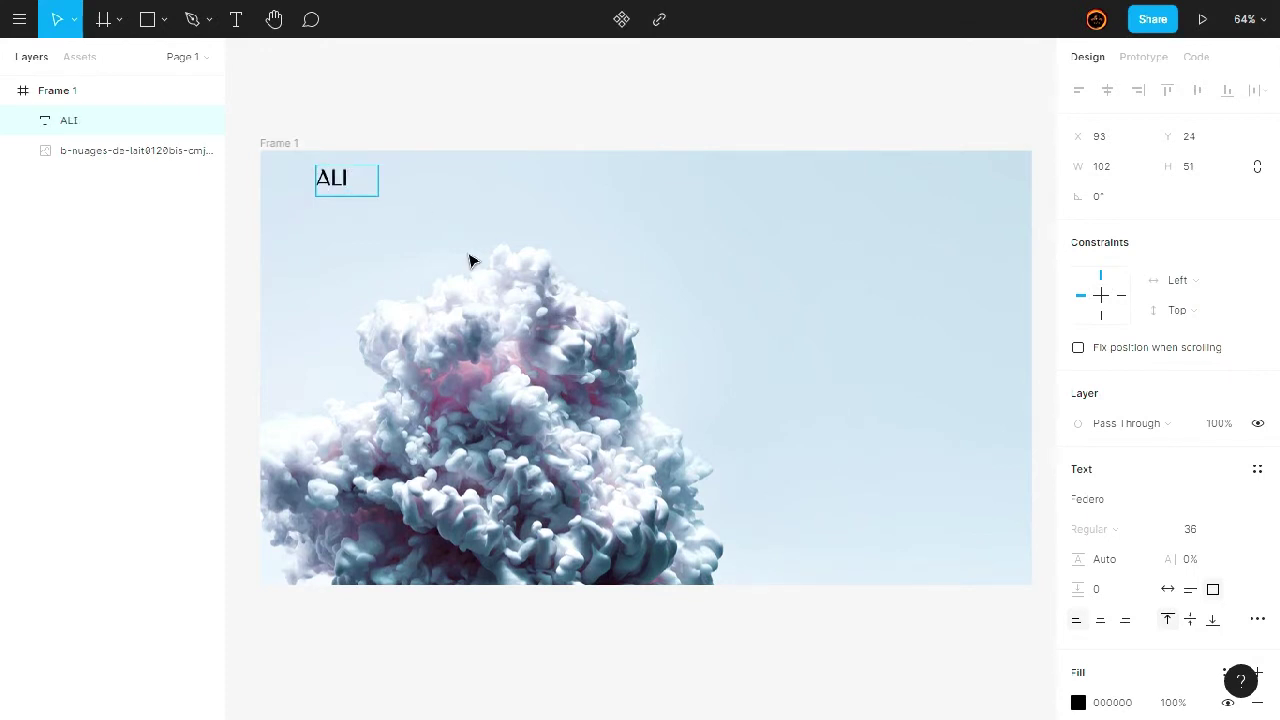
# Set the ALI text to Roboto Bold.
pyautogui.click(1261, 504)
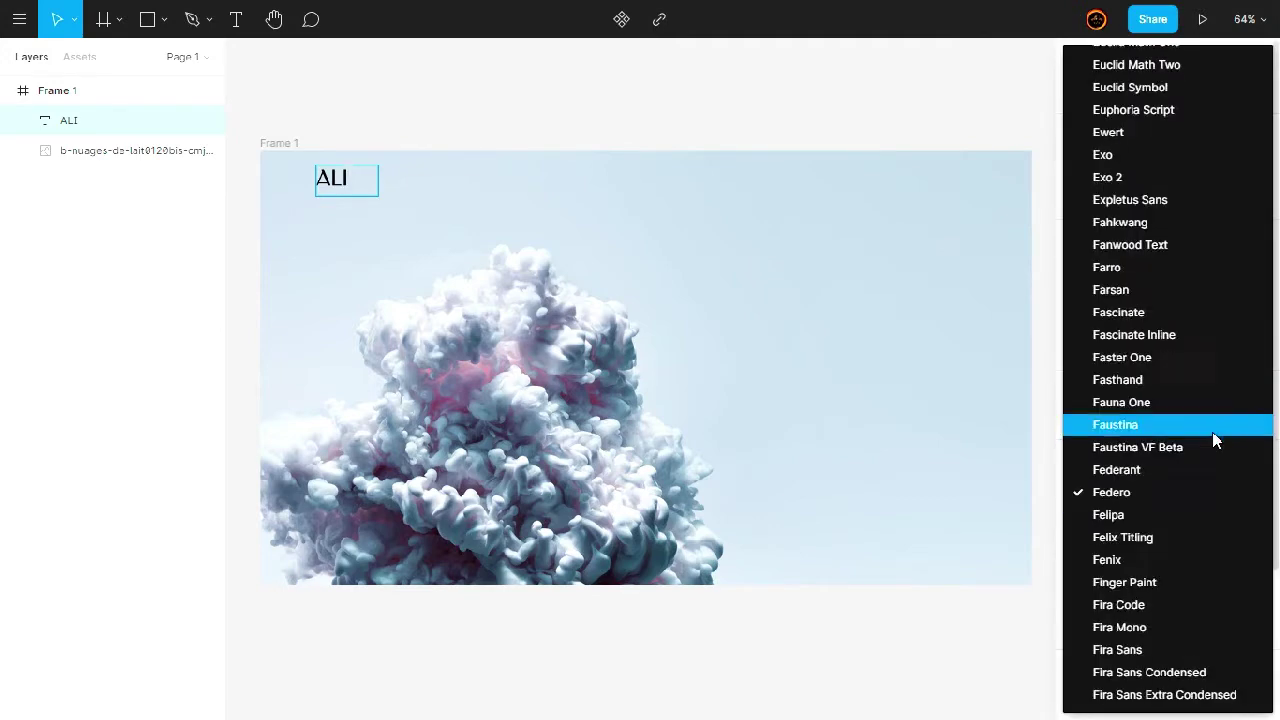
pyautogui.scroll(-5, 1214, 437)
pyautogui.scroll(-5, 1214, 437)
pyautogui.scroll(-5, 1214, 440)
pyautogui.scroll(-5, 1216, 440)
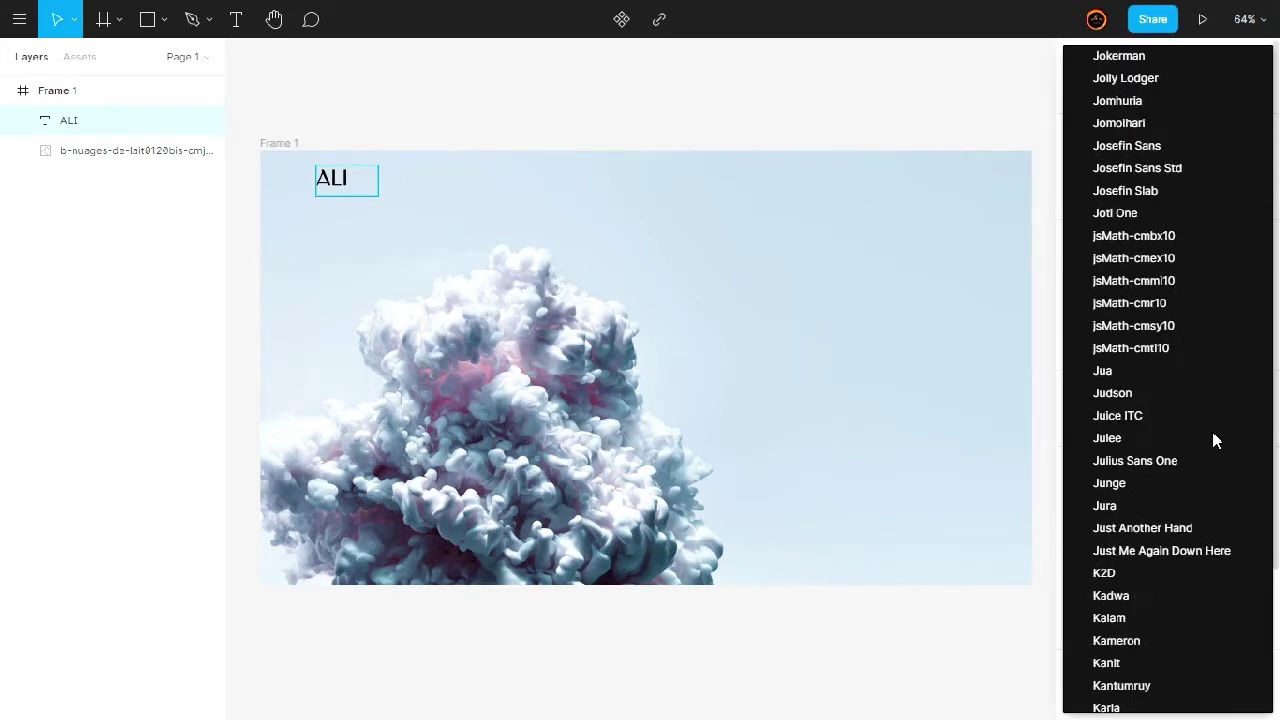
pyautogui.scroll(-5, 1216, 440)
pyautogui.scroll(-5, 1216, 440)
pyautogui.scroll(-5, 1216, 440)
pyautogui.scroll(-5, 1216, 440)
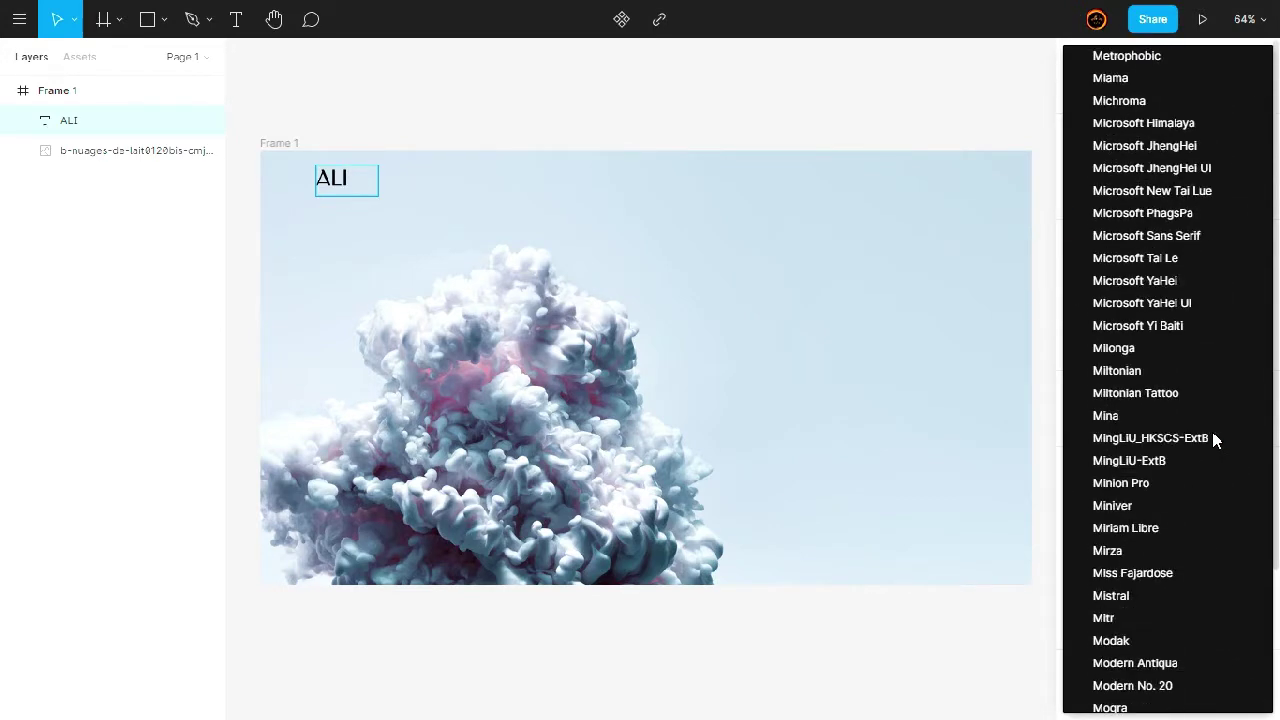
pyautogui.scroll(-5, 1216, 440)
pyautogui.scroll(-5, 1216, 440)
pyautogui.scroll(-5, 1216, 440)
pyautogui.scroll(-5, 1214, 438)
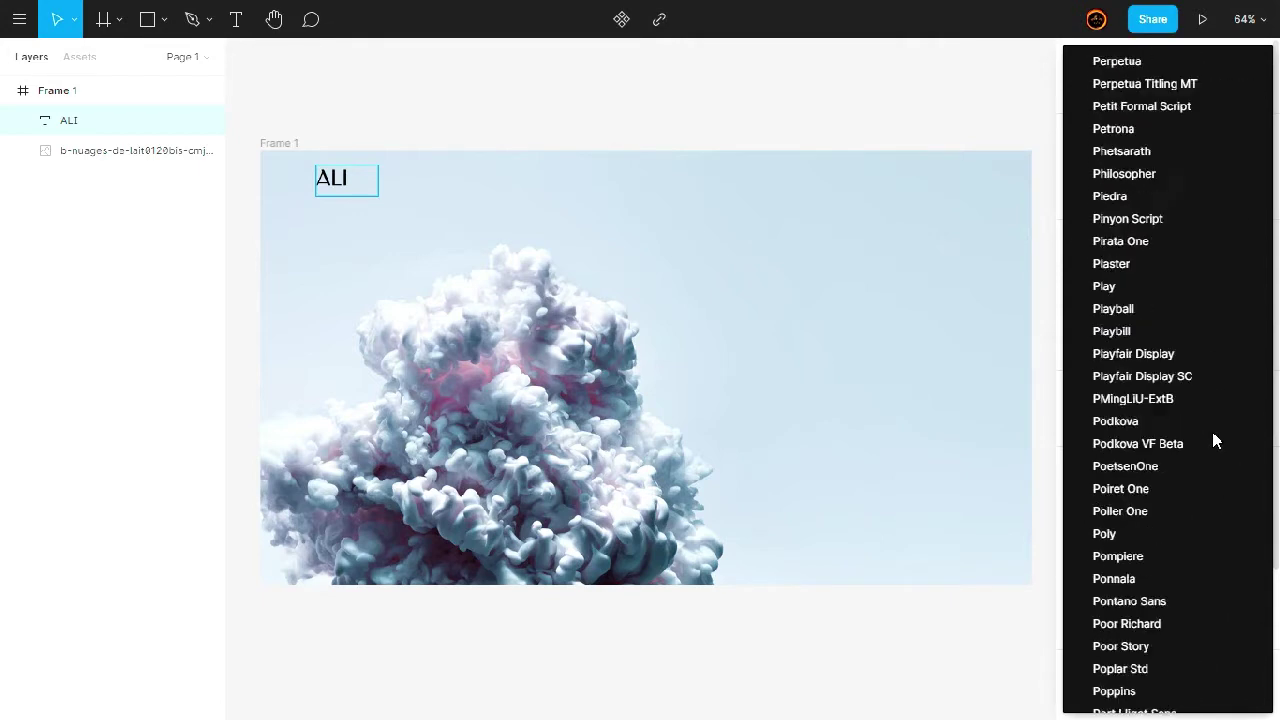
pyautogui.scroll(-5, 1214, 438)
pyautogui.scroll(-5, 1214, 438)
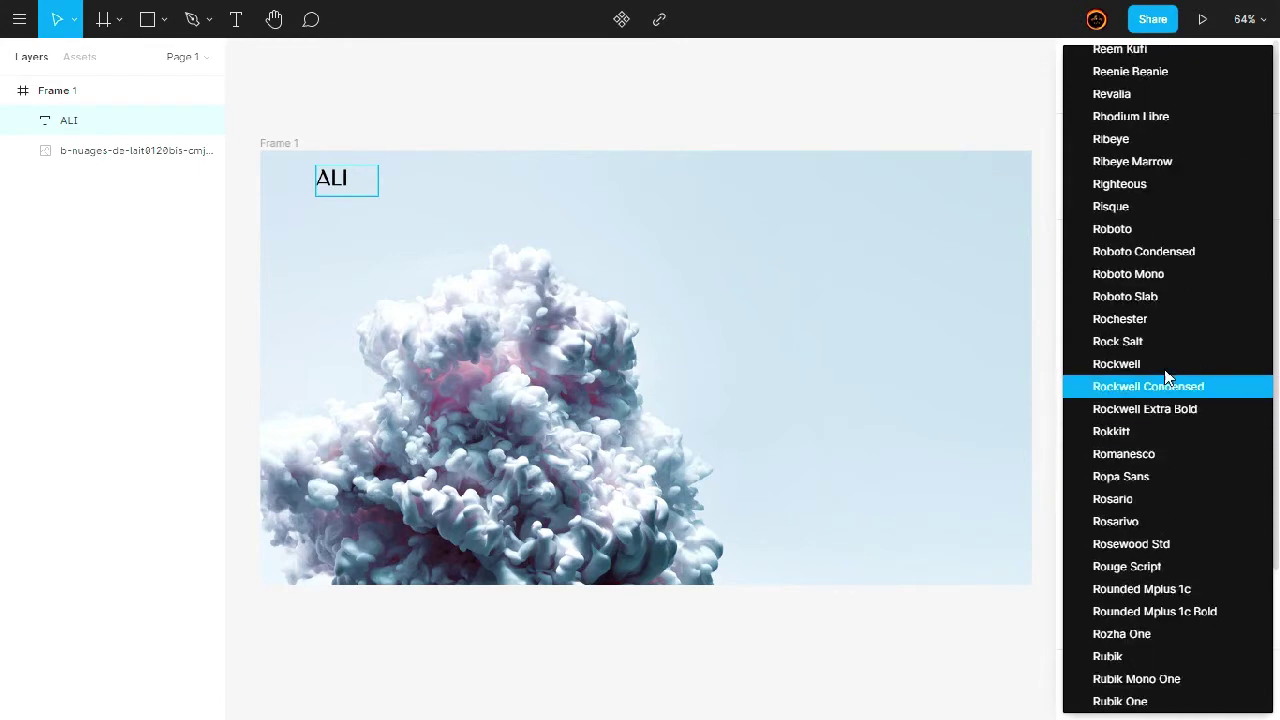
pyautogui.click(1150, 231)
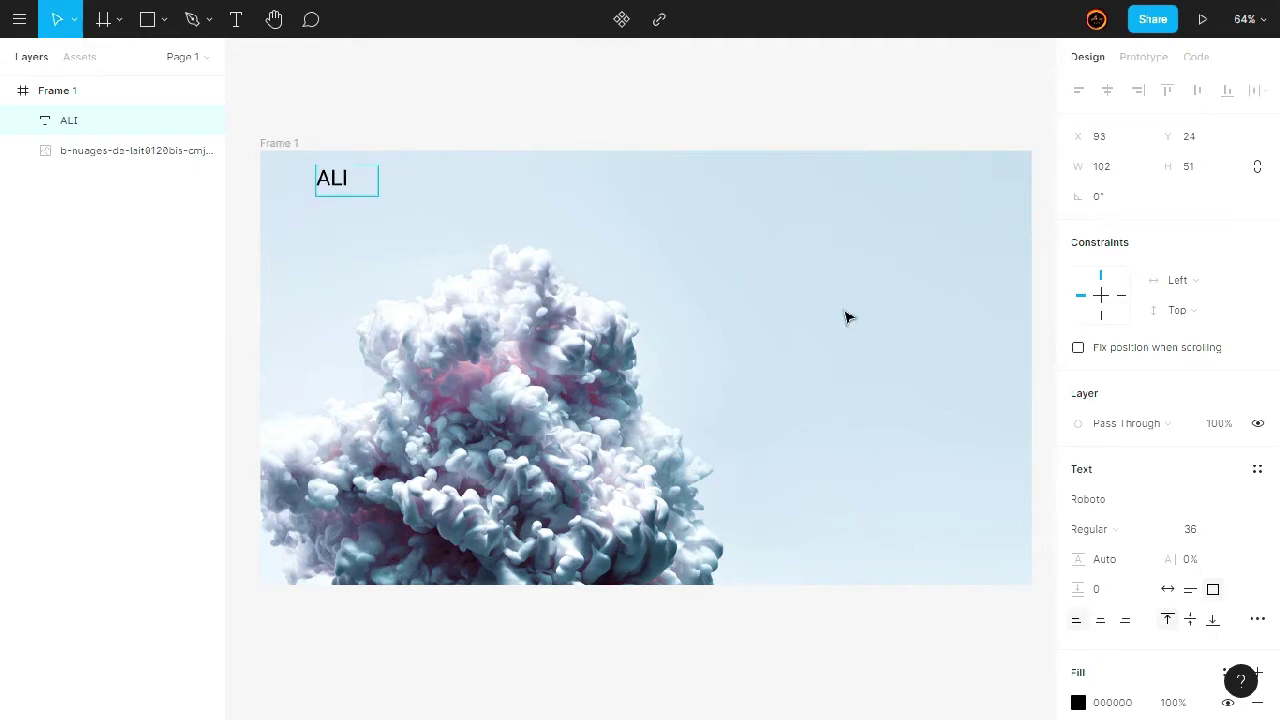
pyautogui.click(1095, 529)
pyautogui.click(1146, 517)
# Move the ALI logo into the frame's top-left corner.
pyautogui.click(339, 176)
pyautogui.moveTo(336, 194); pyautogui.dragTo(362, 196)
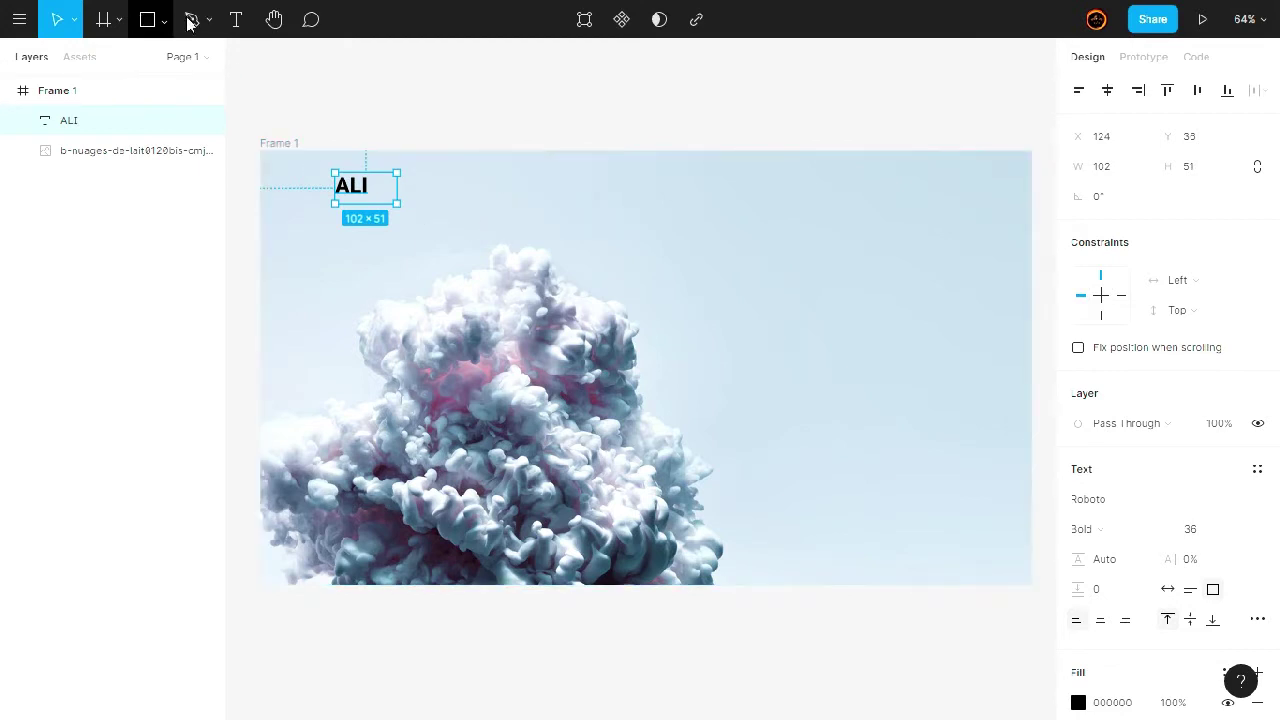
pyautogui.click(248, 30)
# Create a 'HOME' text label right of ALI in Roboto Light 18.
pyautogui.moveTo(418, 181); pyautogui.dragTo(476, 202)
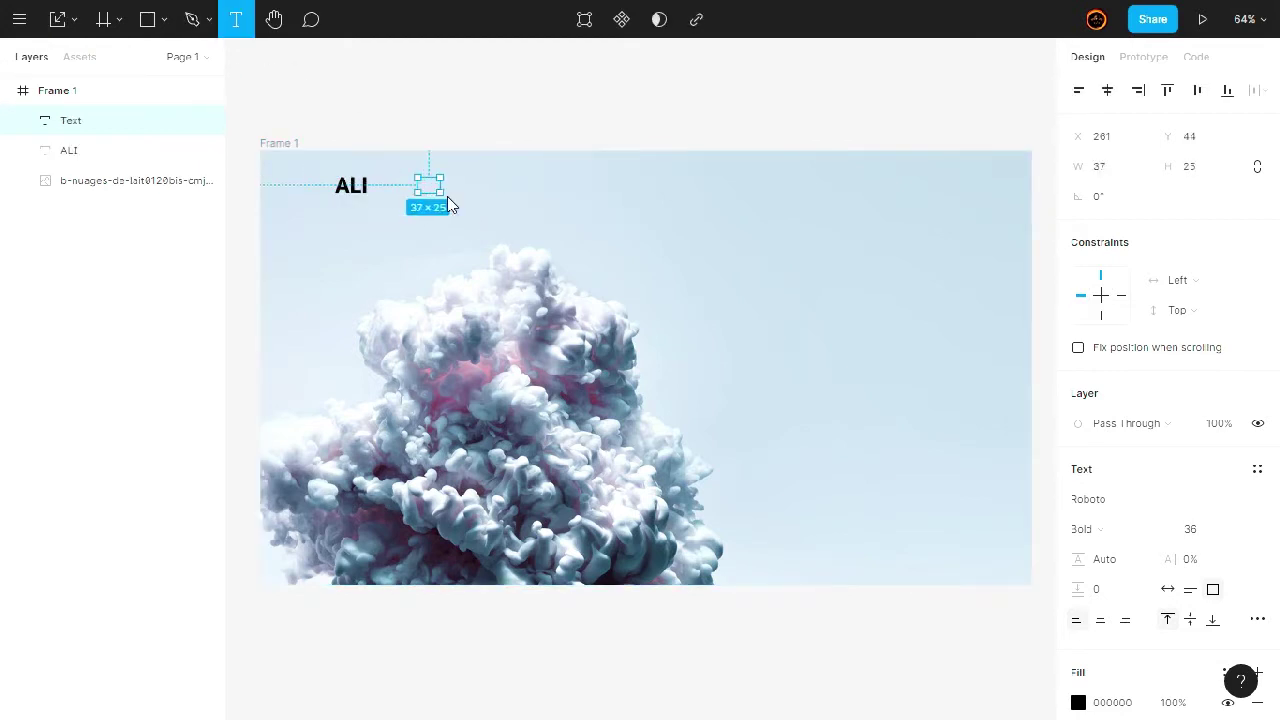
pyautogui.click(1237, 532)
pyautogui.click(1236, 498)
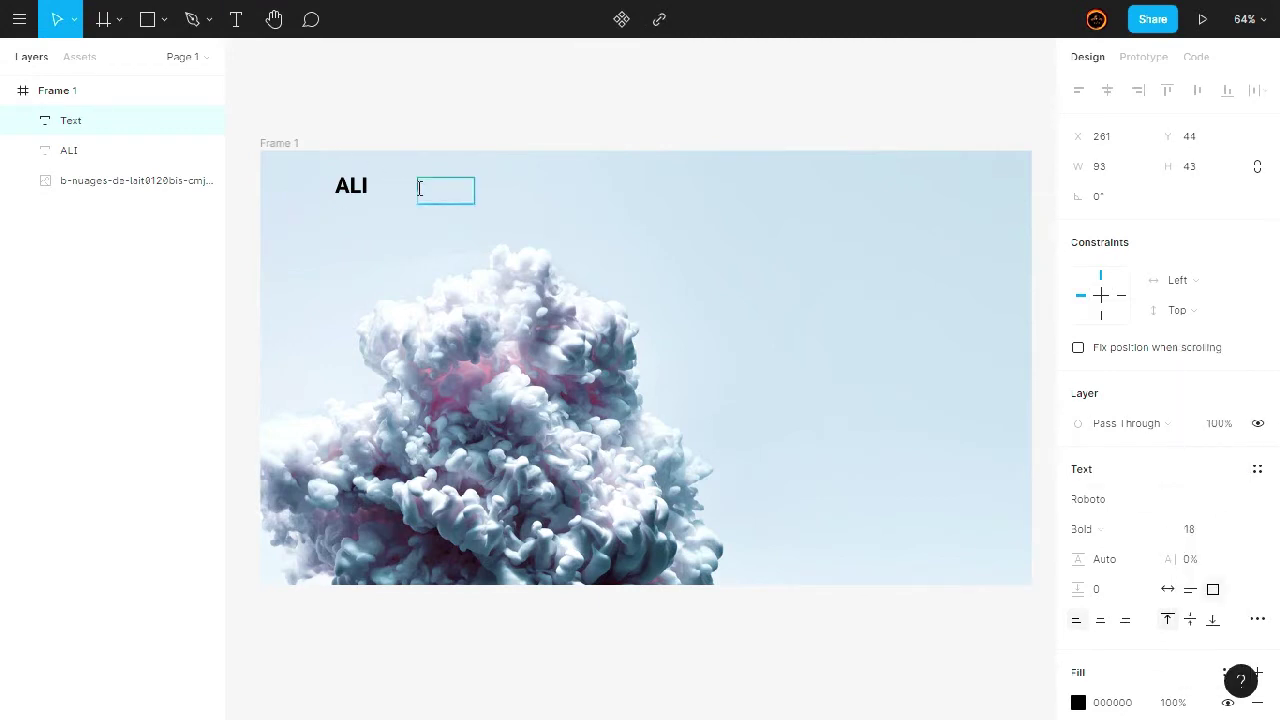
pyautogui.press('Escape')
pyautogui.press('t')
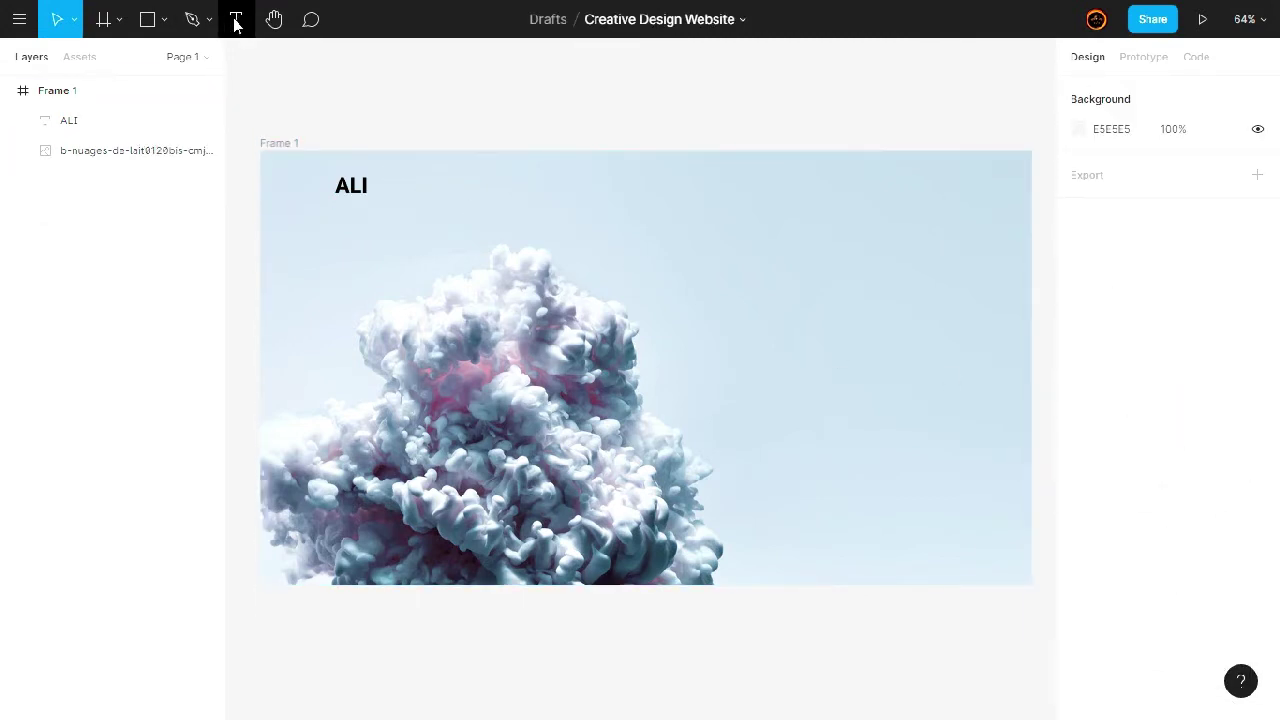
pyautogui.moveTo(407, 180)
pyautogui.mouseDown()
pyautogui.moveTo(451, 212)
pyautogui.moveTo(466, 204)
pyautogui.mouseUp()
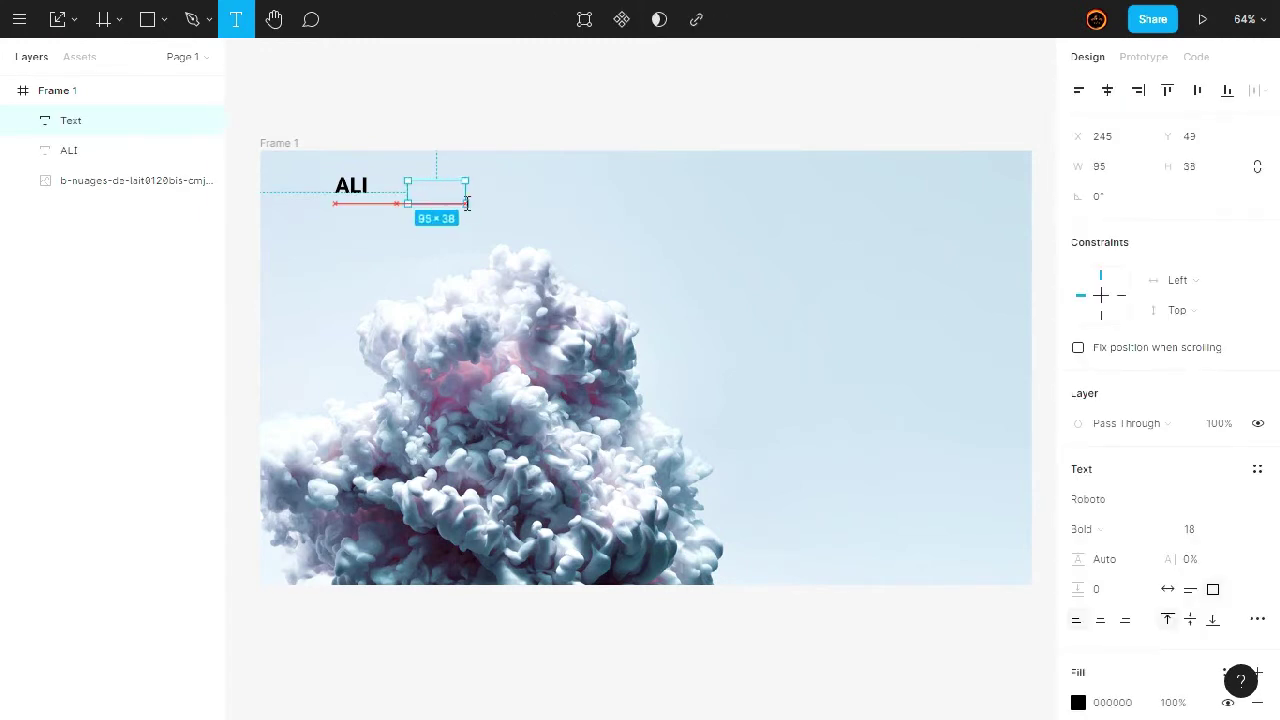
pyautogui.press('Escape')
pyautogui.click(1143, 531)
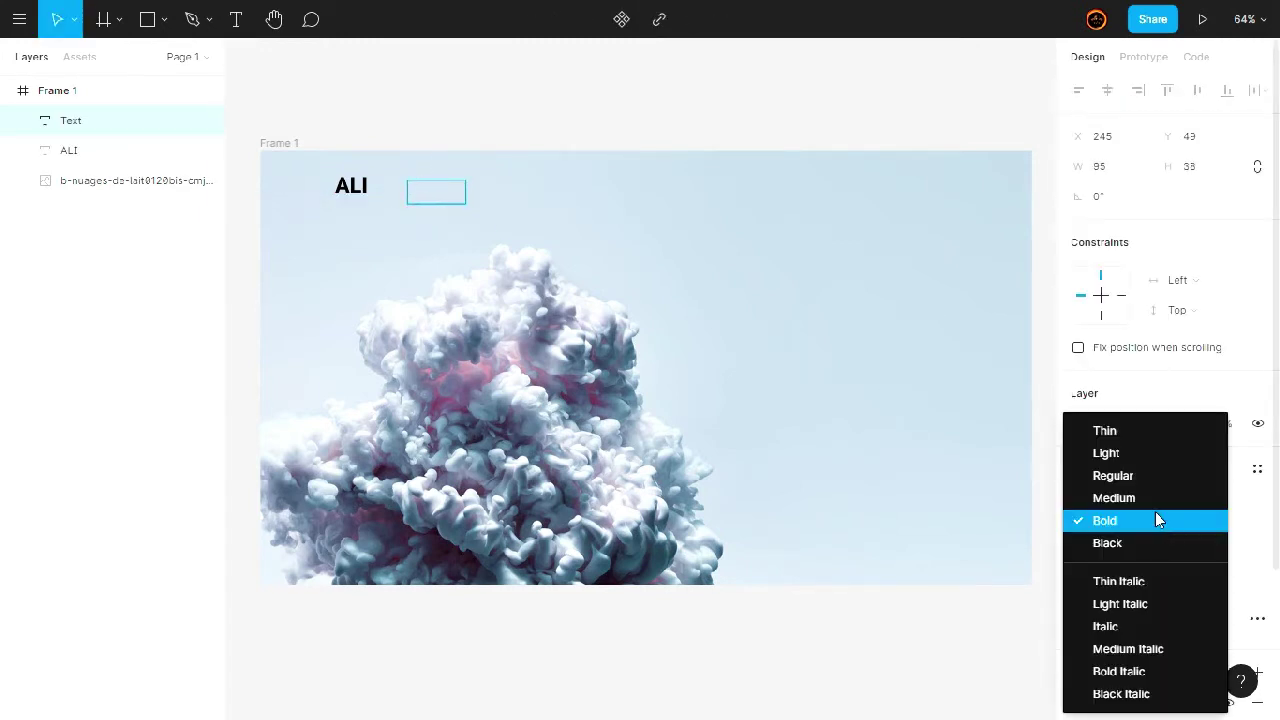
pyautogui.click(1123, 452)
pyautogui.write('HOME')
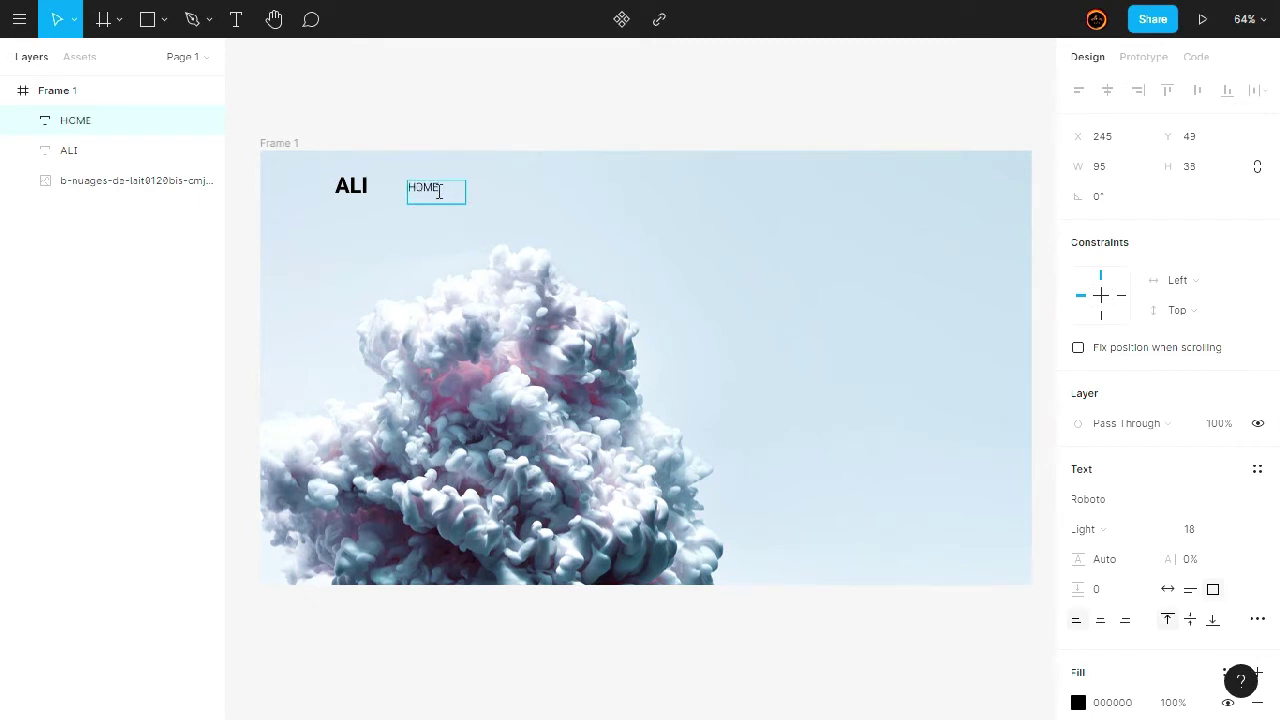
# Duplicate the HOME label into copies spread along the nav row.
pyautogui.hotkey('ctrl', 'd')
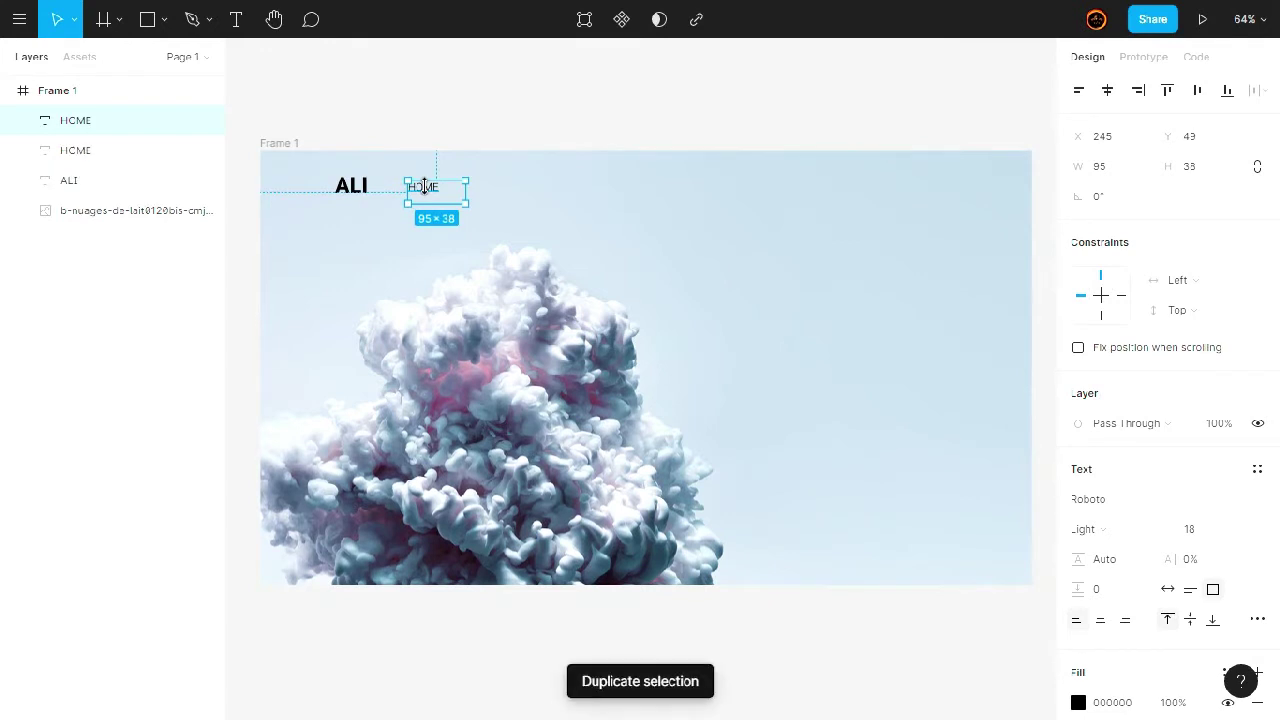
pyautogui.moveTo(437, 197); pyautogui.dragTo(494, 183)
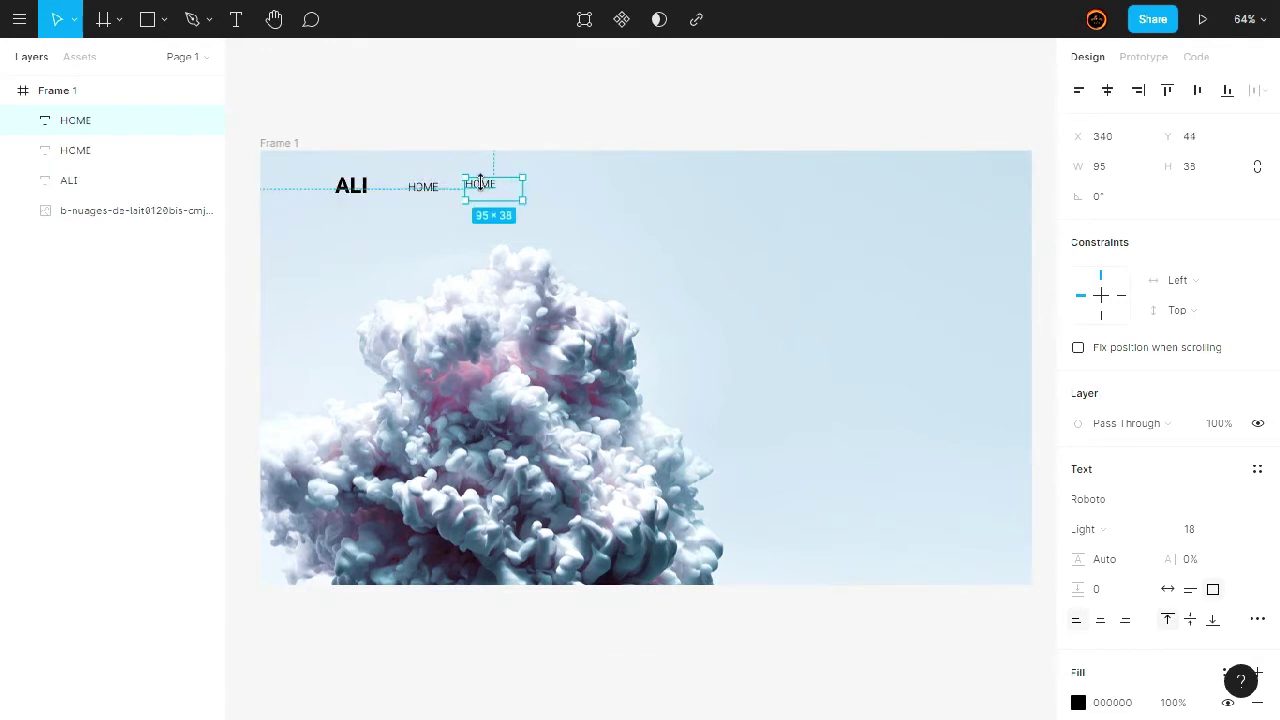
pyautogui.hotkey('ctrl', 'd')
pyautogui.hotkey('ctrl', 'd')
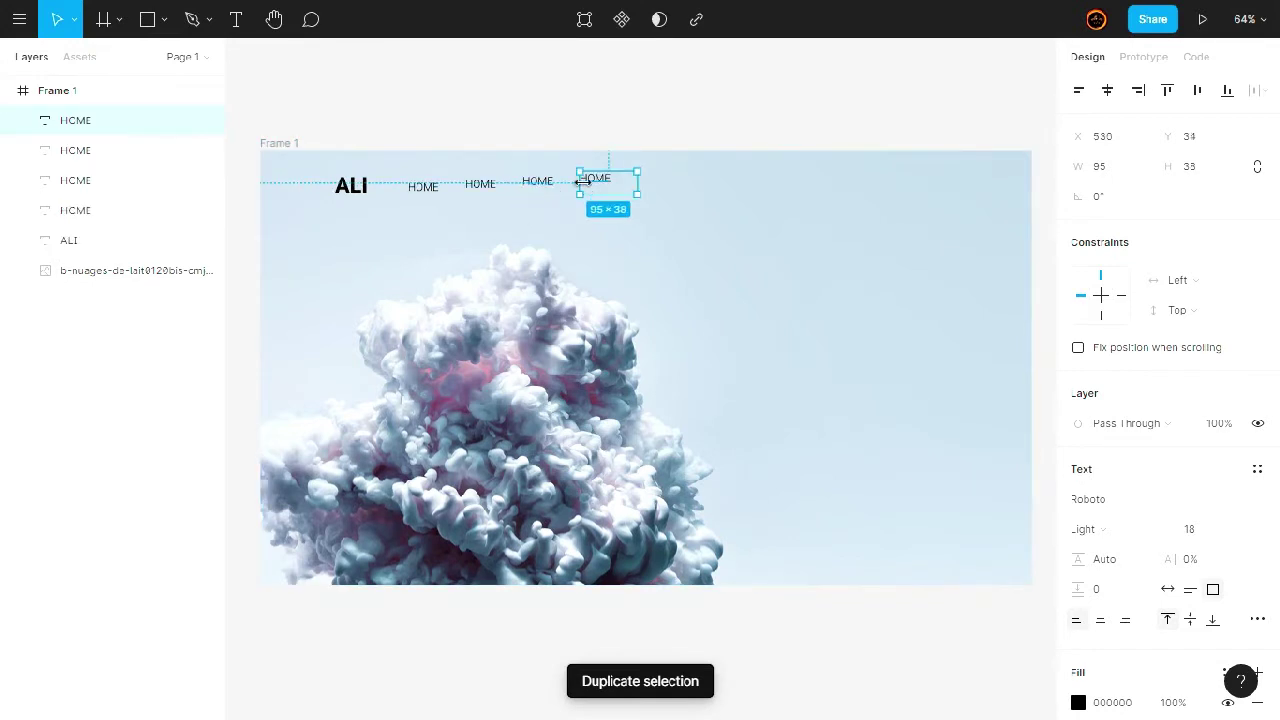
pyautogui.hotkey('ctrl', 'd')
pyautogui.hotkey('ctrl', 'd')
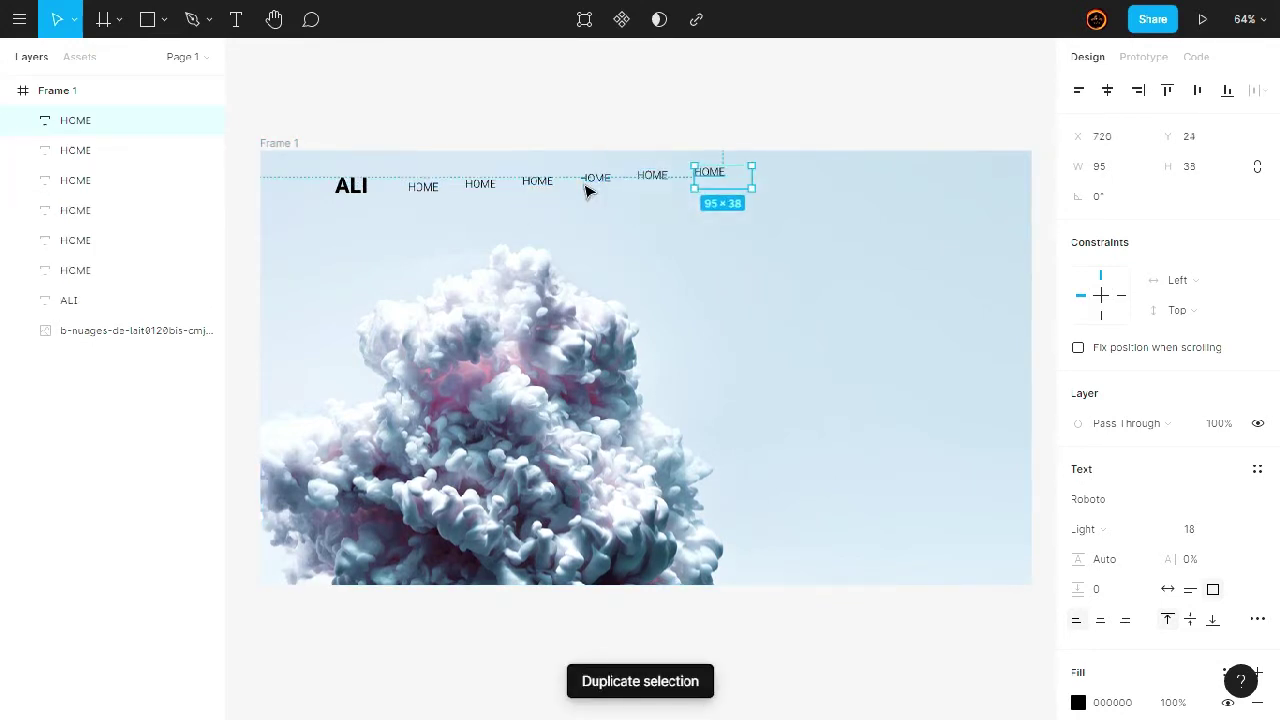
pyautogui.press('t')
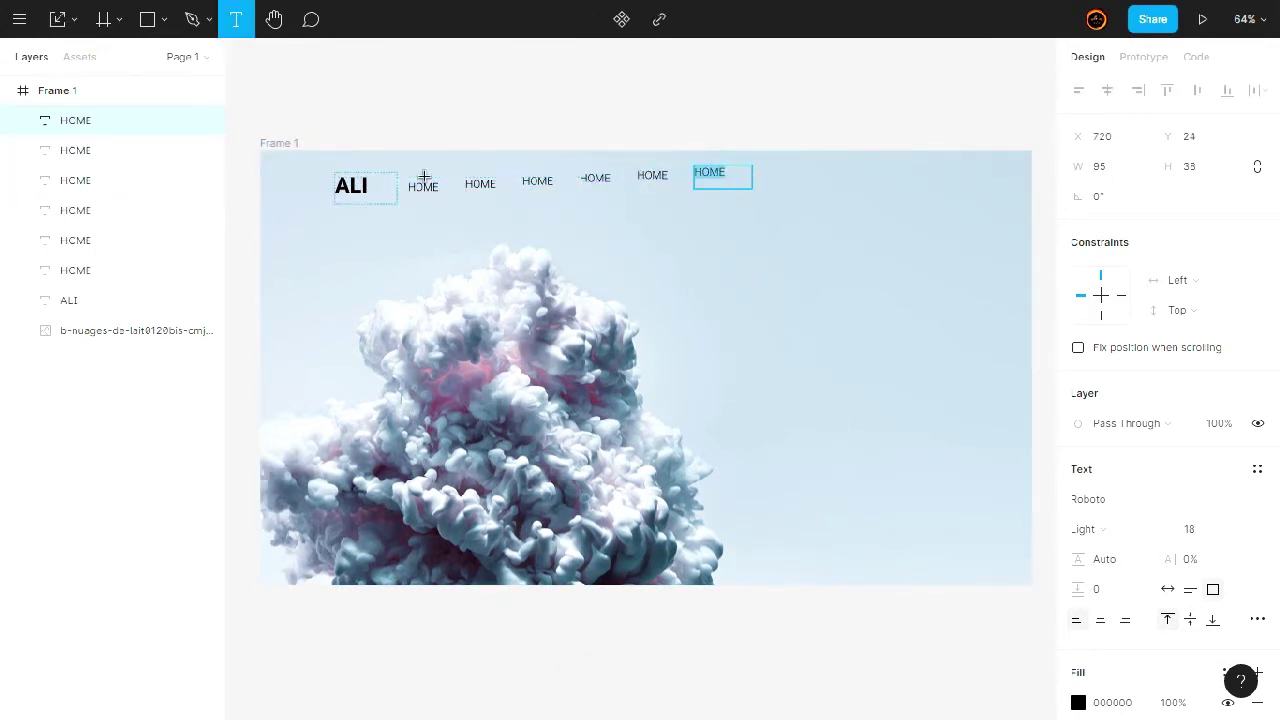
# Retype the copies as ABOUT, WORK, SERVICES, SHOP and CONTACT.
pyautogui.click(492, 184)
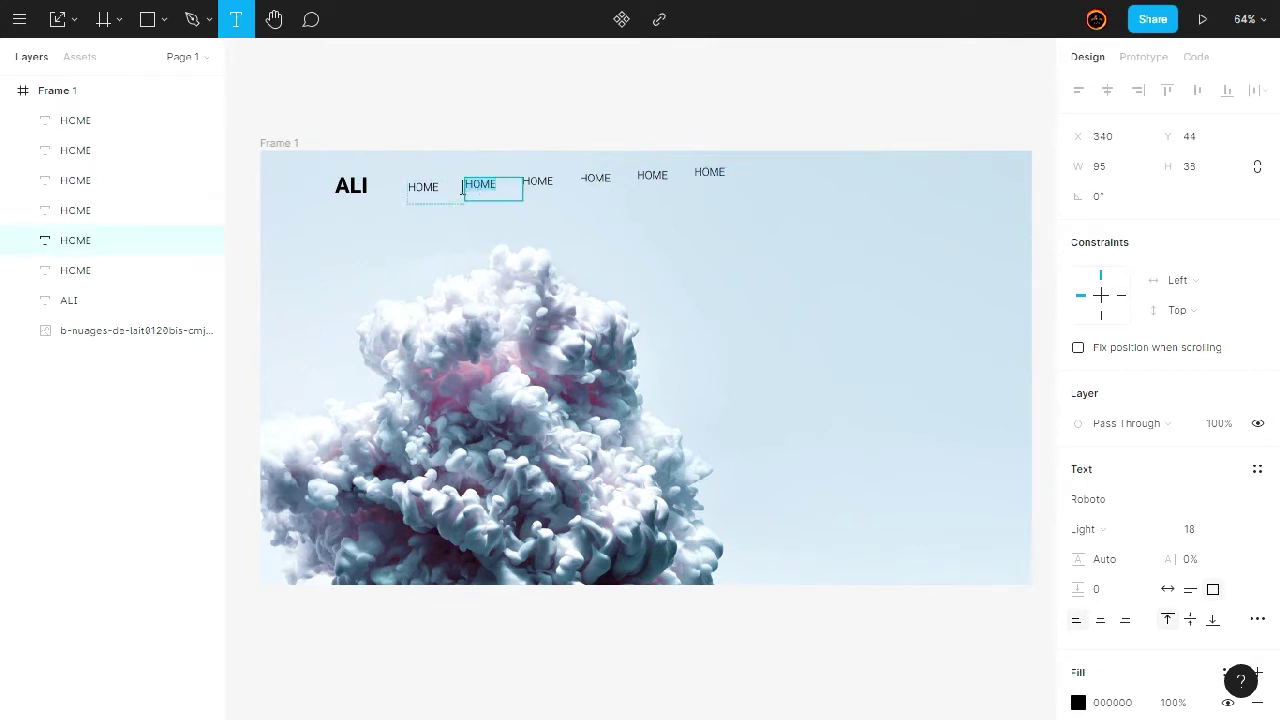
pyautogui.write('ABOUT')
pyautogui.click(552, 179)
pyautogui.write('WORK')
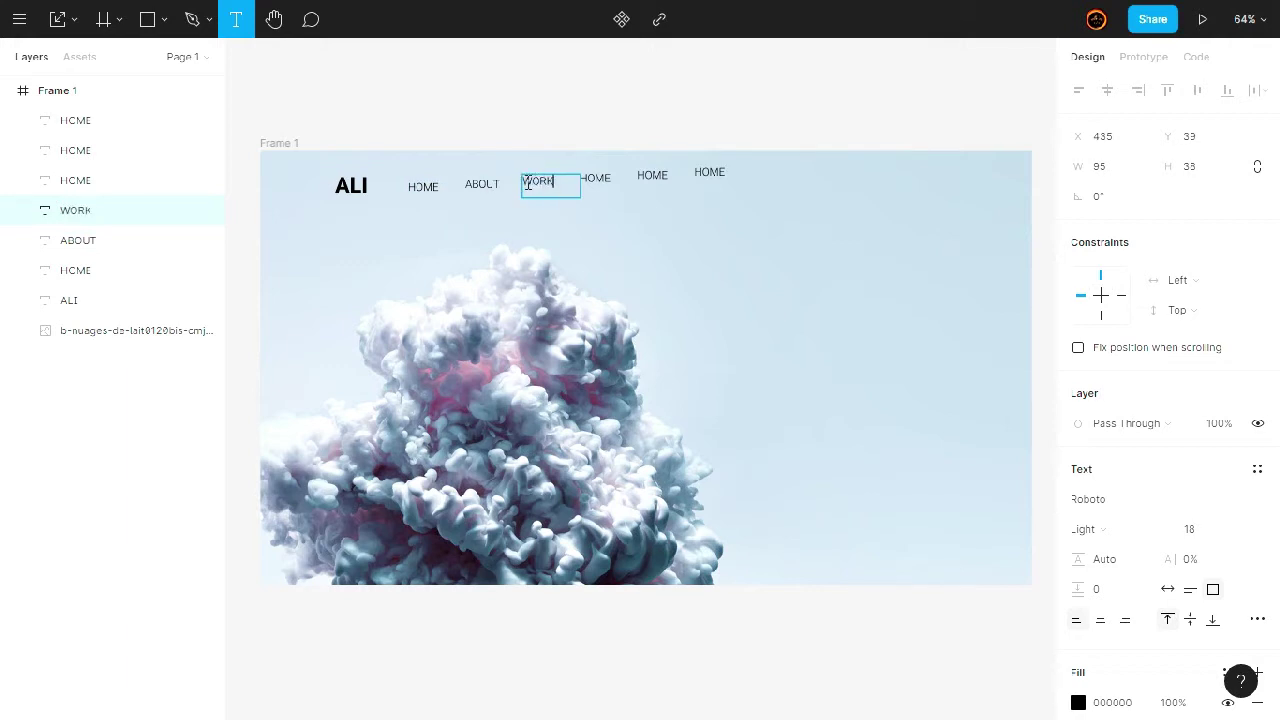
pyautogui.moveTo(619, 179); pyautogui.dragTo(575, 181)
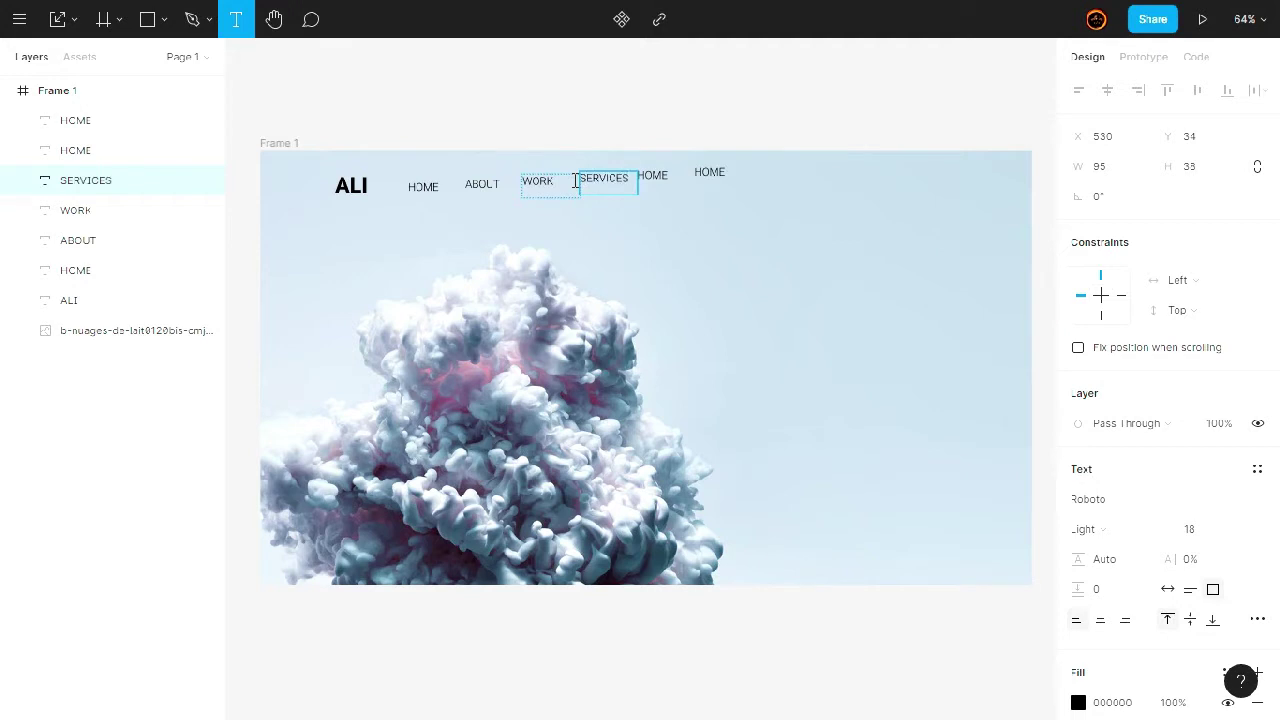
pyautogui.click(668, 181)
pyautogui.write('SHOP')
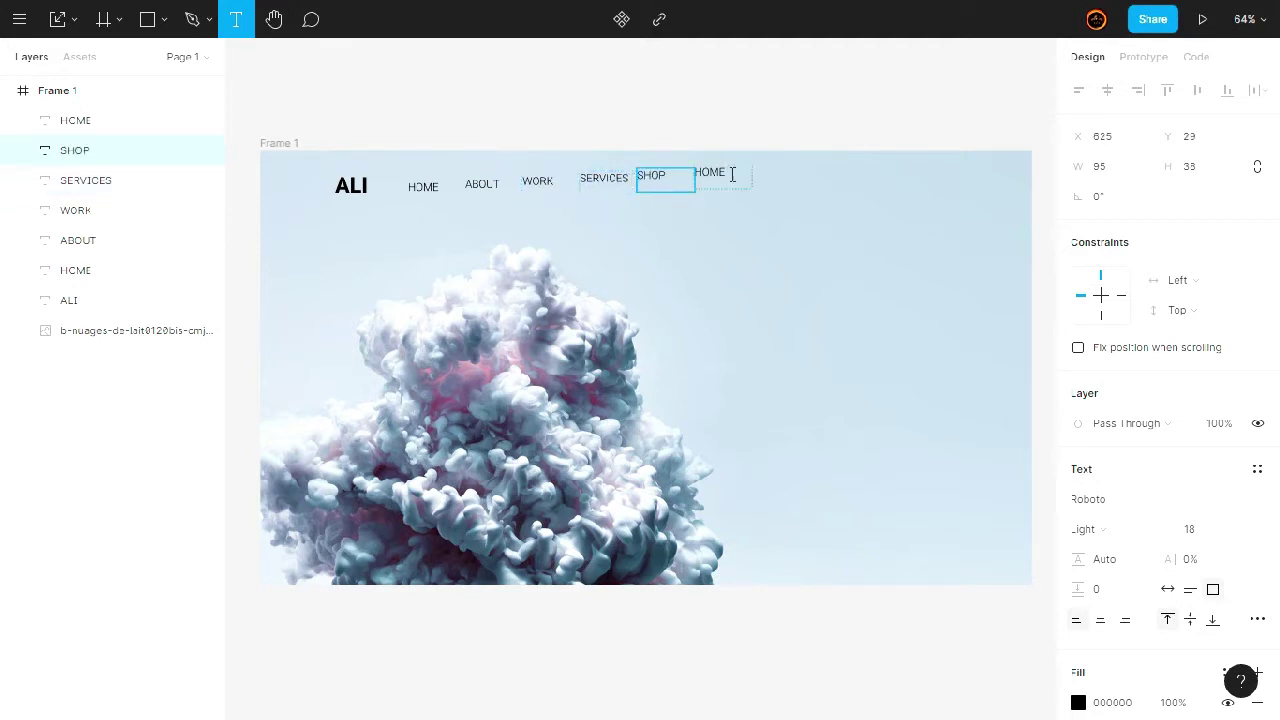
pyautogui.click(732, 174)
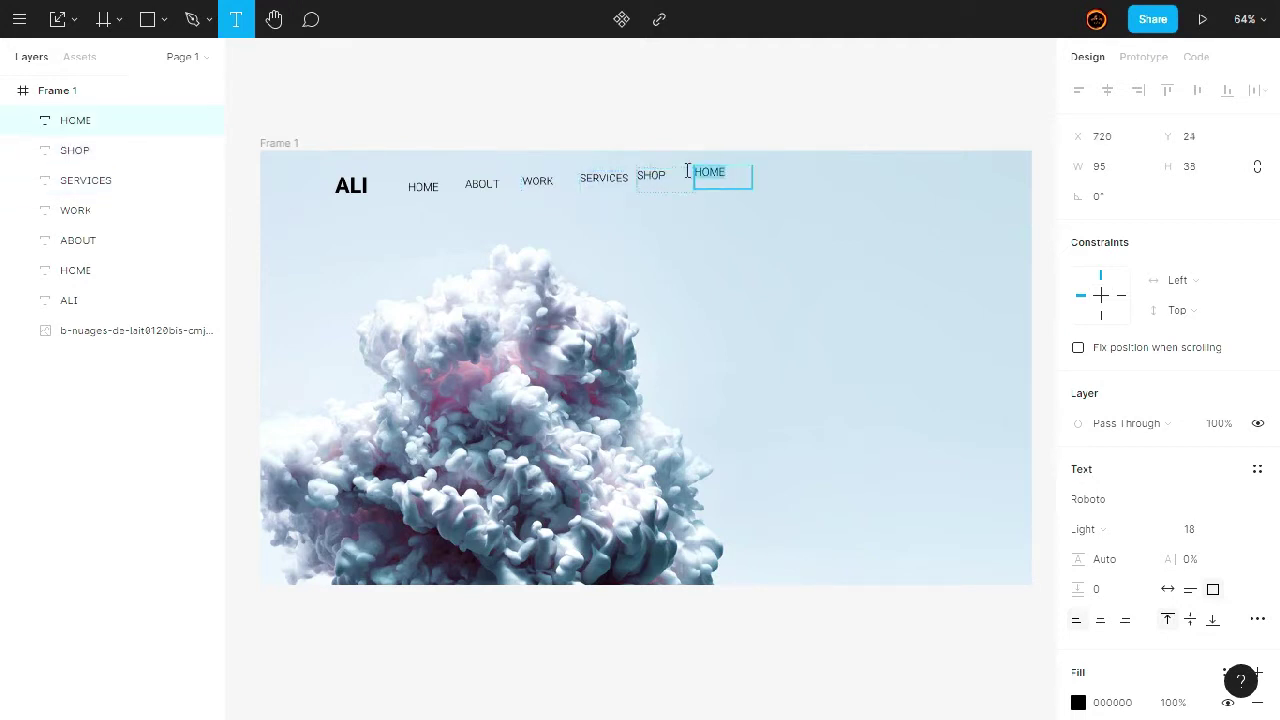
pyautogui.write('CONTACT')
pyautogui.click(74, 20)
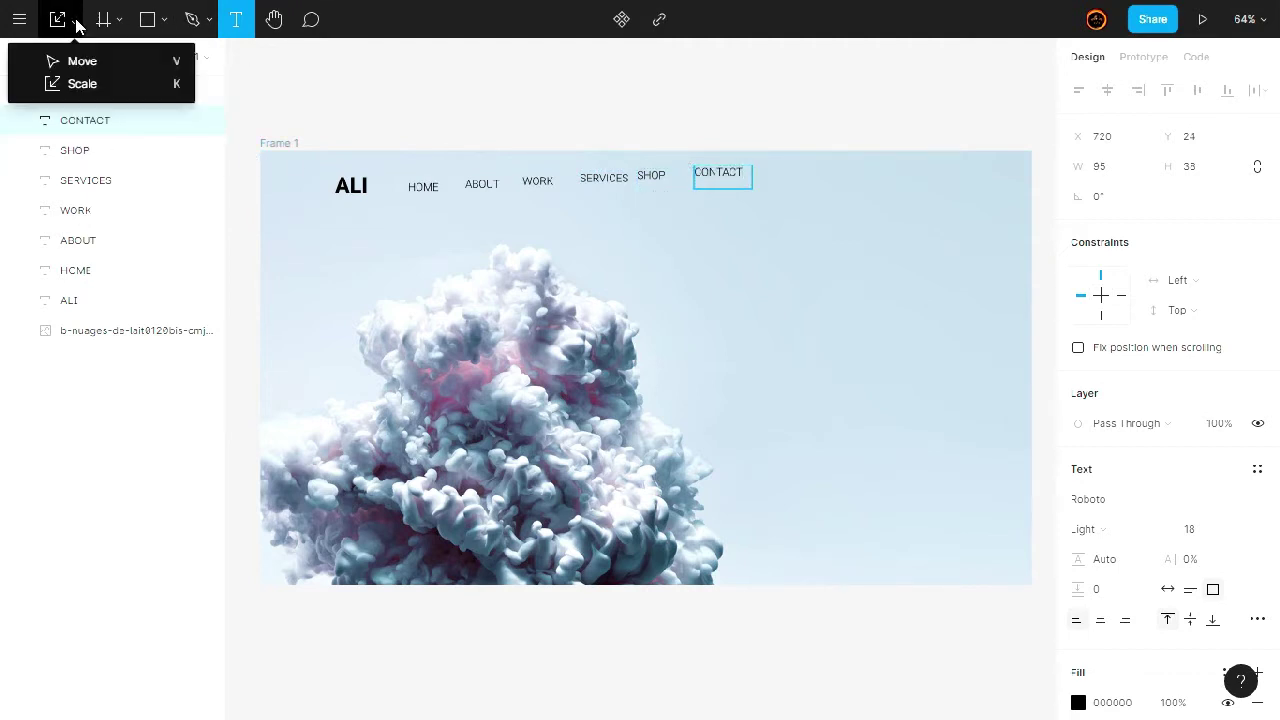
pyautogui.click(77, 62)
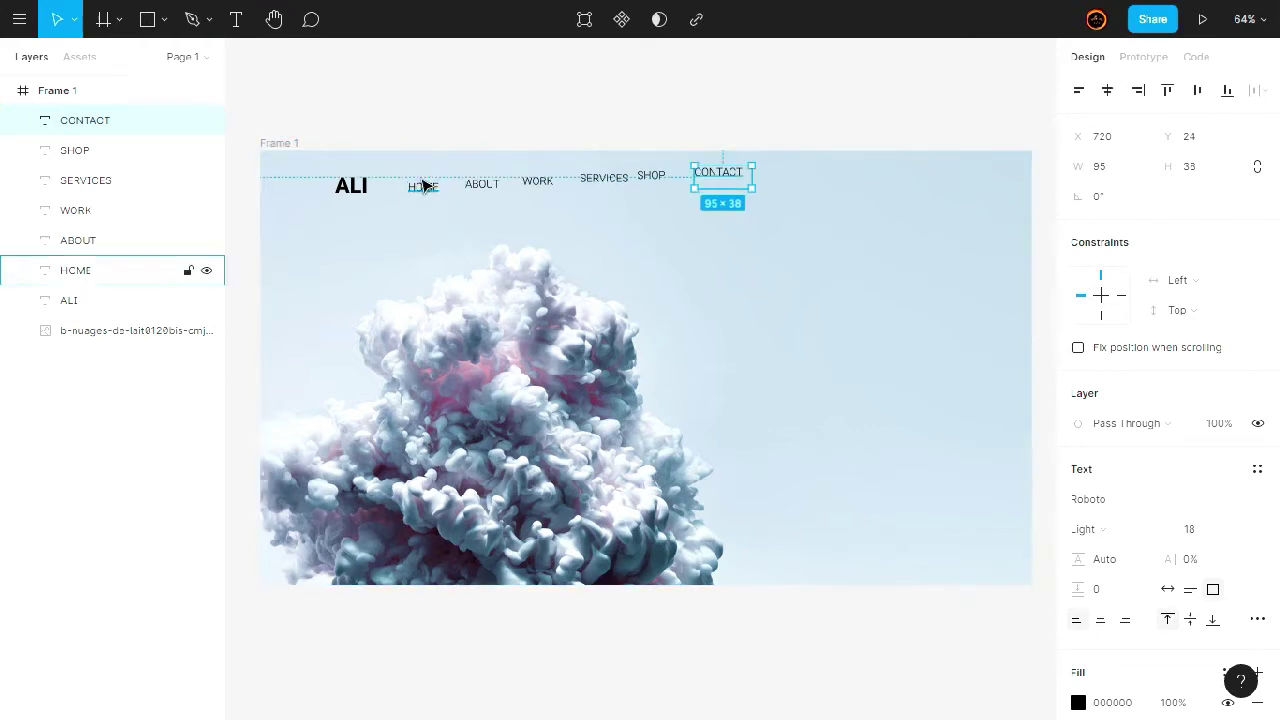
# Space HOME, ABOUT and WORK evenly after the ALI logo.
pyautogui.moveTo(422, 187); pyautogui.dragTo(428, 199)
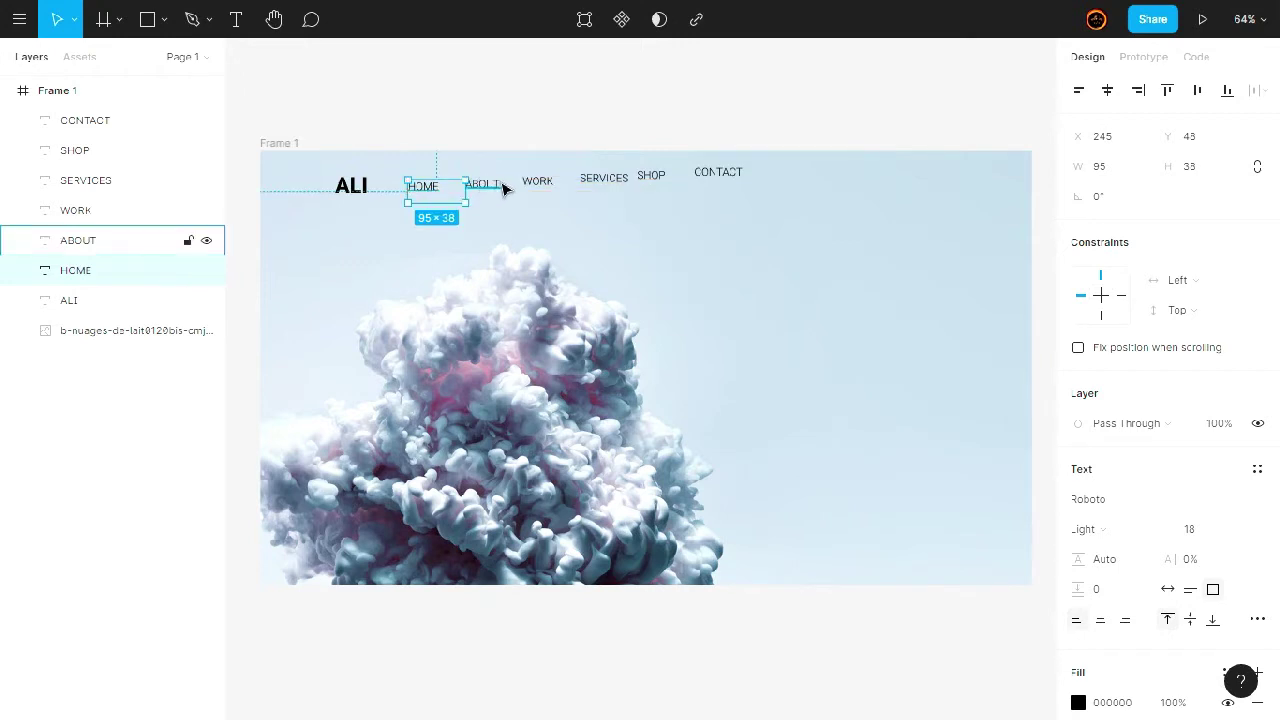
pyautogui.moveTo(505, 190); pyautogui.dragTo(505, 192)
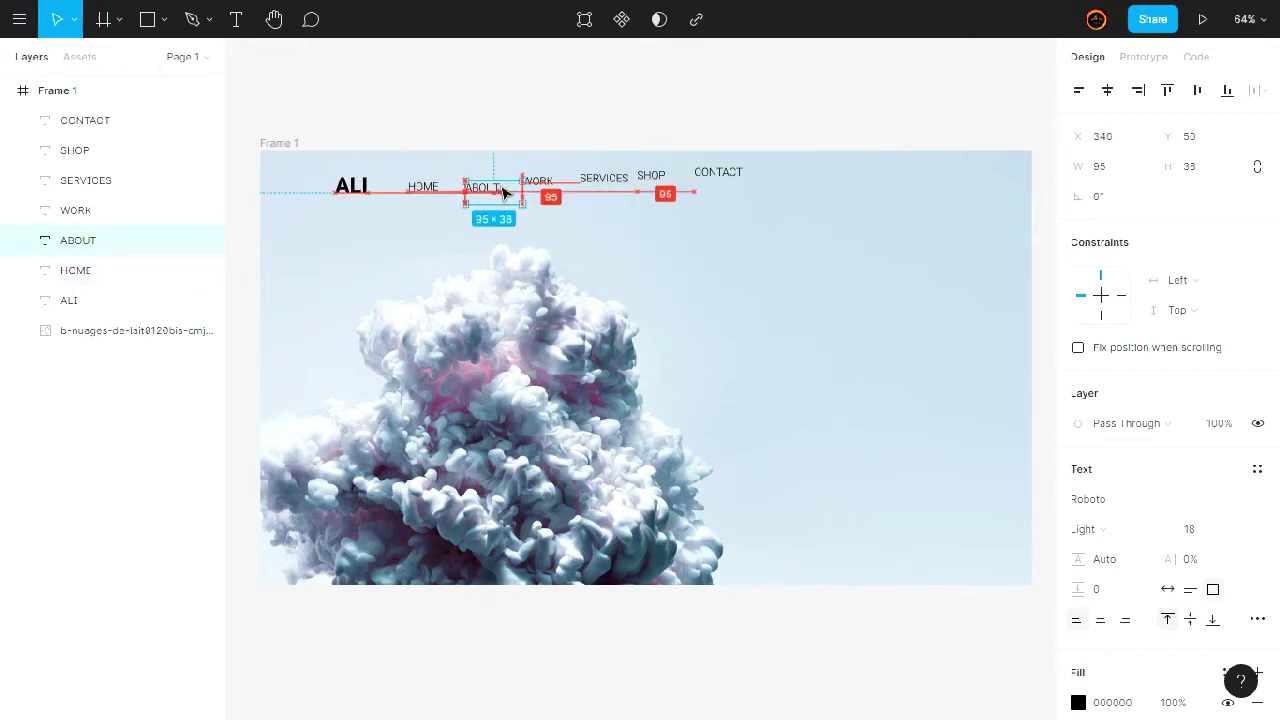
pyautogui.moveTo(549, 189)
pyautogui.mouseDown()
pyautogui.moveTo(727, 190)
pyautogui.moveTo(666, 200)
pyautogui.mouseUp()
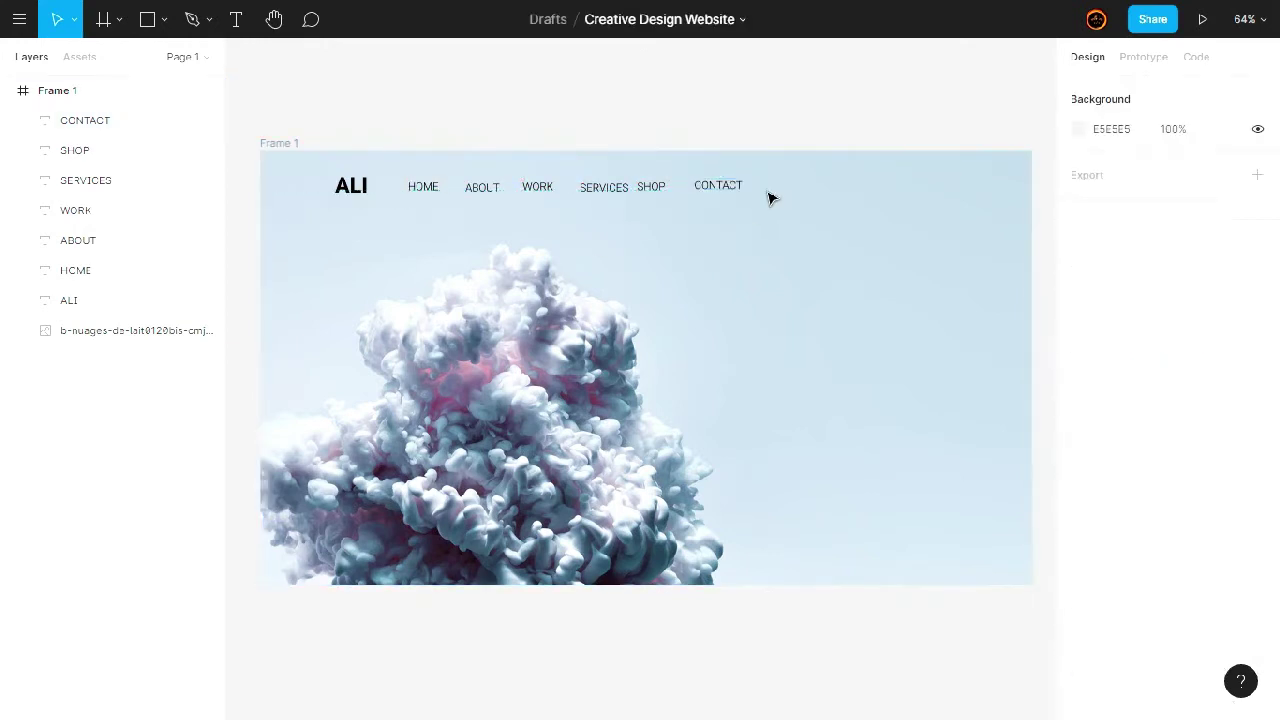
pyautogui.click(780, 203)
pyautogui.hscroll(1, 794, 200)
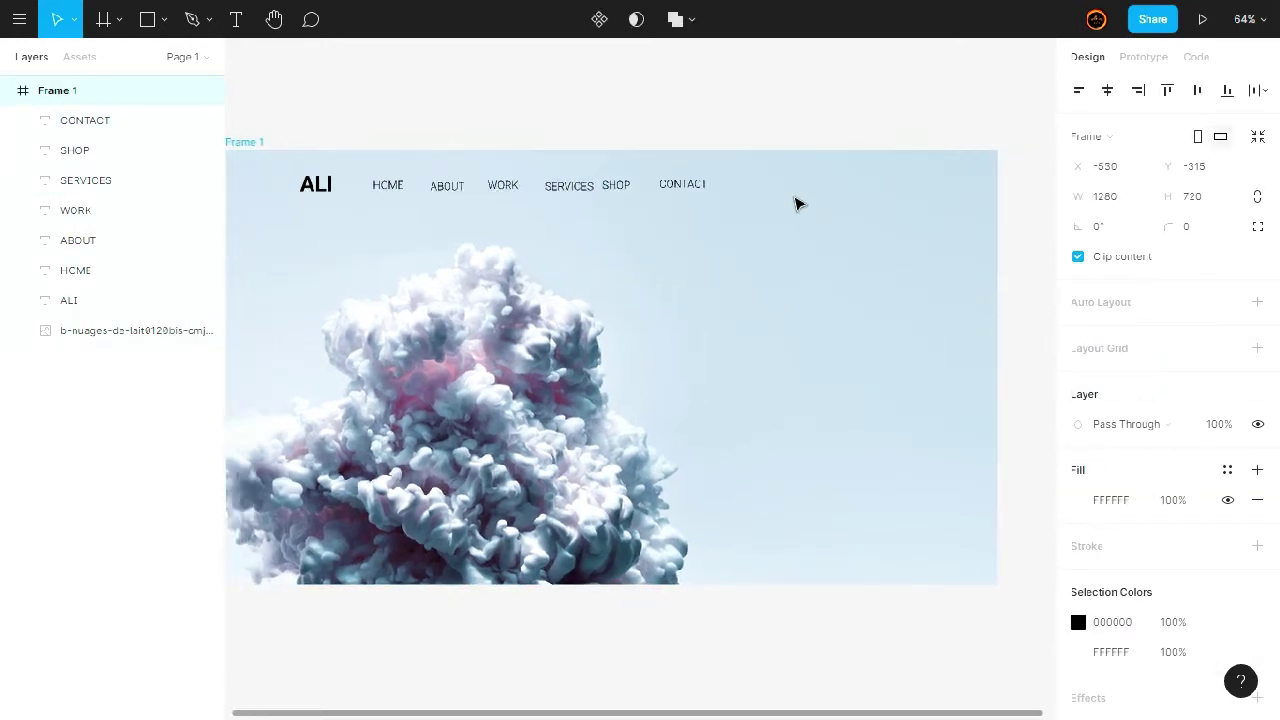
pyautogui.hscroll(-2, 774, 197)
# Bottom-align all six nav labels and shift CONTACT to even the spacing after SHOP.
pyautogui.click(783, 195)
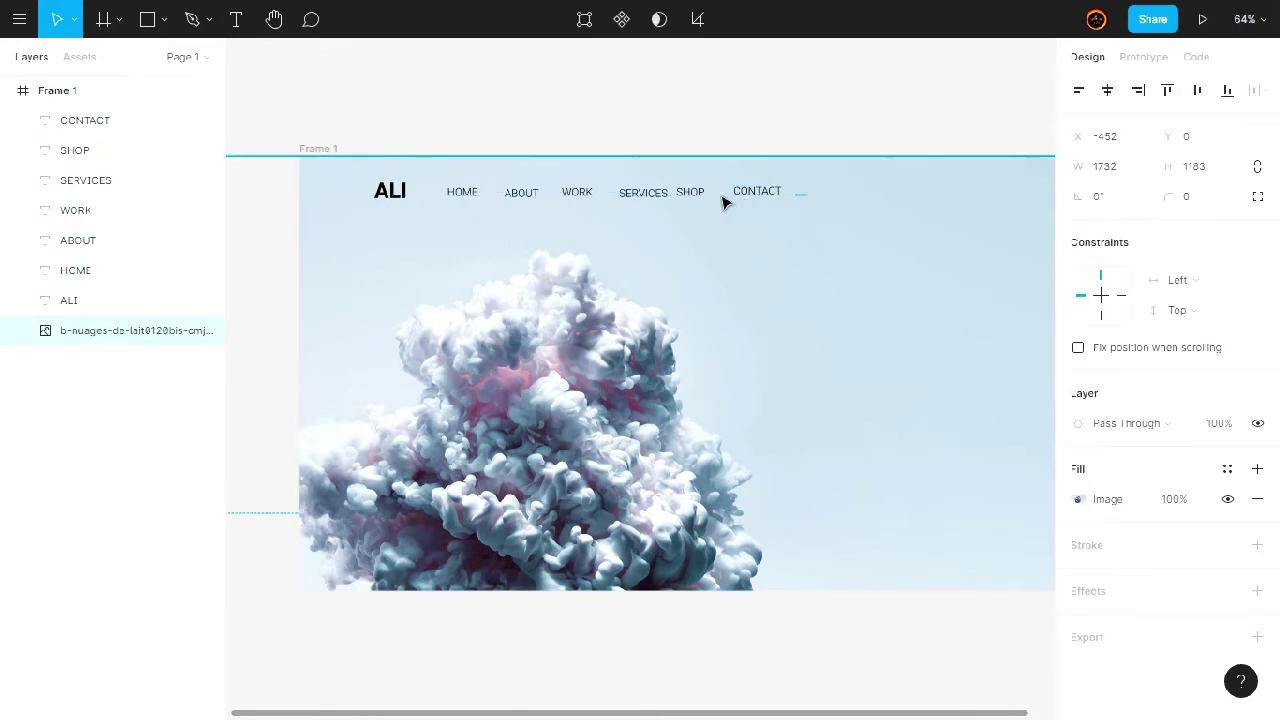
pyautogui.moveTo(800, 208); pyautogui.dragTo(491, 197)
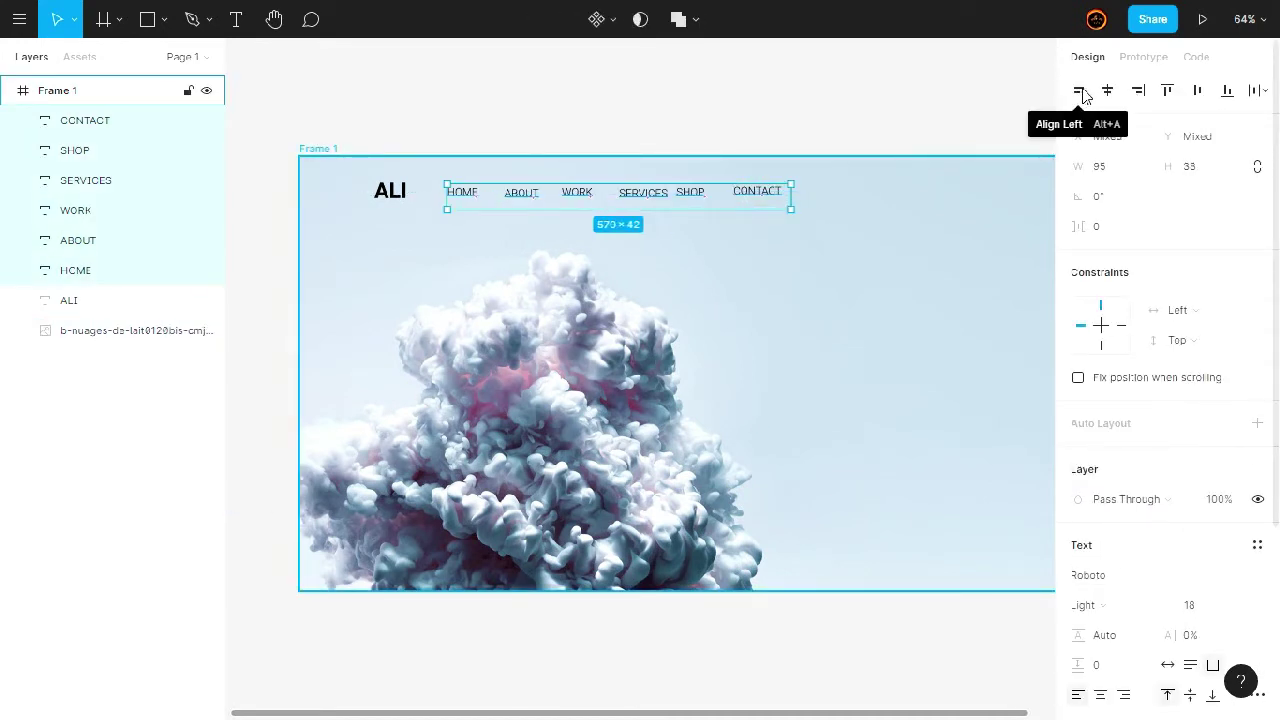
pyautogui.click(1220, 91)
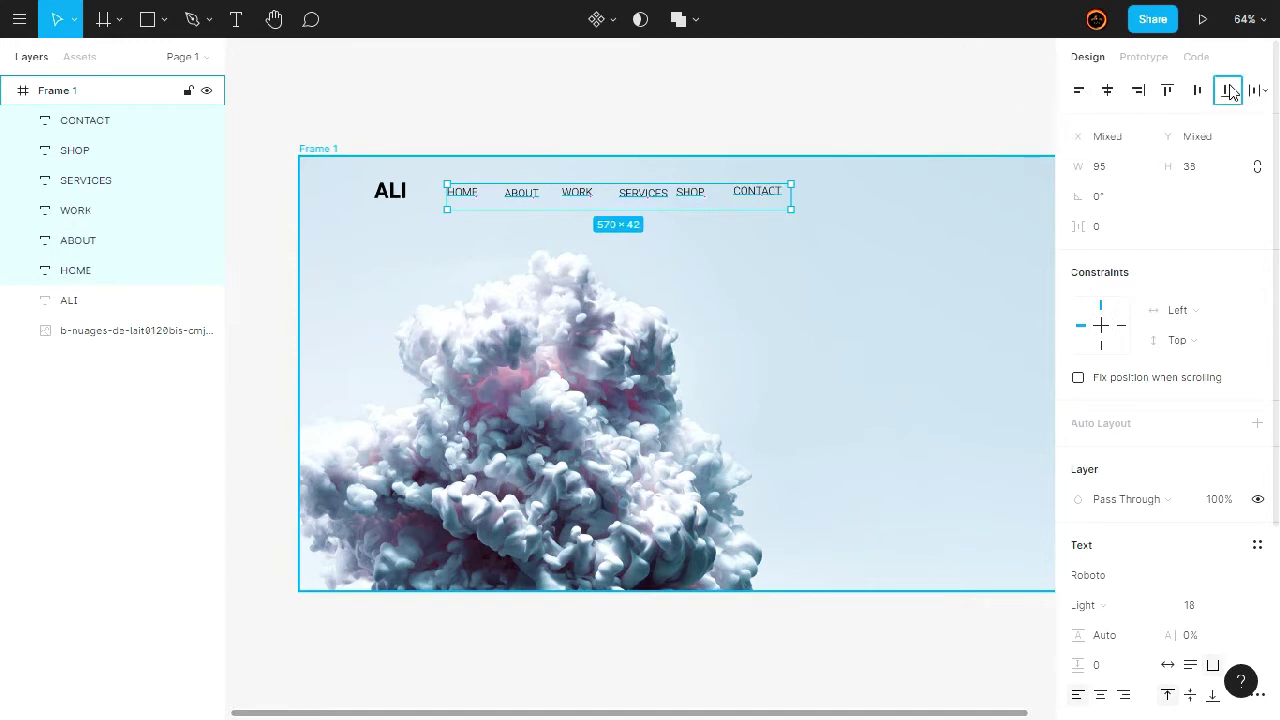
pyautogui.click(826, 115)
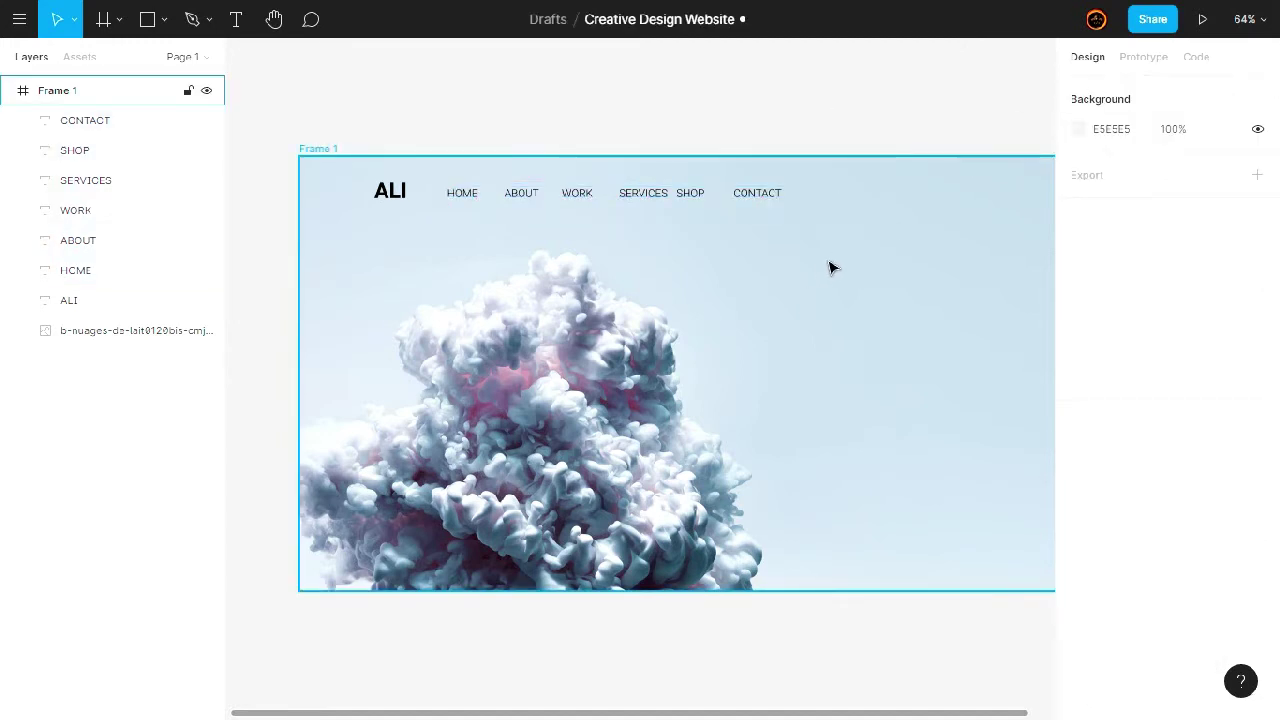
pyautogui.click(653, 196)
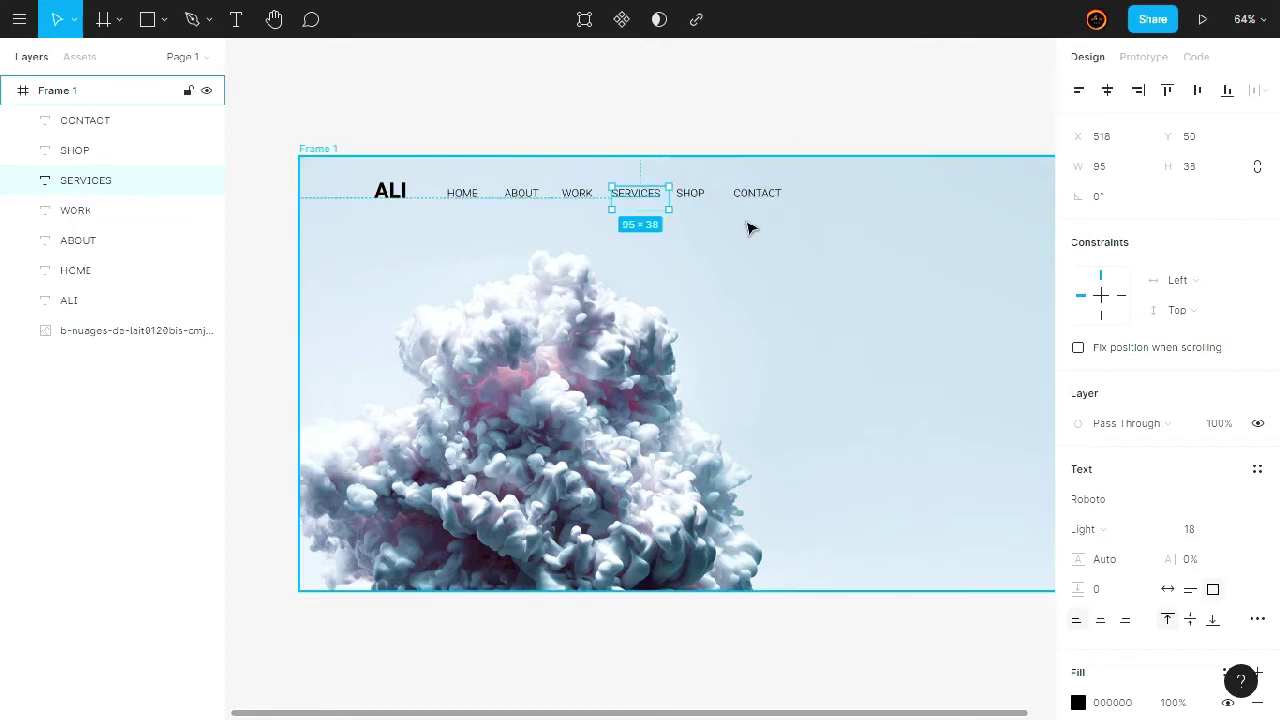
pyautogui.moveTo(760, 194); pyautogui.dragTo(746, 194)
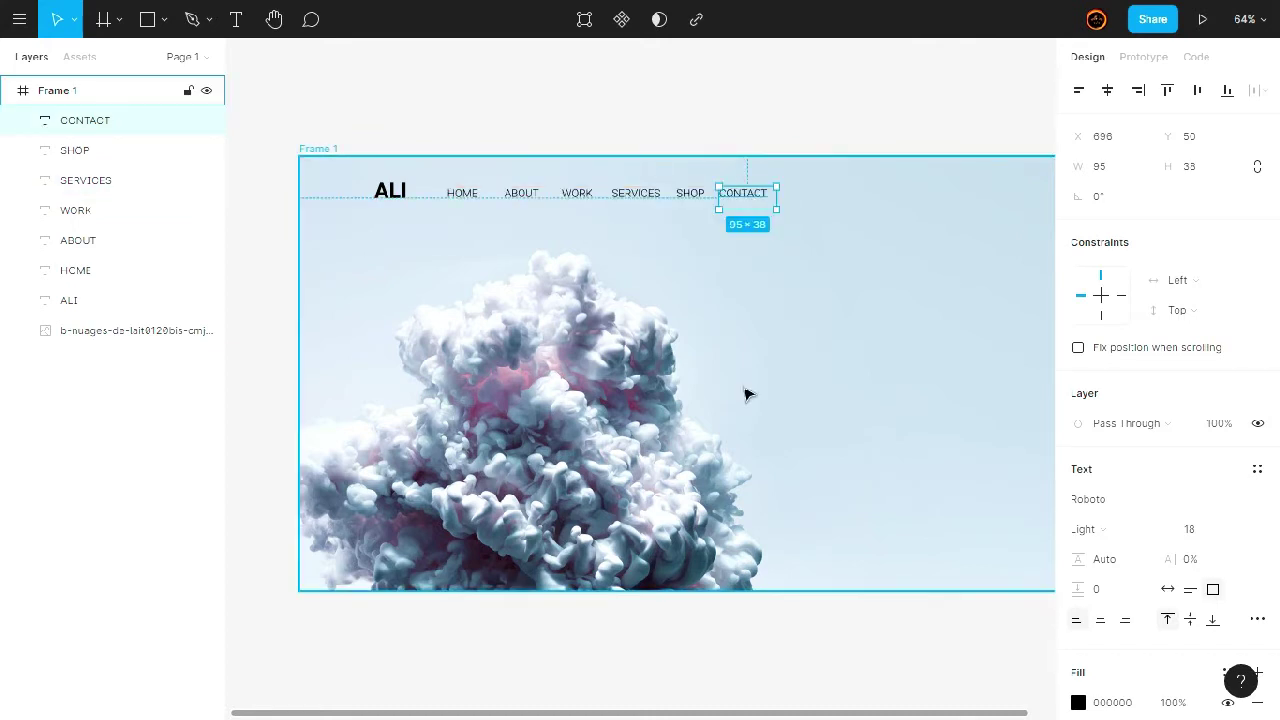
pyautogui.press('Escape')
# Try placing the noun_print_3187831 printer icon, undoing it when it replaced the cloud background.
pyautogui.scroll(-3, 852, 265)
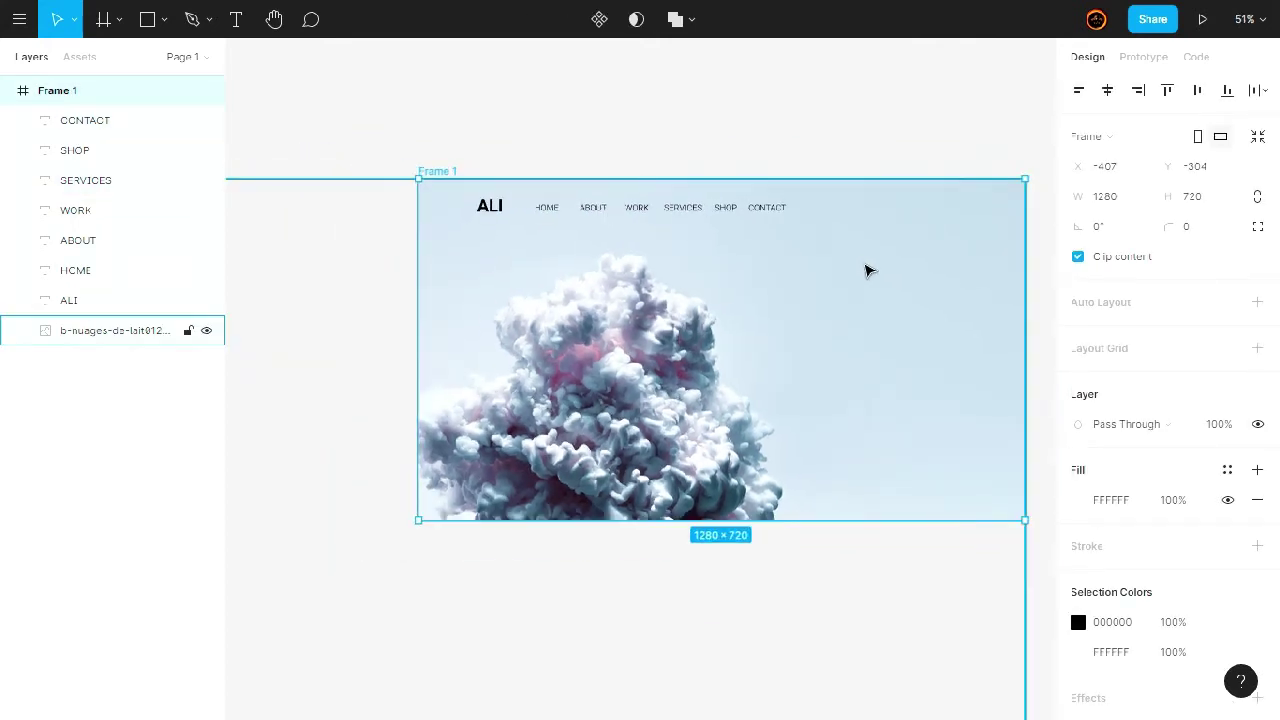
pyautogui.scroll(-1, 822, 276)
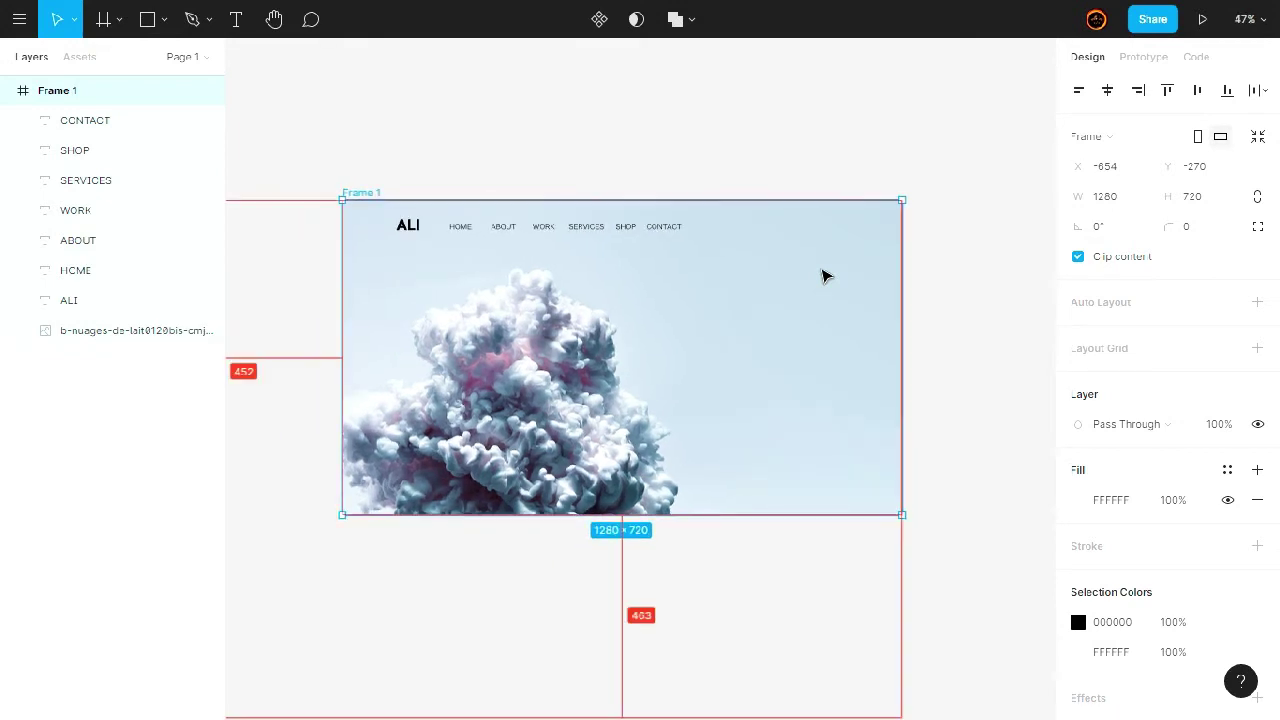
pyautogui.click(164, 19)
pyautogui.click(171, 196)
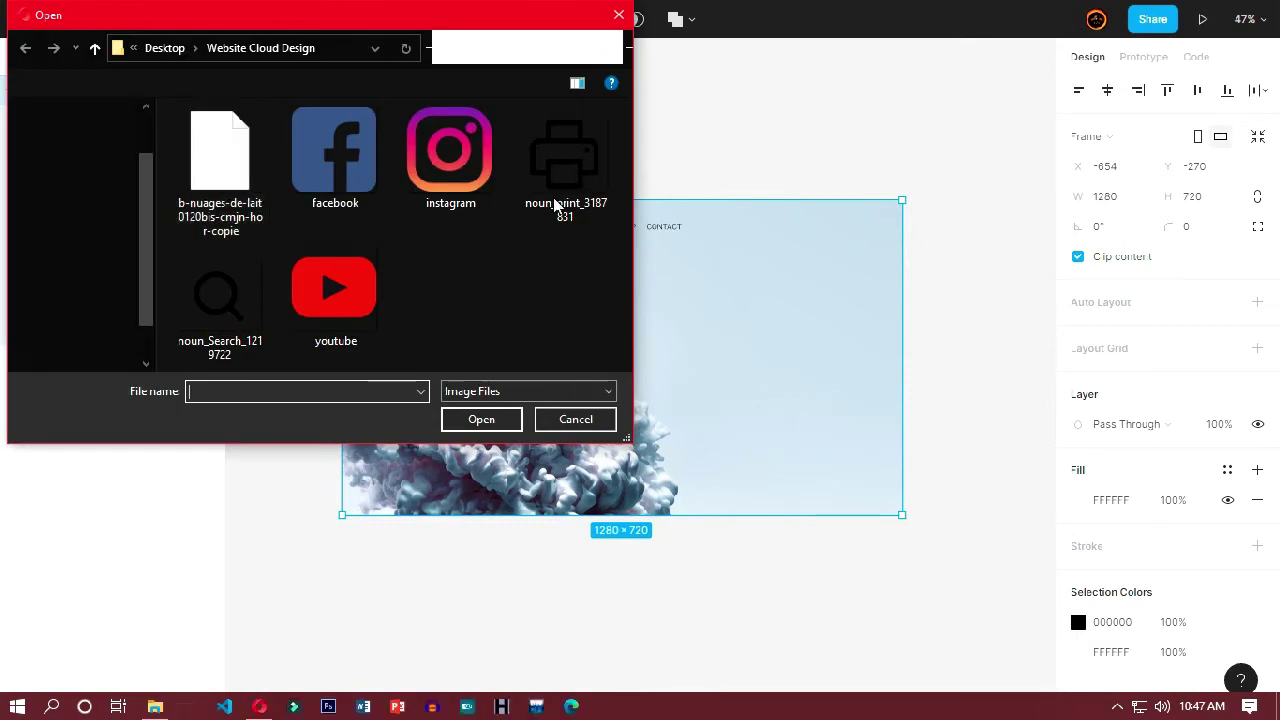
pyautogui.click(572, 200)
pyautogui.doubleClick(572, 200)
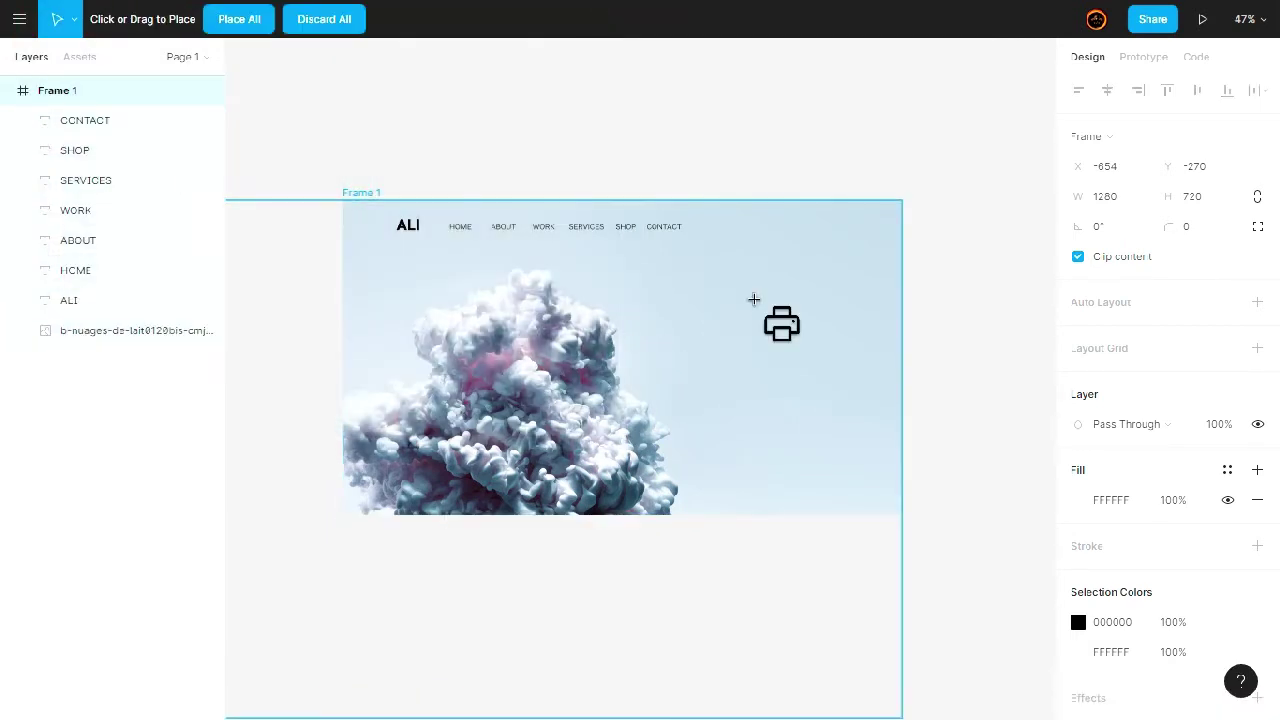
pyautogui.scroll(1, 775, 280)
pyautogui.press('alt')
pyautogui.click(786, 284)
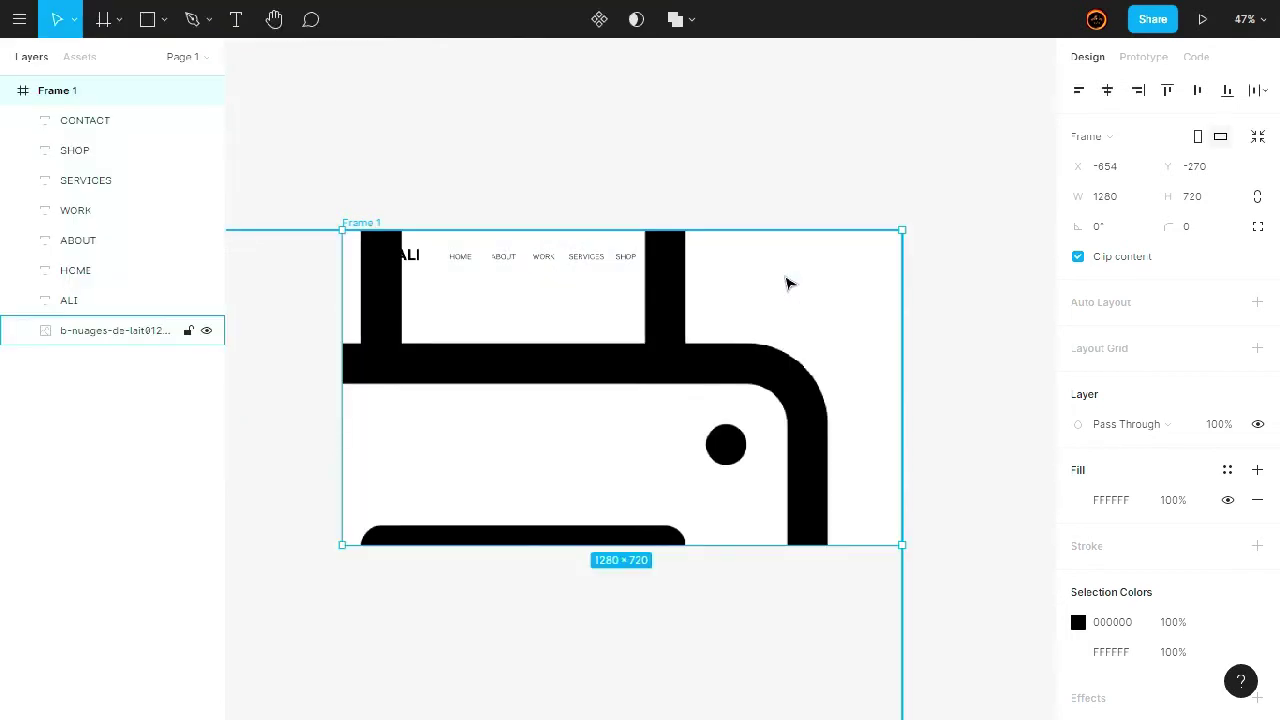
pyautogui.hotkey('ctrl', 'z')
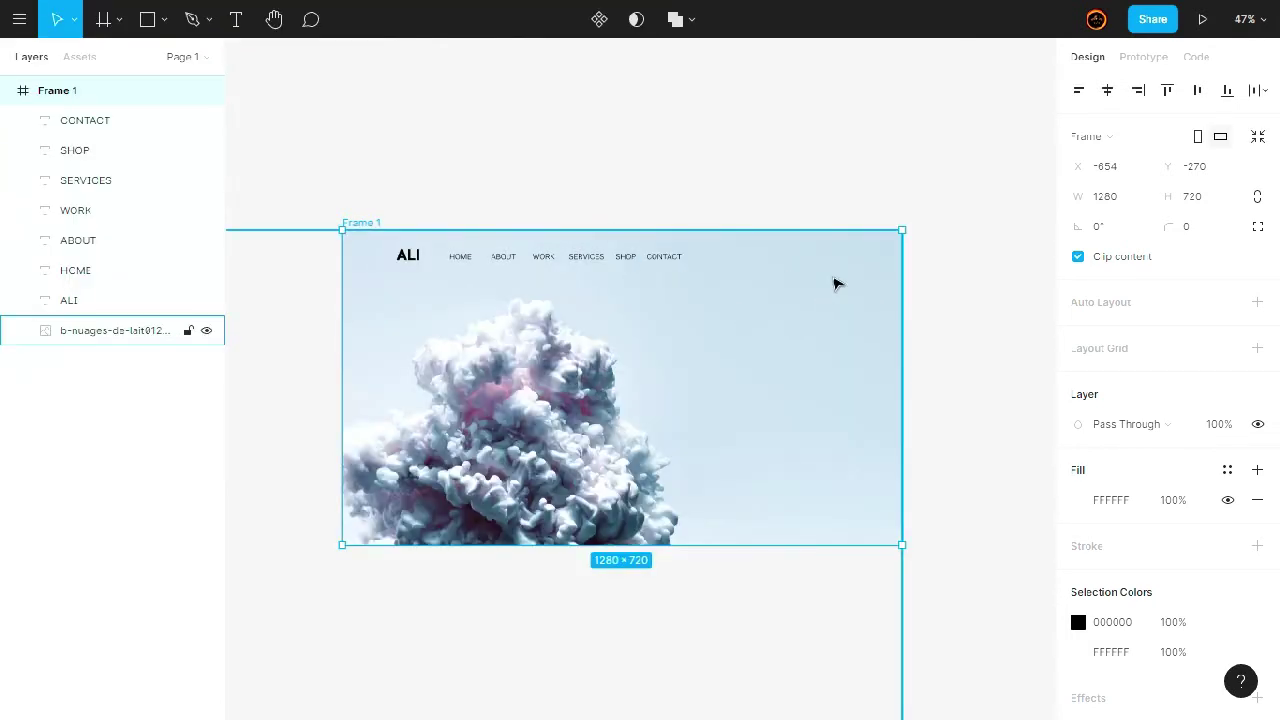
pyautogui.scroll(3, 860, 265)
pyautogui.scroll(2, 860, 265)
# Place the printer icon in the frame's top right, level with the nav links past CONTACT.
pyautogui.click(119, 20)
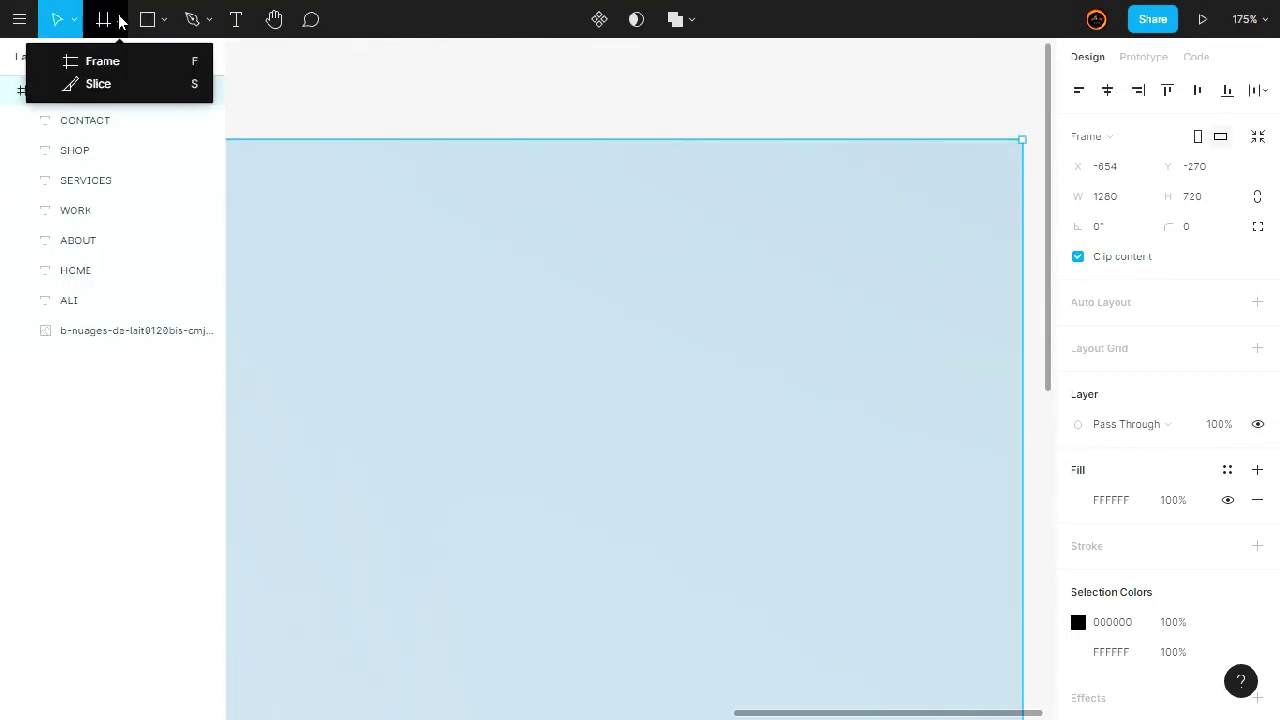
pyautogui.click(163, 20)
pyautogui.click(164, 20)
pyautogui.click(165, 198)
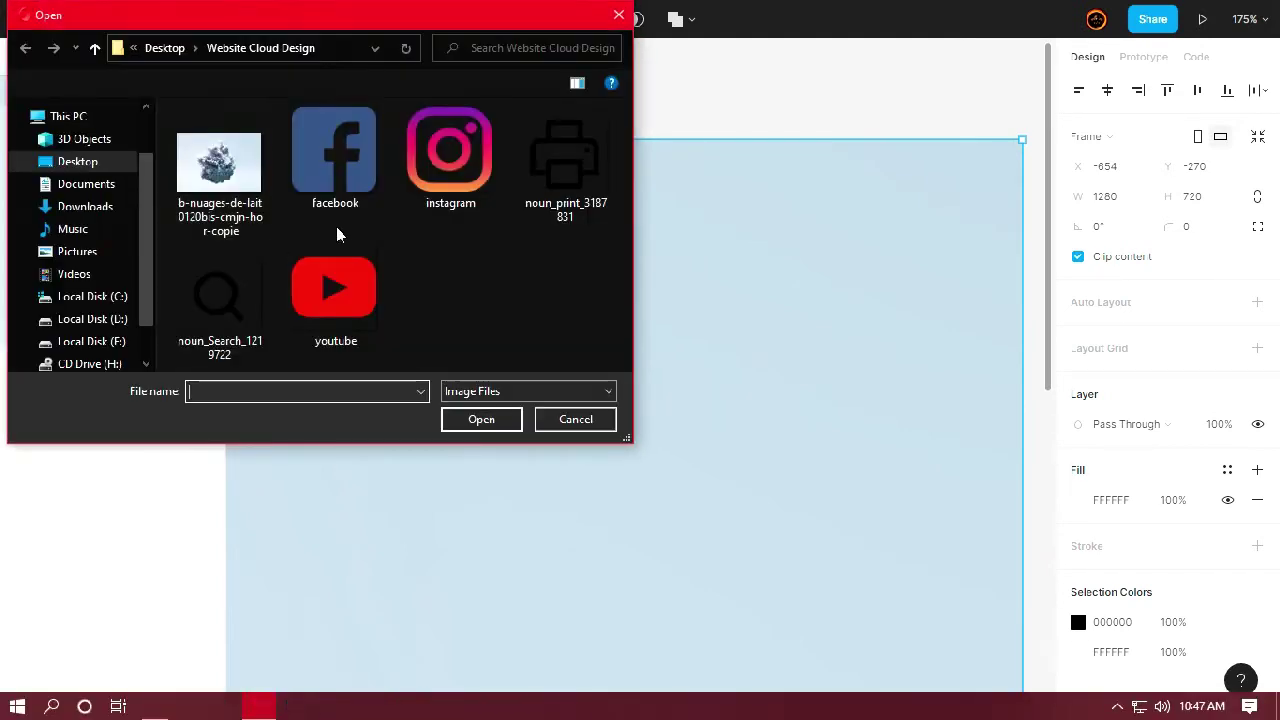
pyautogui.click(566, 160)
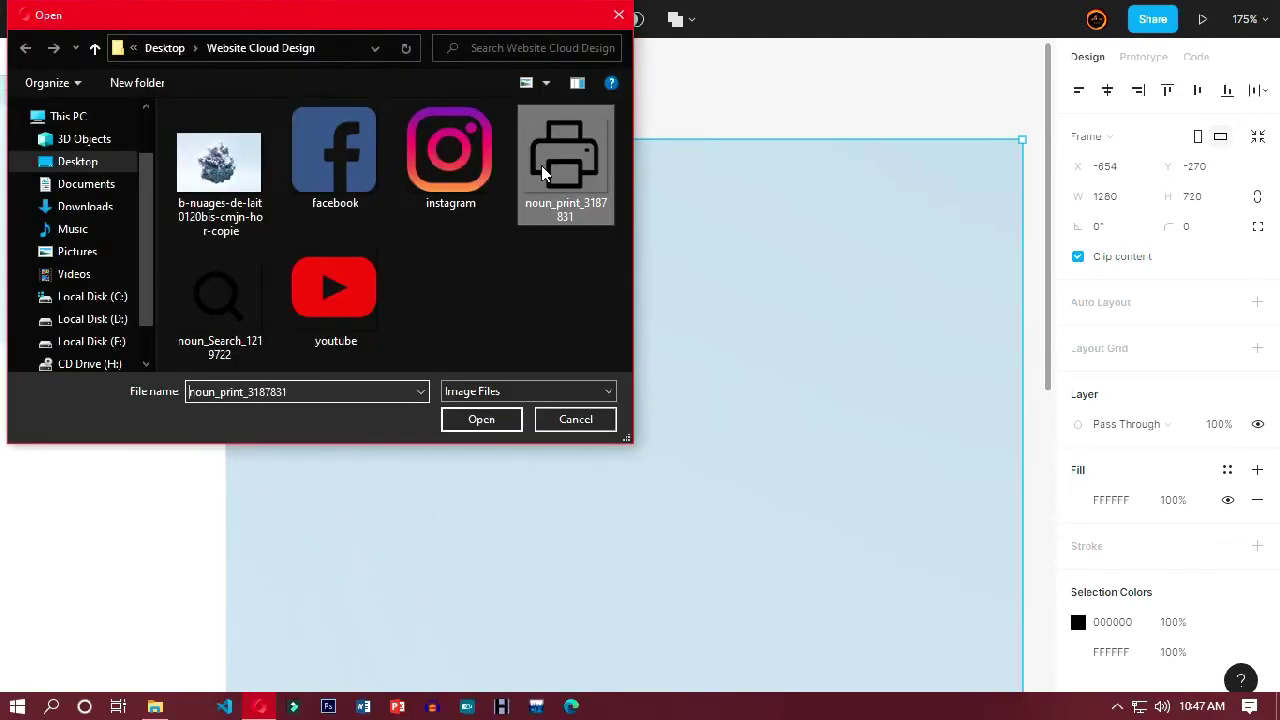
pyautogui.click(505, 418)
pyautogui.click(667, 238)
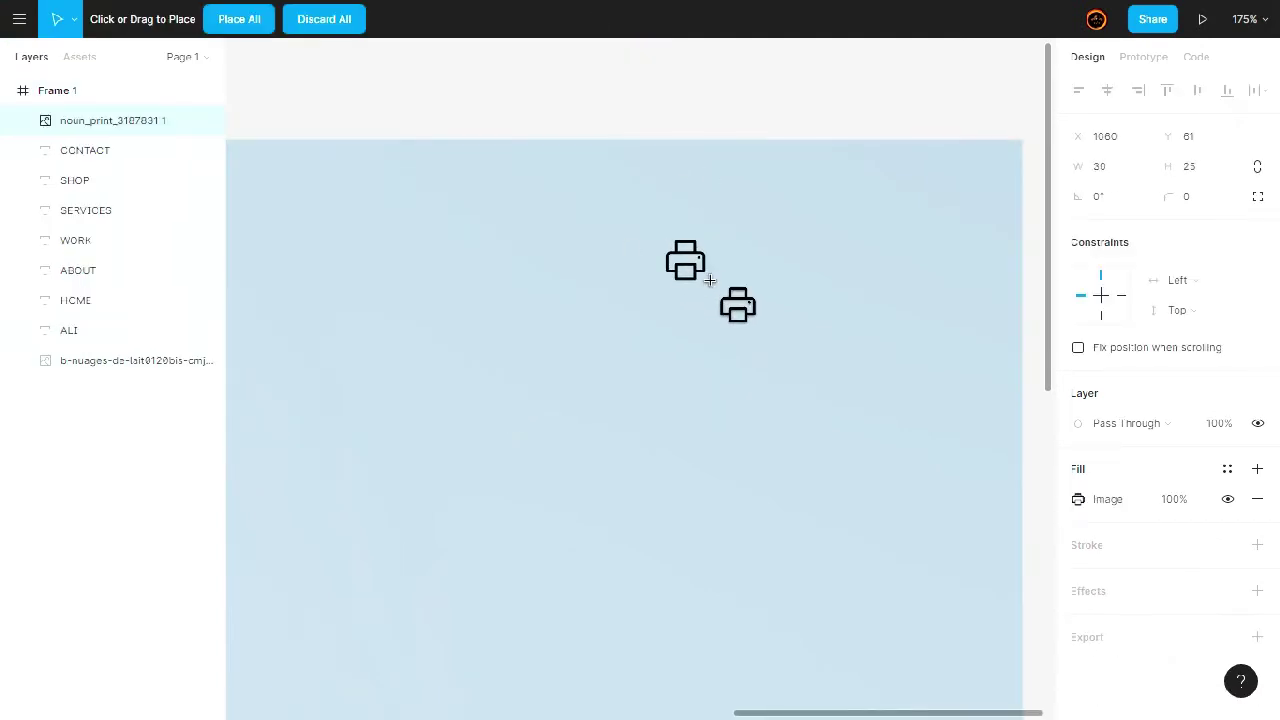
pyautogui.press('Escape')
pyautogui.scroll(-3, 723, 297)
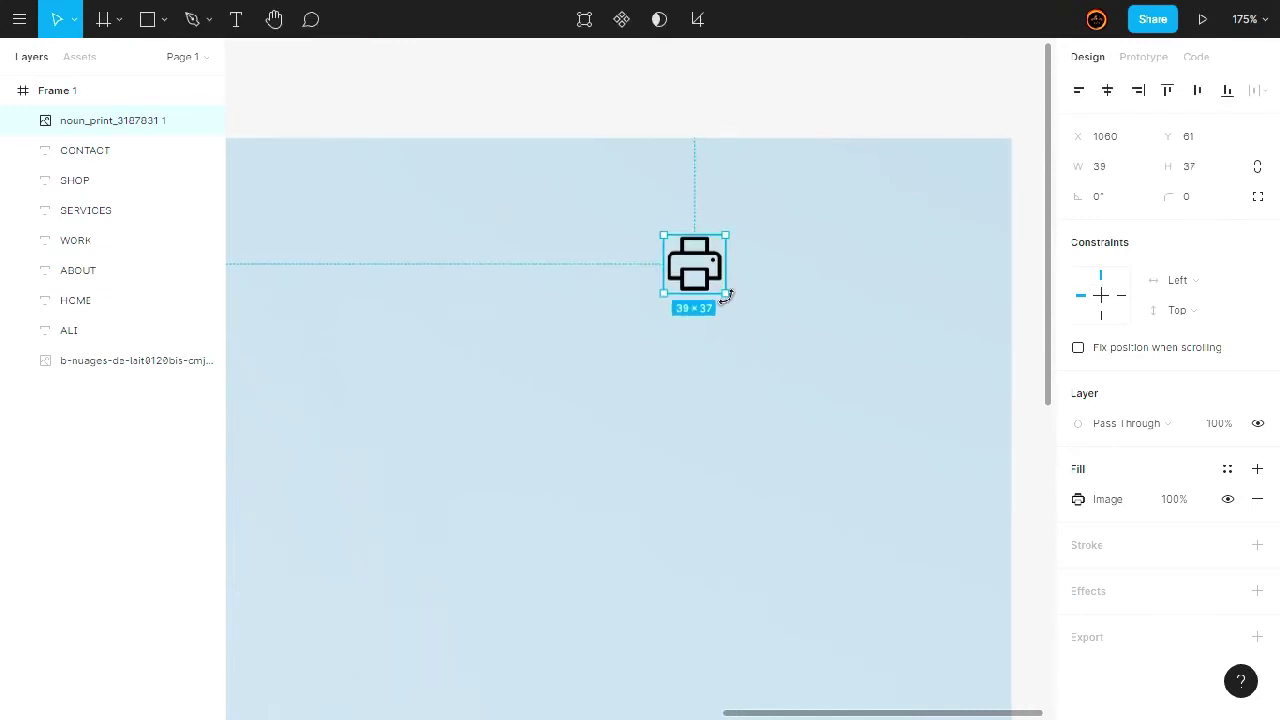
pyautogui.scroll(-3, 726, 296)
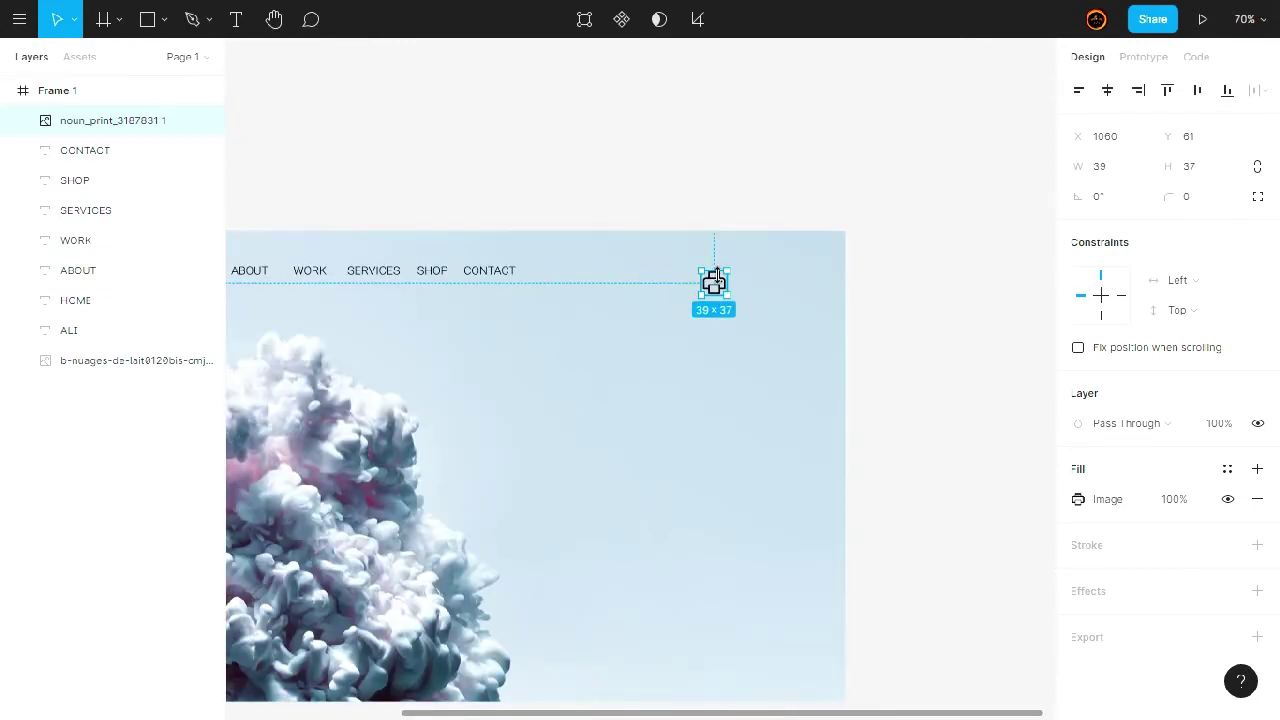
pyautogui.moveTo(716, 286); pyautogui.dragTo(718, 273)
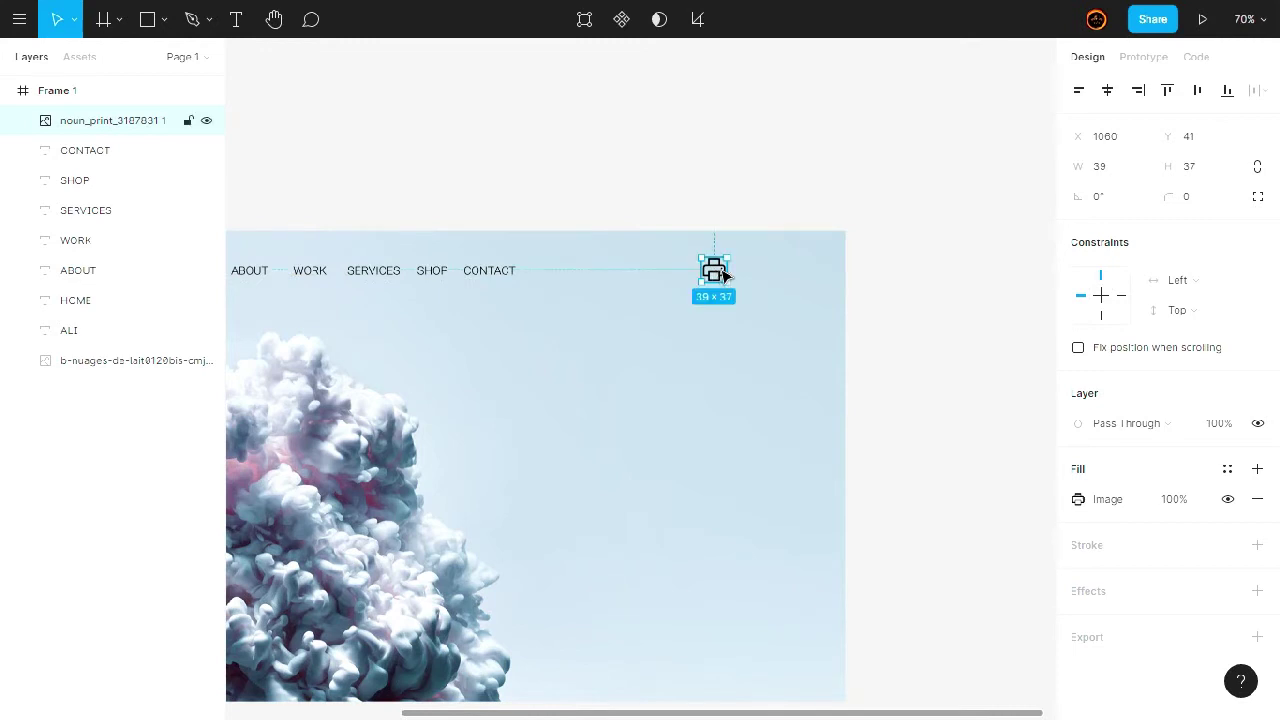
pyautogui.click(180, 90)
# Place the search icon image beside the printer icon in the nav row.
pyautogui.click(163, 19)
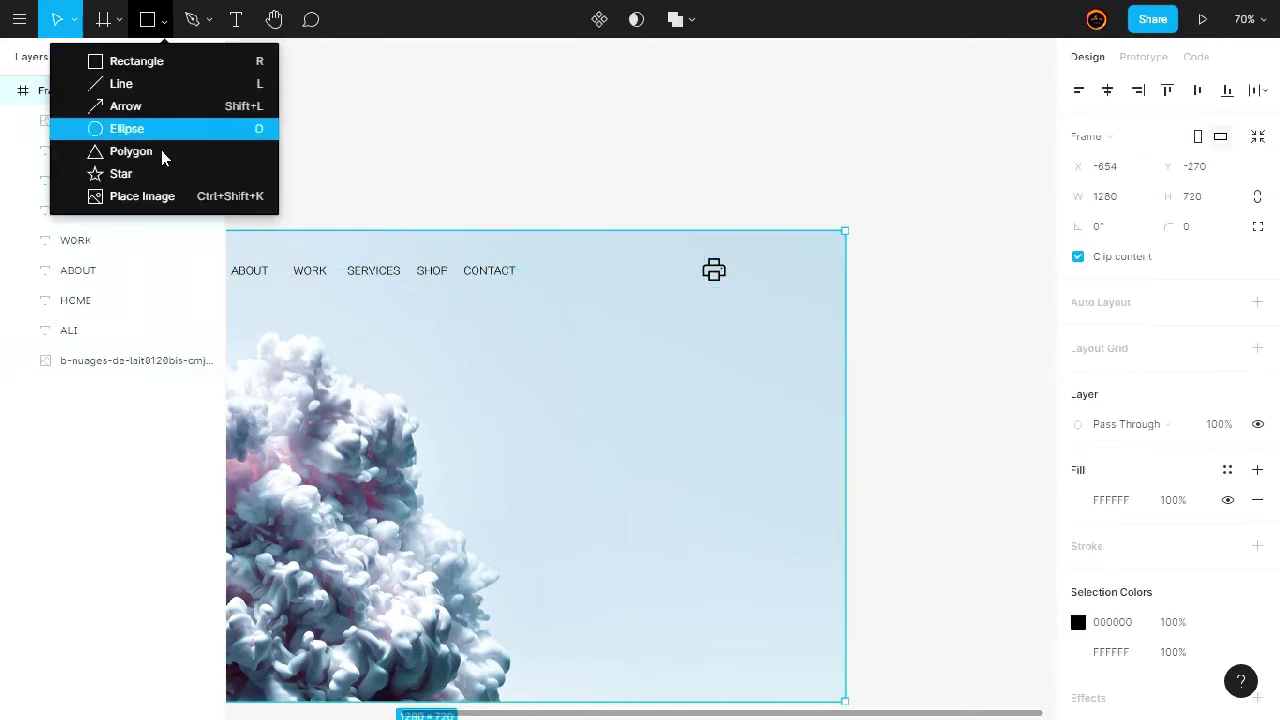
pyautogui.click(175, 195)
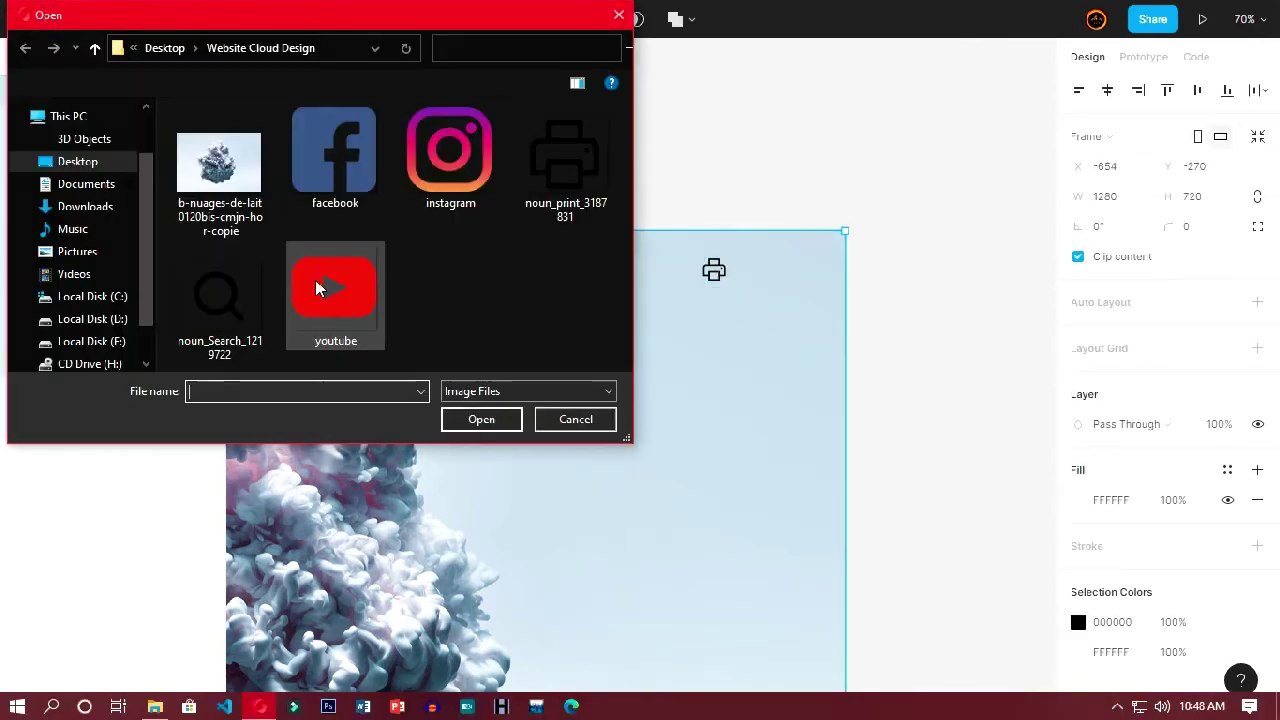
pyautogui.click(224, 303)
pyautogui.click(484, 424)
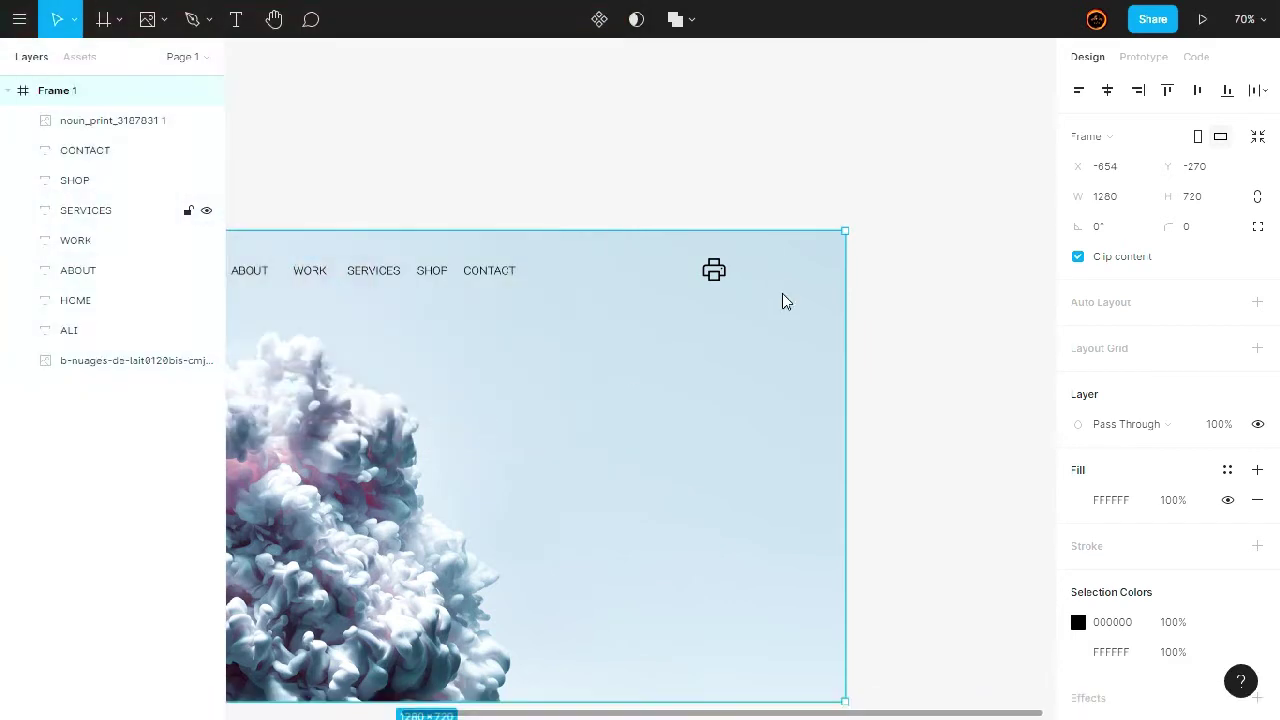
pyautogui.click(774, 277)
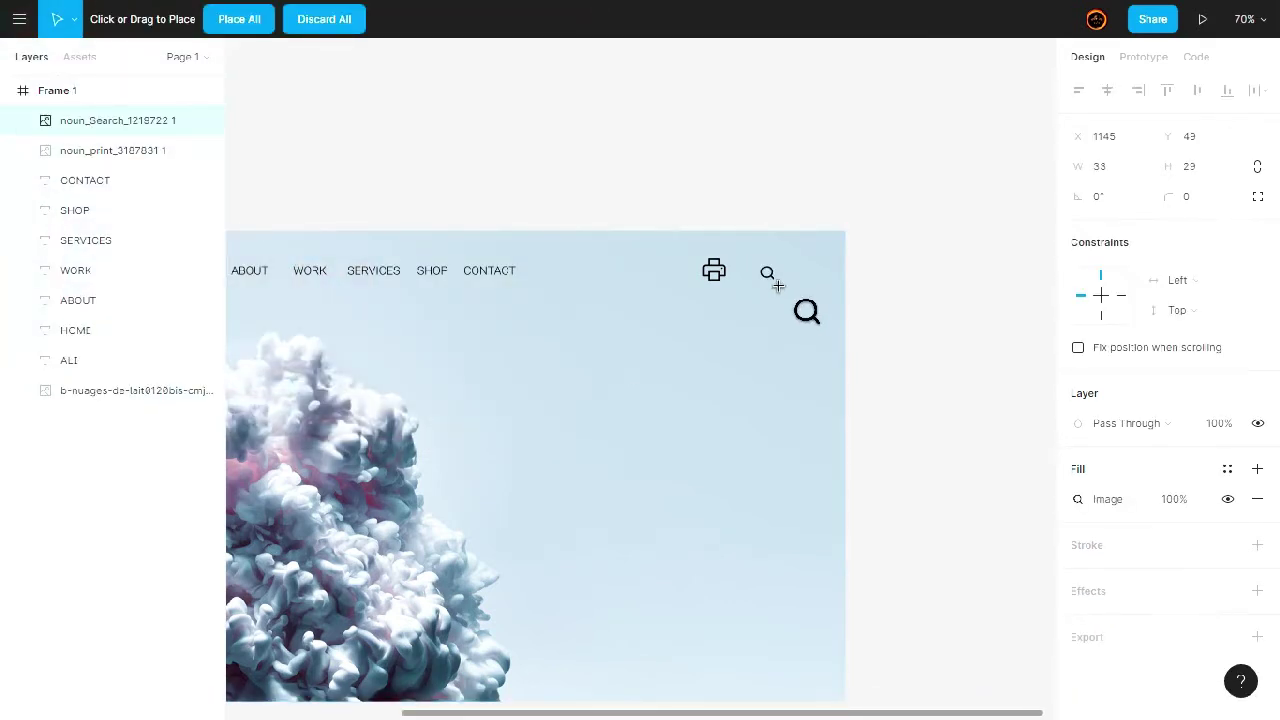
pyautogui.moveTo(778, 283); pyautogui.dragTo(780, 271)
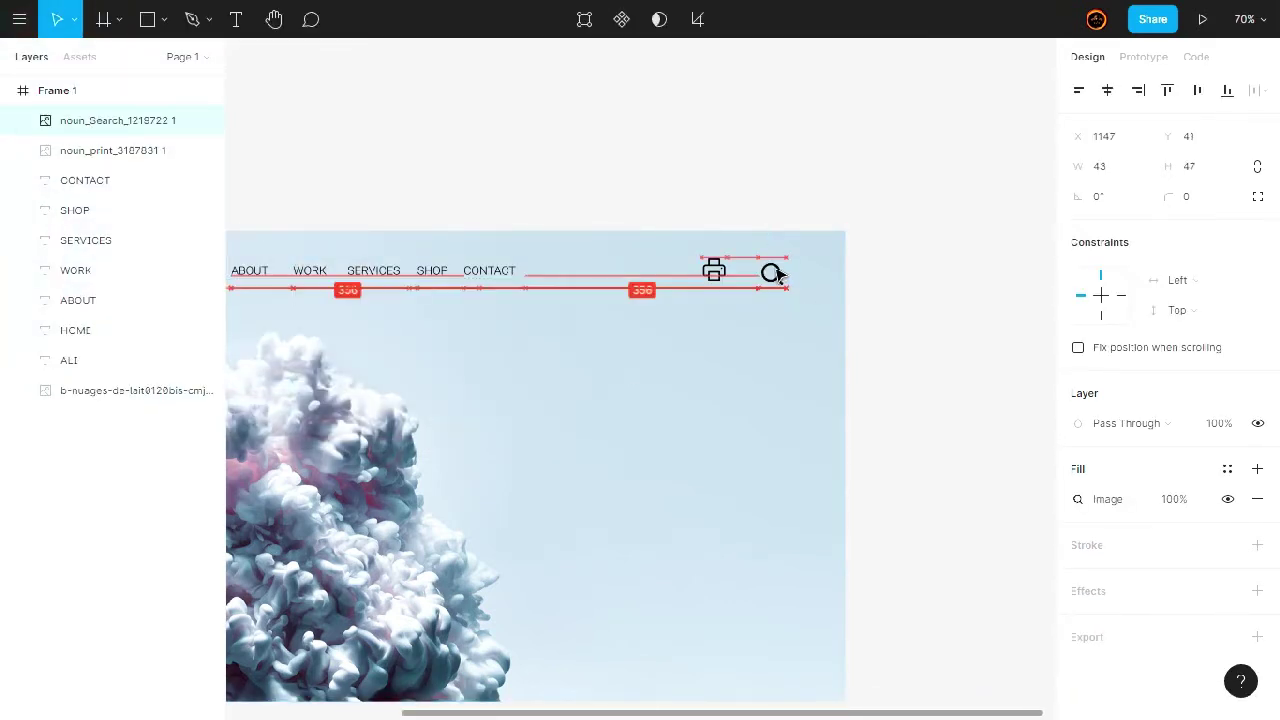
# Resize the search icon to W 39, H 37 and nudge it into line.
pyautogui.click(815, 323)
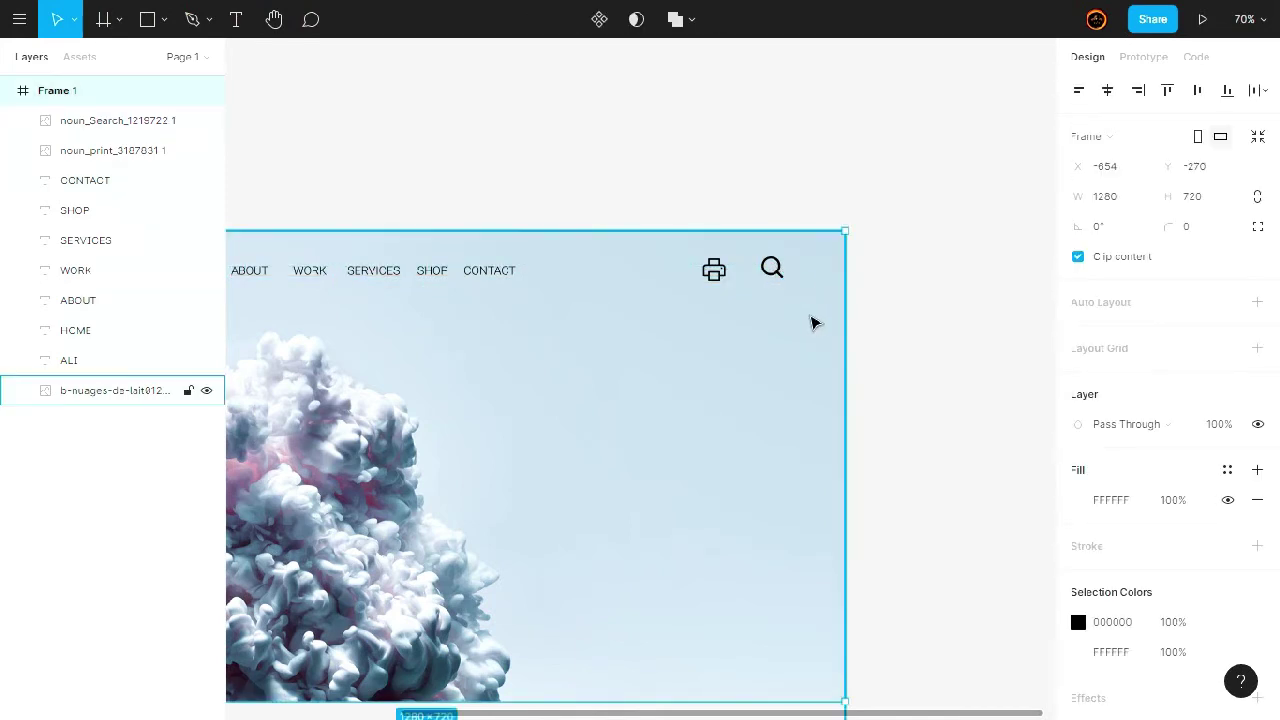
pyautogui.click(716, 271)
pyautogui.hotkey('shift', 'Tab')
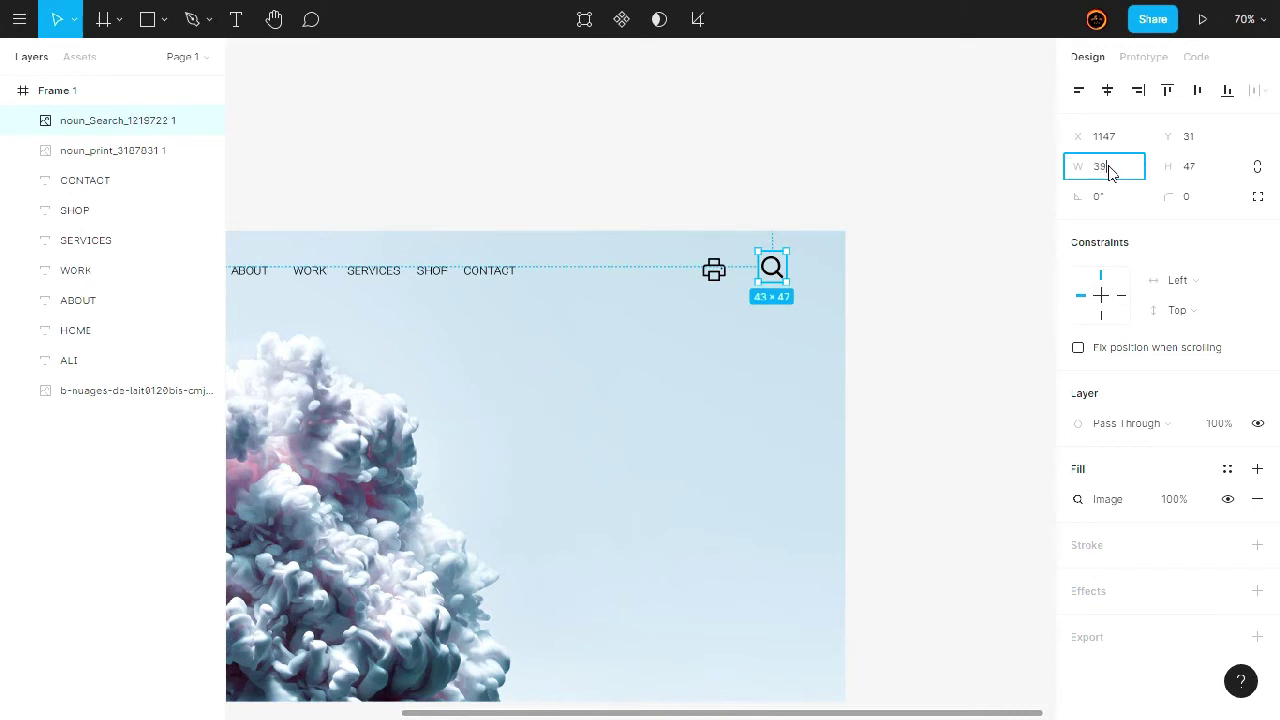
pyautogui.click(1196, 174)
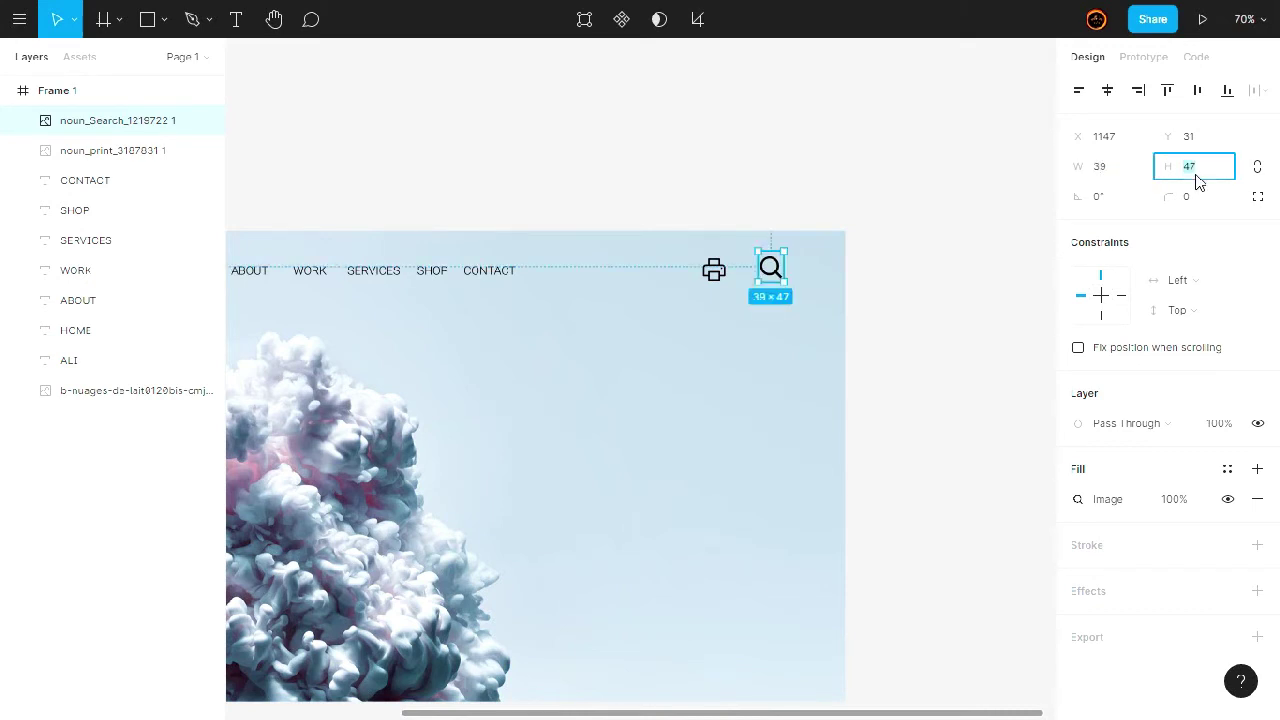
pyautogui.write('37')
pyautogui.press('Return')
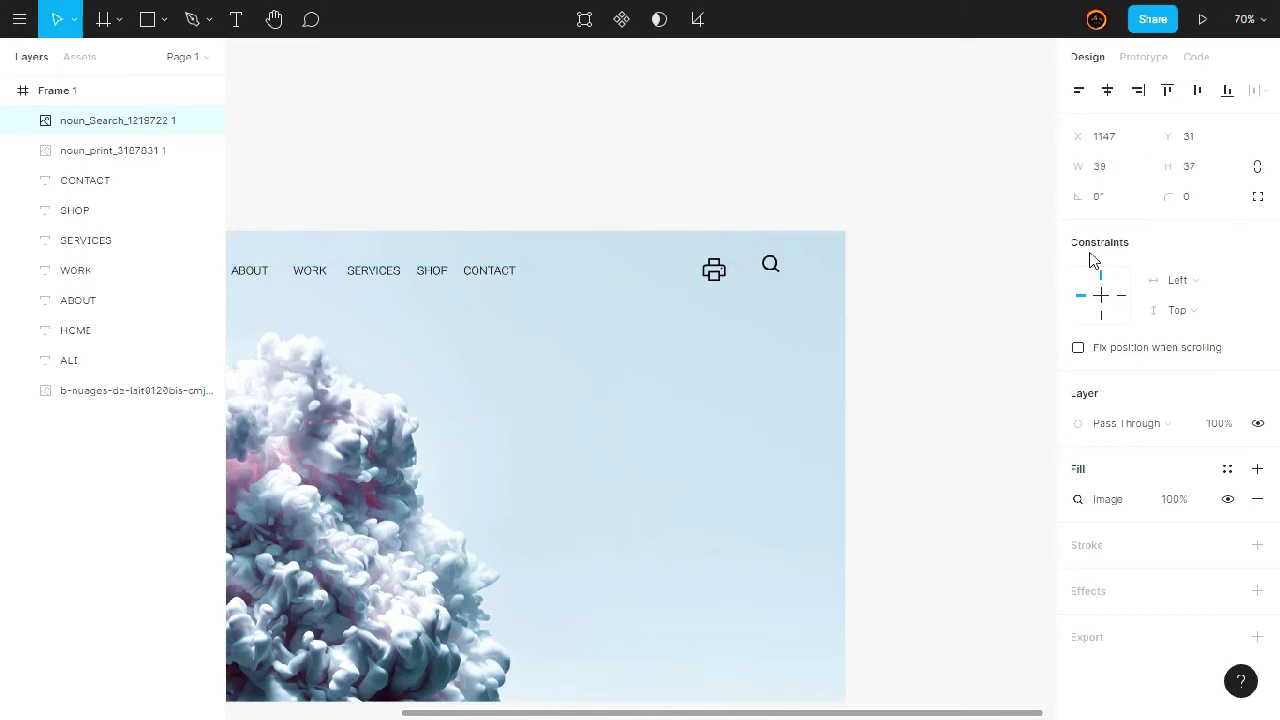
pyautogui.moveTo(771, 277); pyautogui.dragTo(777, 284)
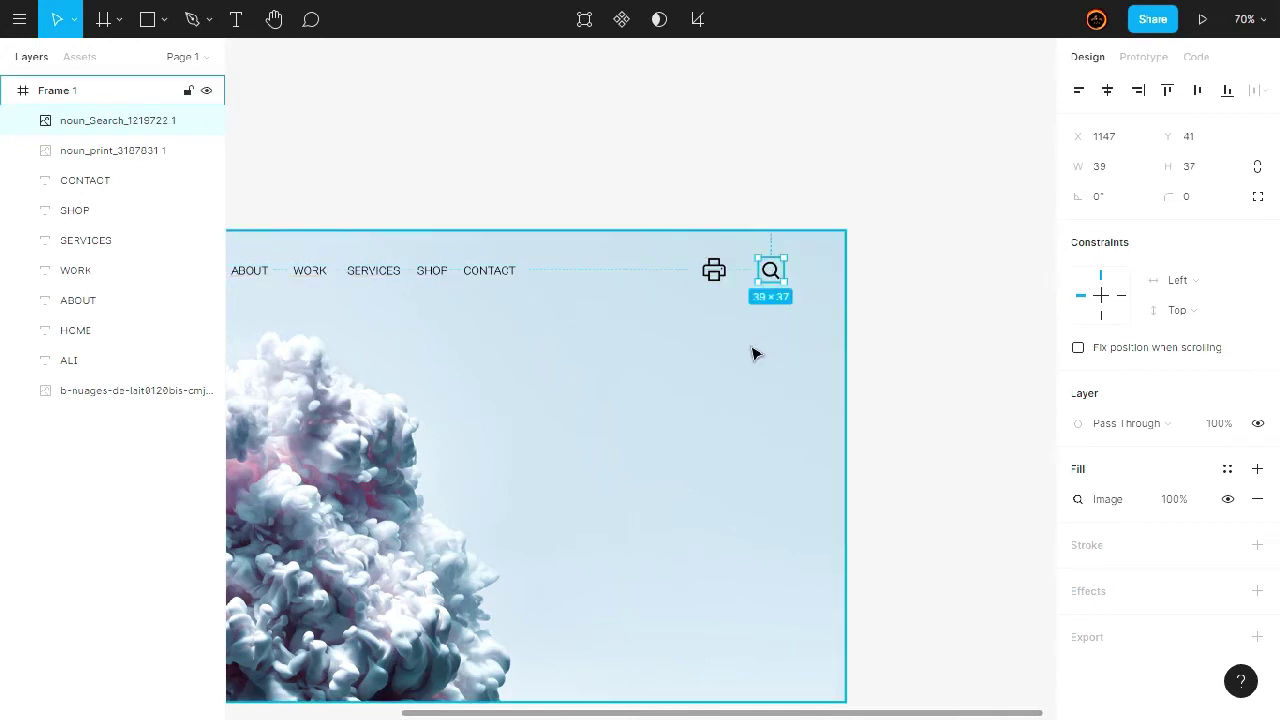
# Move the printer and search icons together at the right end of the nav.
pyautogui.scroll(-3, 751, 351)
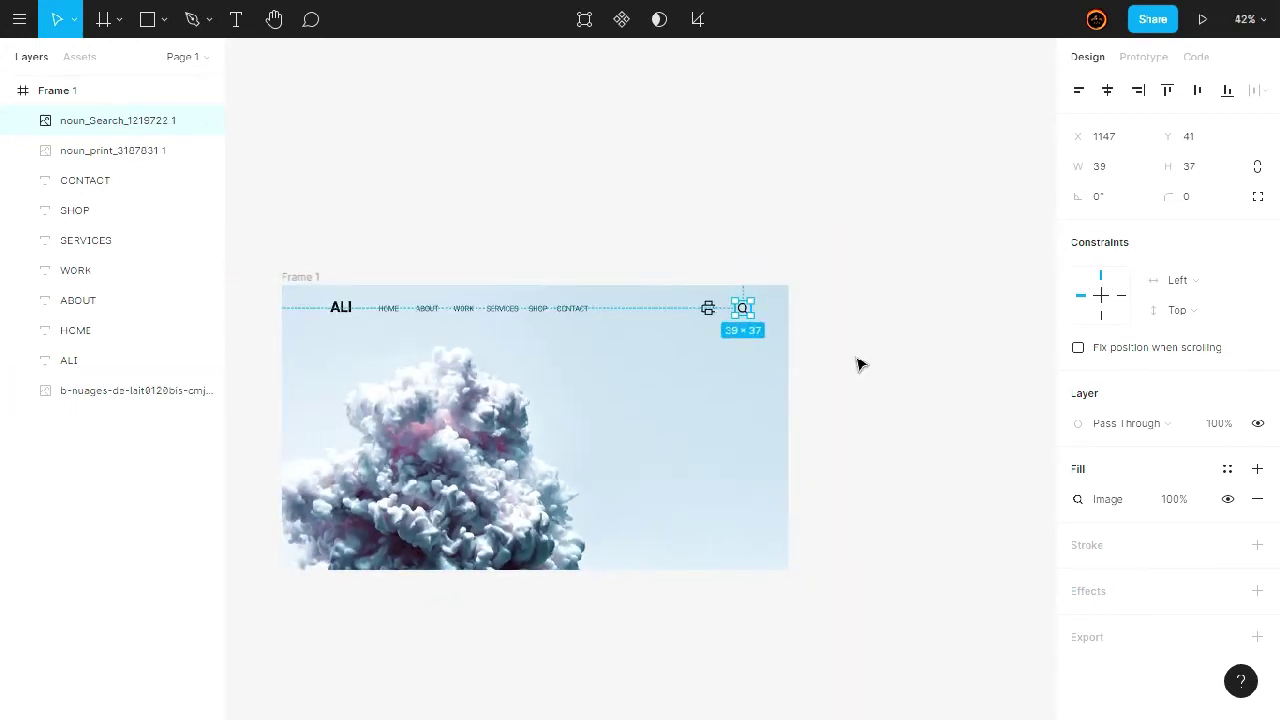
pyautogui.scroll(5, 731, 345)
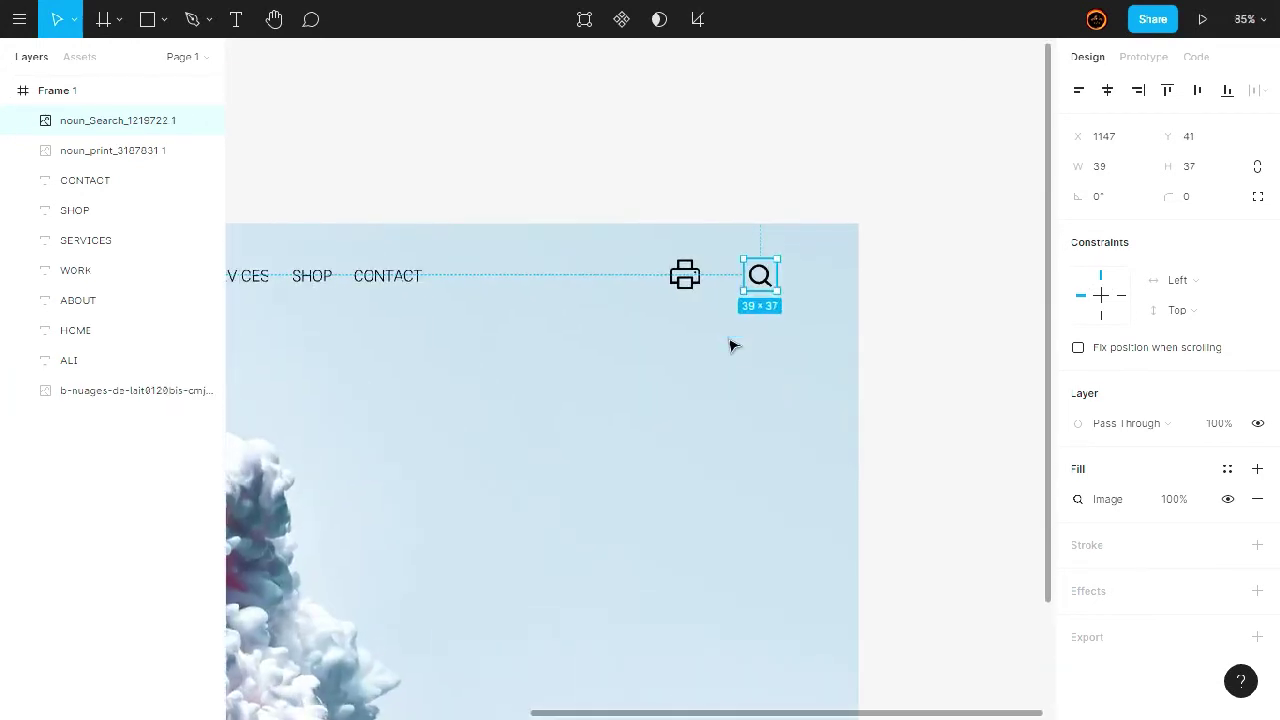
pyautogui.doubleClick(684, 273)
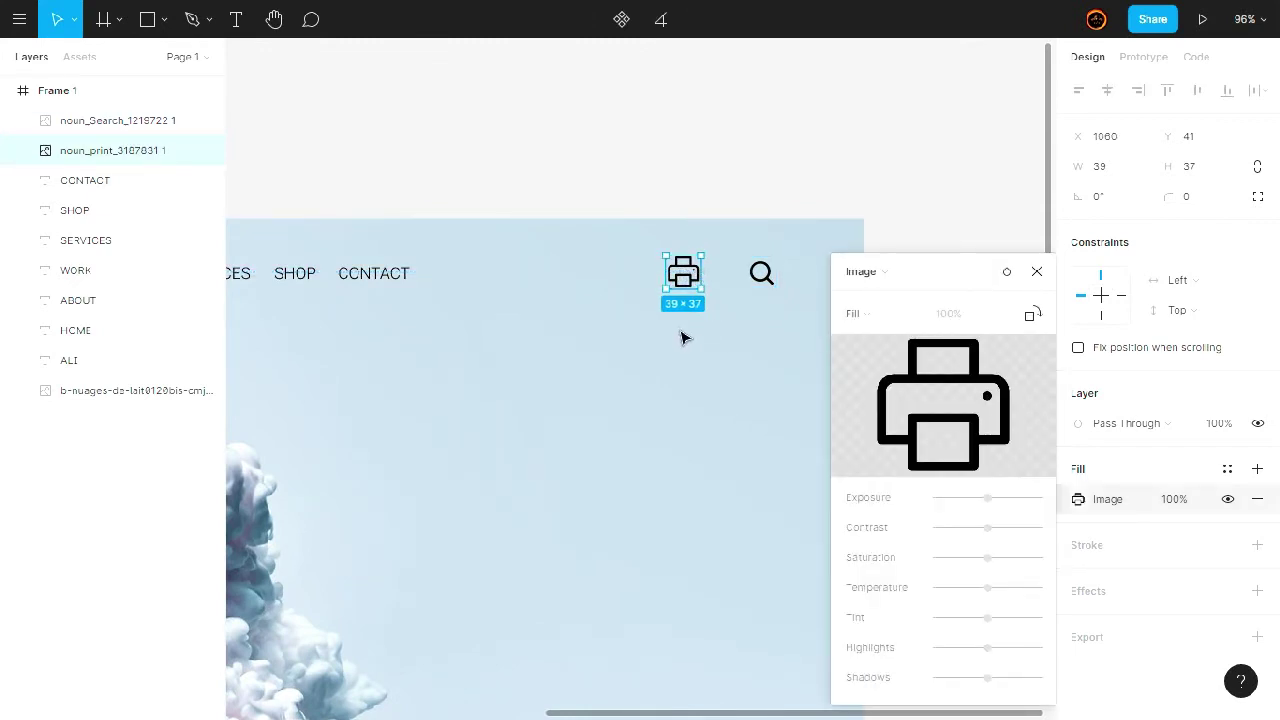
pyautogui.click(1036, 273)
pyautogui.moveTo(683, 274); pyautogui.dragTo(716, 279)
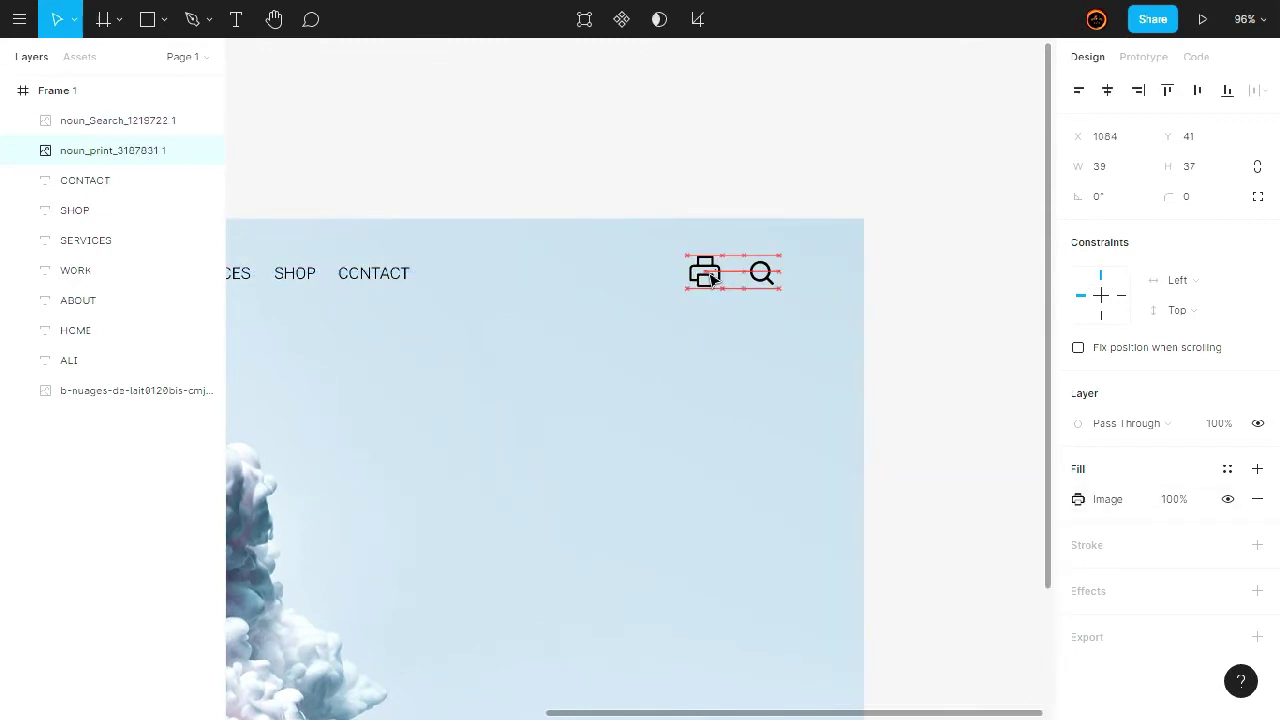
pyautogui.click(760, 273)
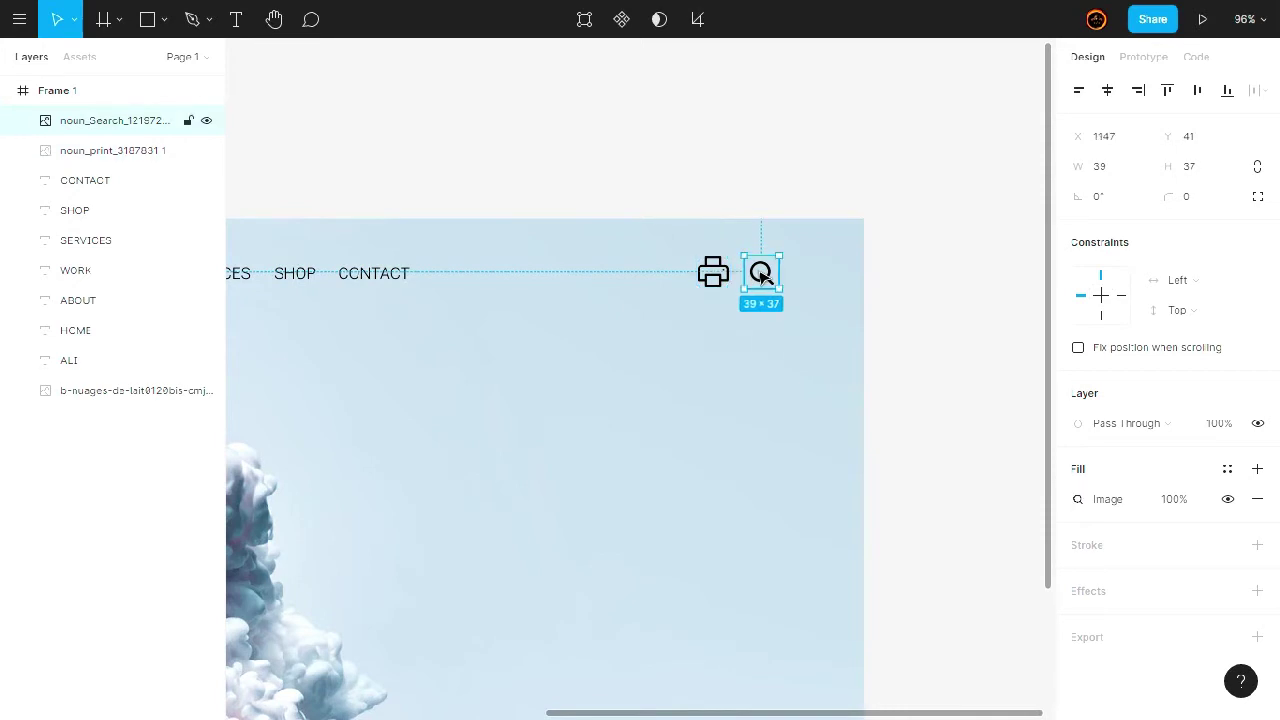
pyautogui.doubleClick(760, 273)
pyautogui.click(1036, 272)
pyautogui.moveTo(764, 276); pyautogui.dragTo(781, 278)
pyautogui.press('Escape')
pyautogui.scroll(-2, 748, 423)
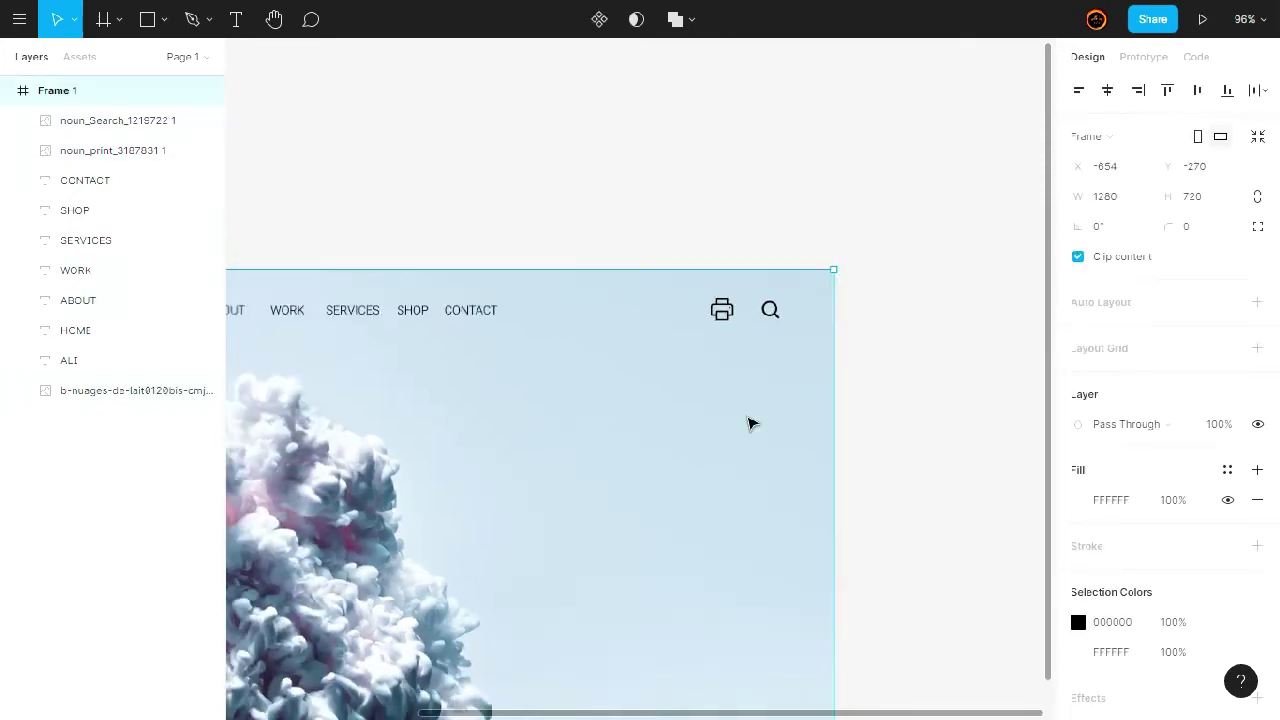
pyautogui.scroll(-4, 748, 423)
# Adjust the cloud image's contrast, shadows and saturation sliders for a punchier background.
pyautogui.click(517, 503)
pyautogui.doubleClick(517, 503)
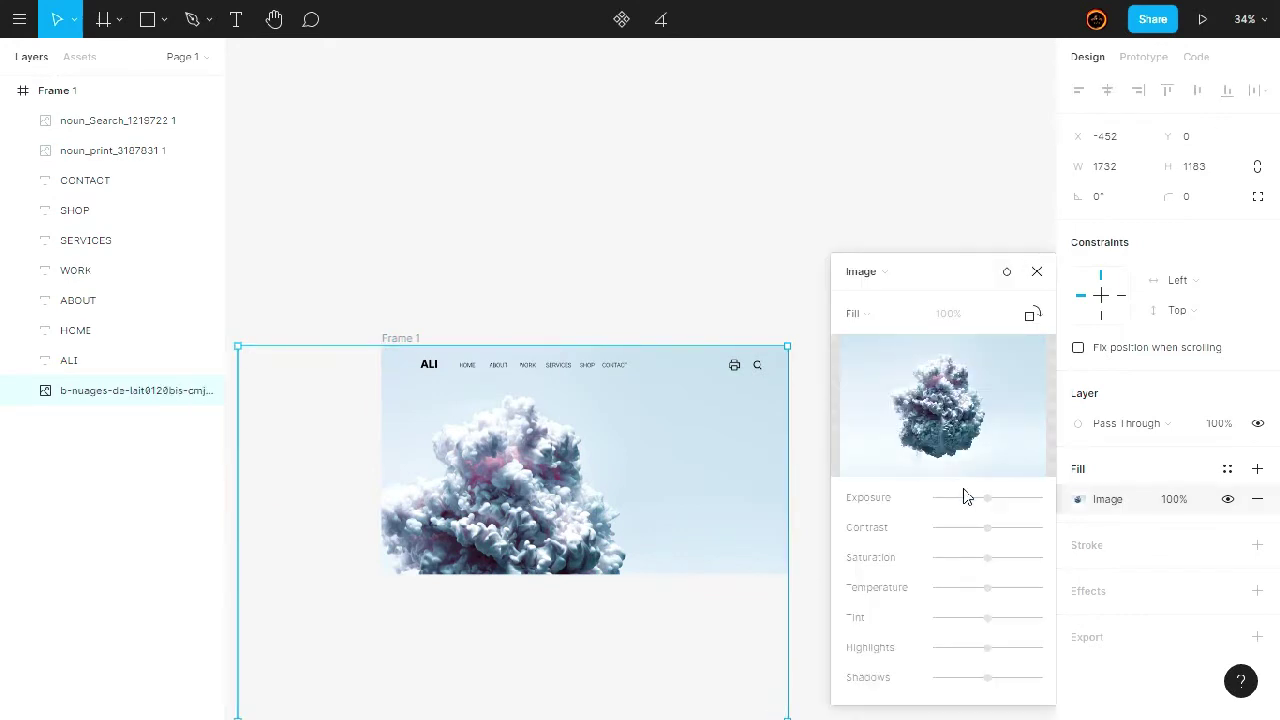
pyautogui.moveTo(995, 505)
pyautogui.mouseDown()
pyautogui.moveTo(1006, 500)
pyautogui.moveTo(985, 507)
pyautogui.moveTo(1028, 528)
pyautogui.mouseUp()
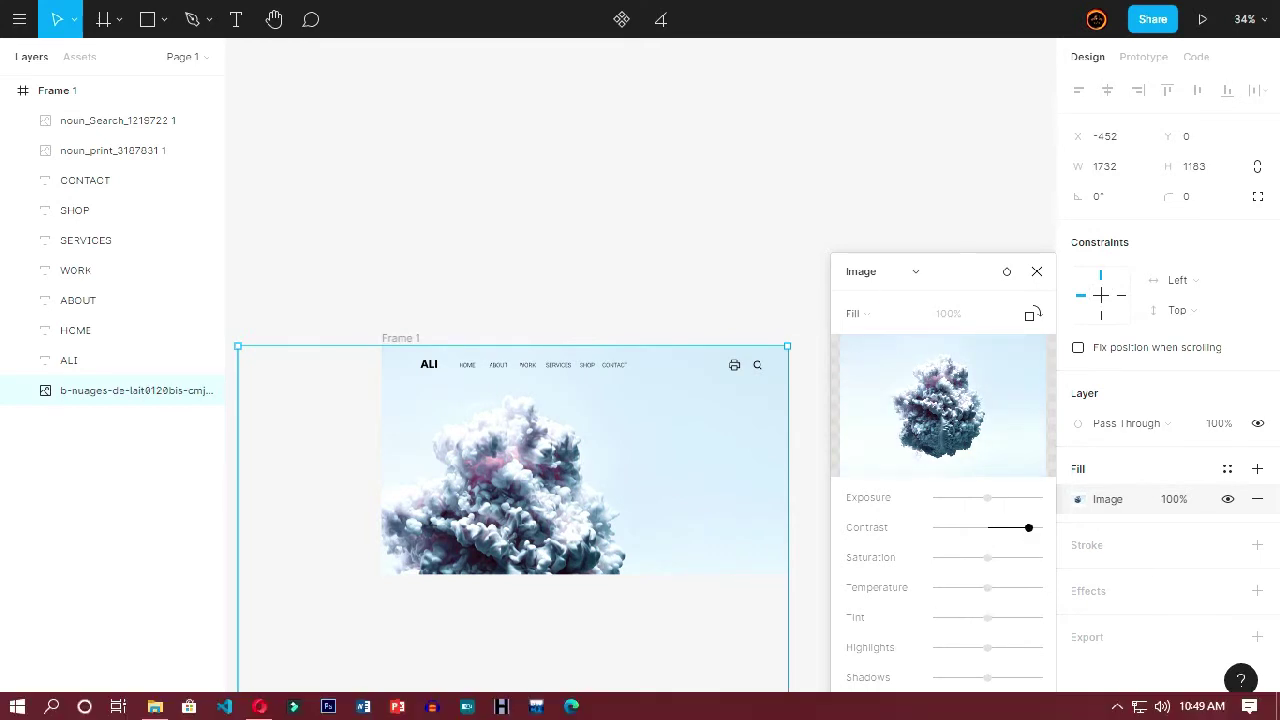
pyautogui.moveTo(989, 683)
pyautogui.mouseDown()
pyautogui.moveTo(1034, 686)
pyautogui.moveTo(930, 690)
pyautogui.mouseUp()
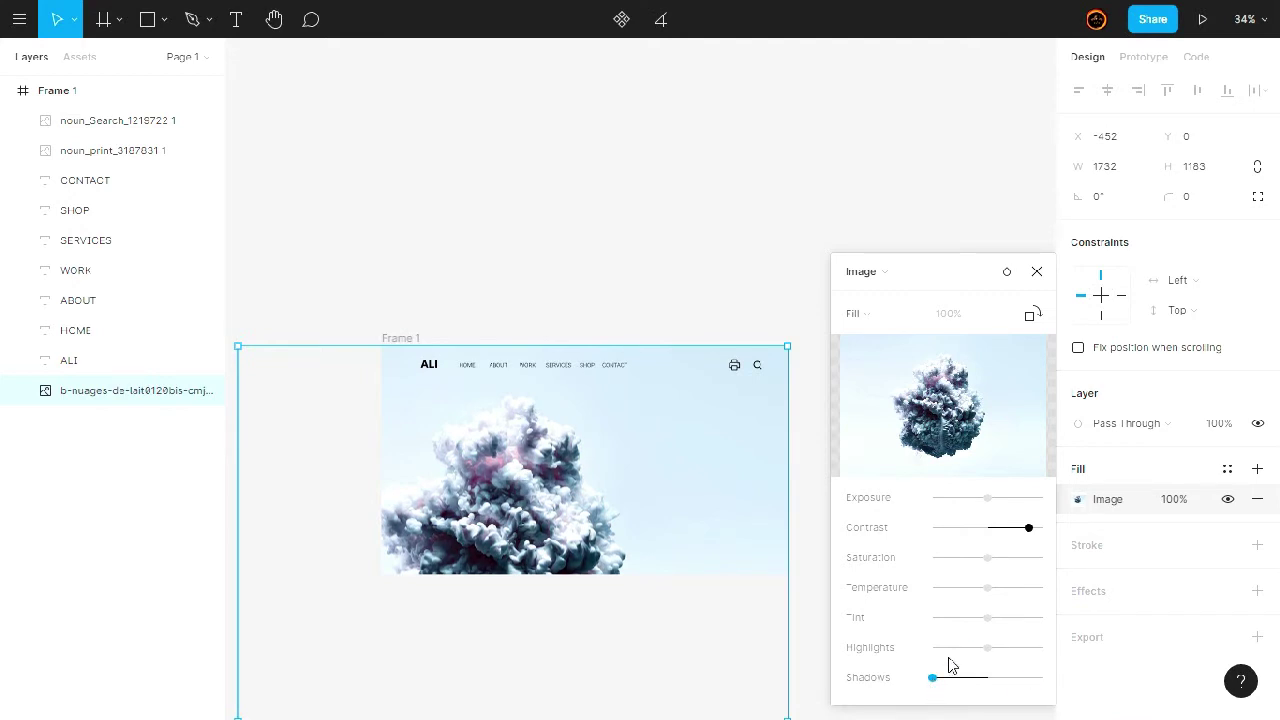
pyautogui.moveTo(988, 557); pyautogui.dragTo(1001, 557)
pyautogui.click(1035, 274)
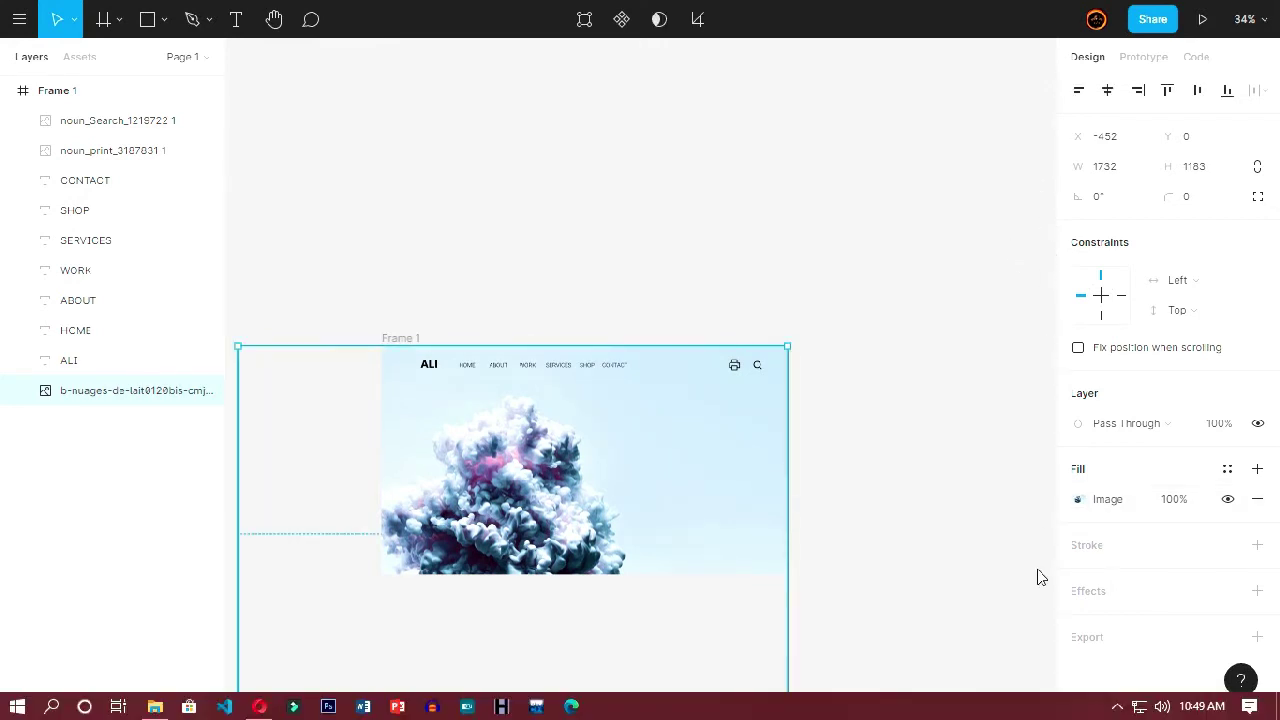
pyautogui.scroll(2, 490, 470)
pyautogui.scroll(2, 490, 470)
pyautogui.scroll(2, 490, 470)
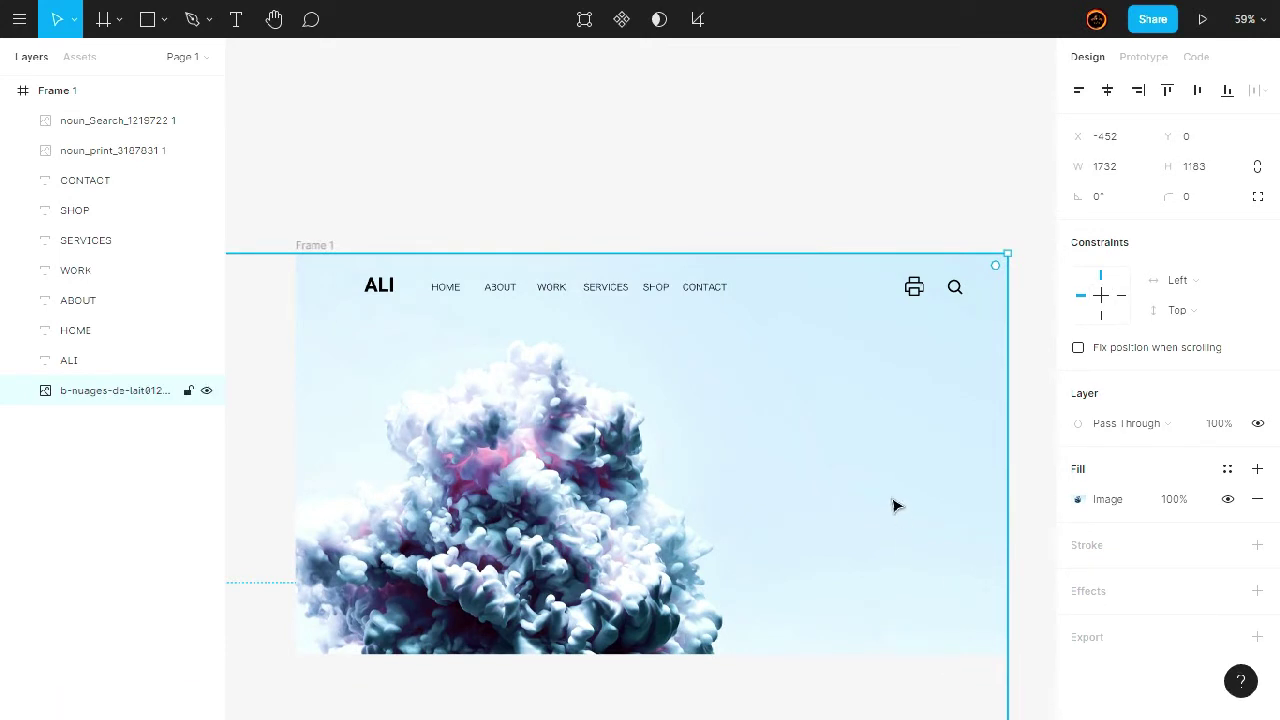
# Add a 'Creative Design' text box right of the cloud in Federo at size 72.
pyautogui.click(236, 19)
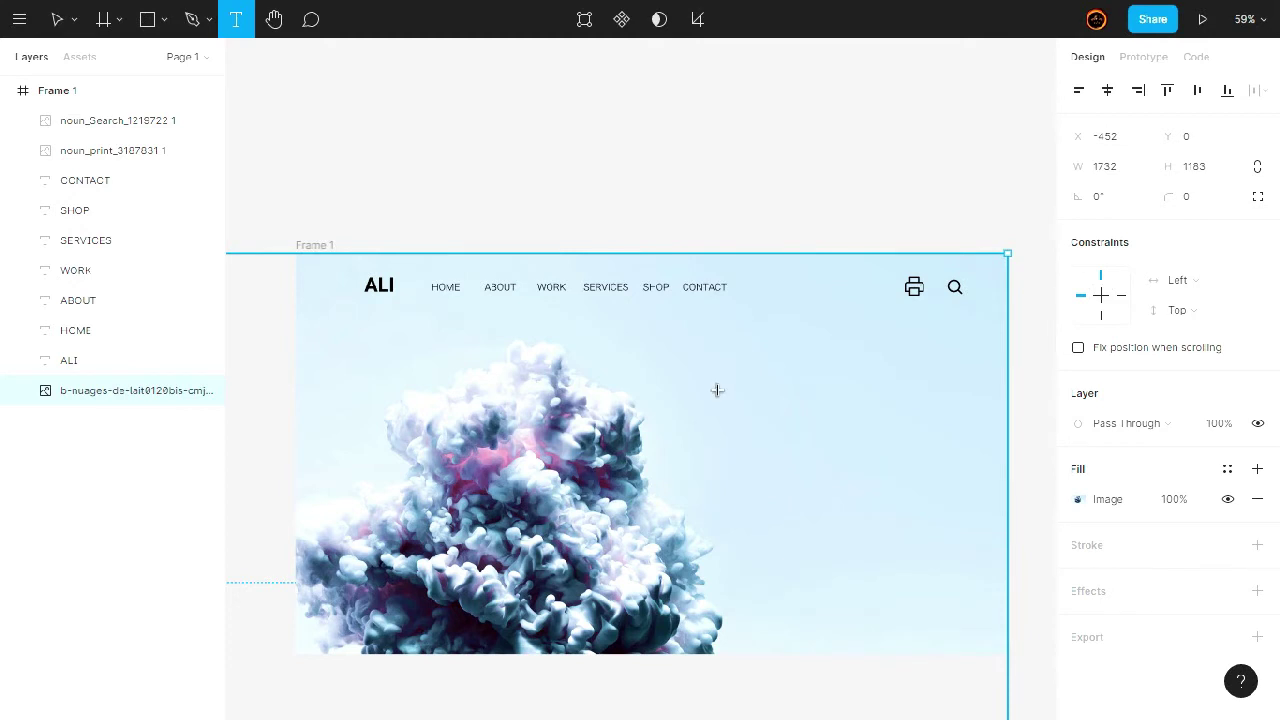
pyautogui.moveTo(716, 389); pyautogui.dragTo(999, 577)
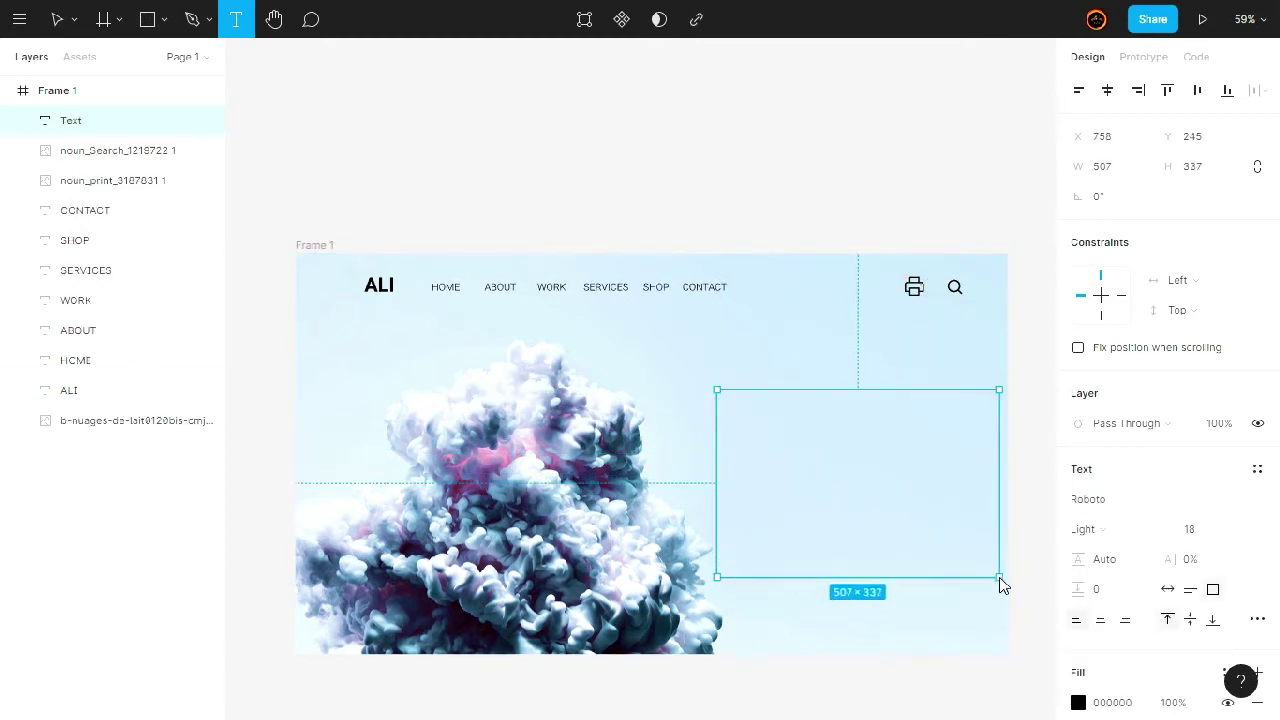
pyautogui.click(1260, 505)
pyautogui.scroll(15, 1122, 505)
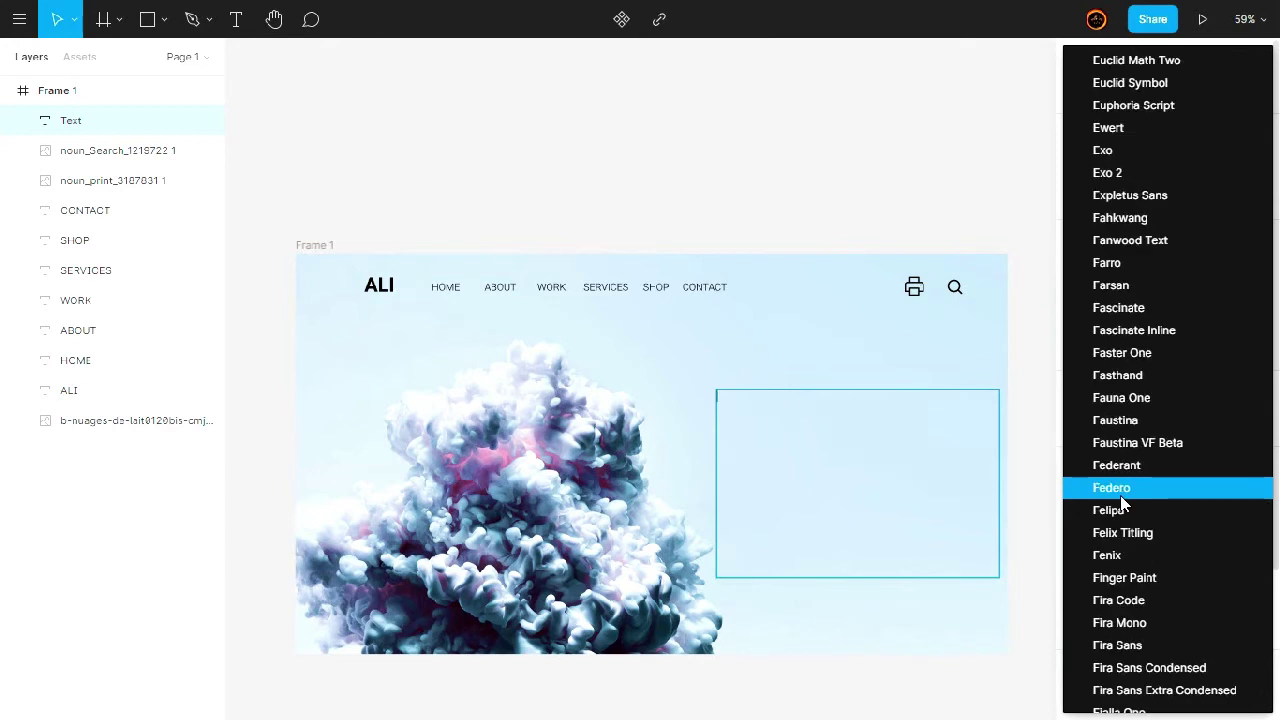
pyautogui.click(1112, 488)
pyautogui.click(1245, 529)
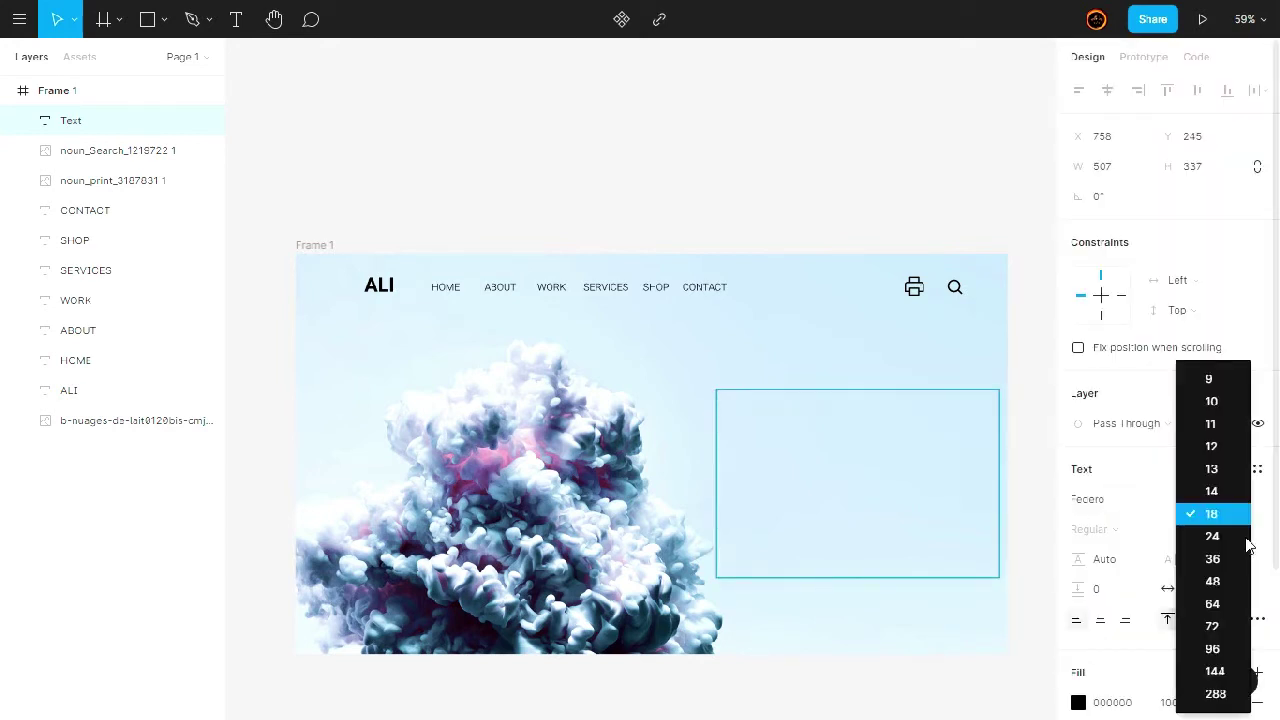
pyautogui.click(1214, 625)
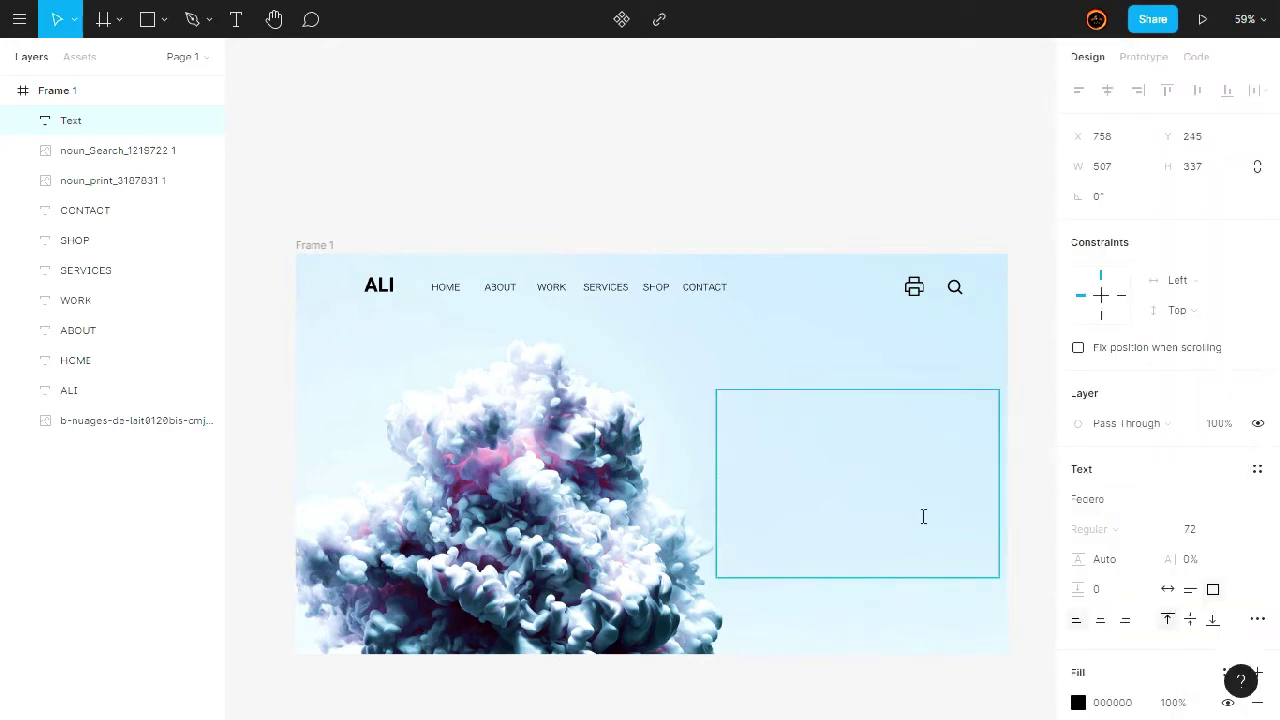
pyautogui.click(914, 515)
pyautogui.write('Creative ')
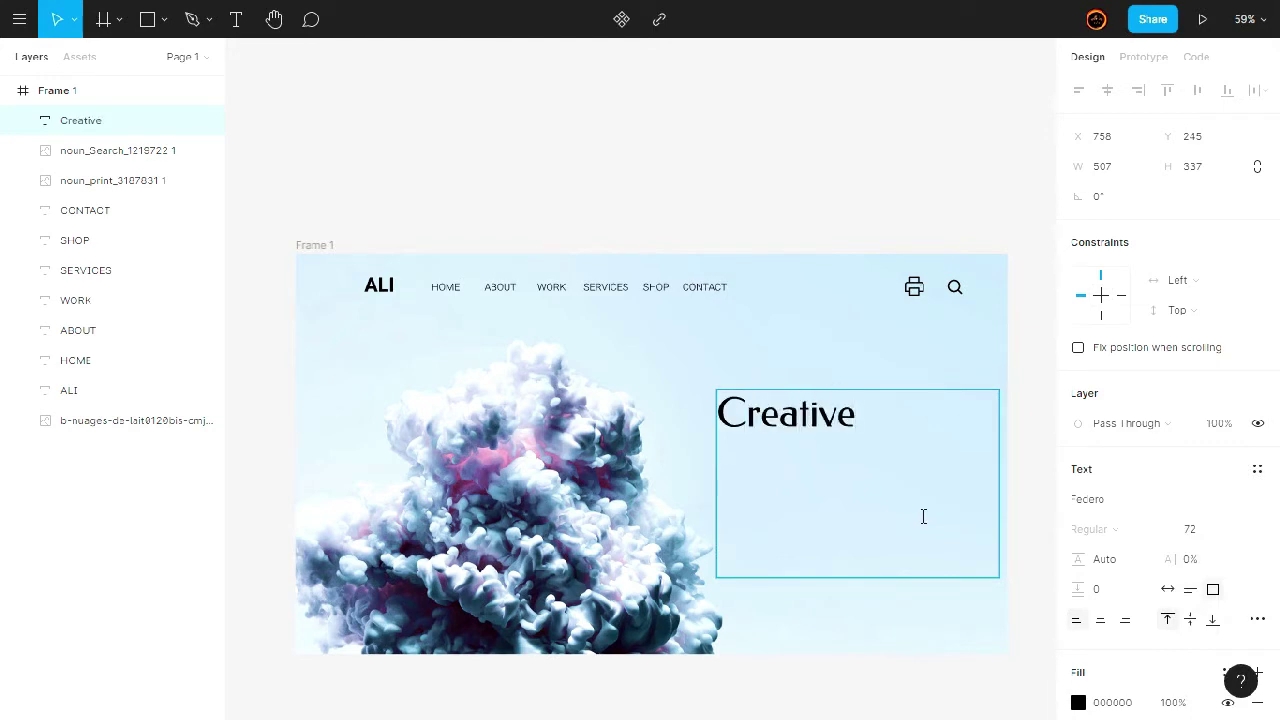
pyautogui.write('Design')
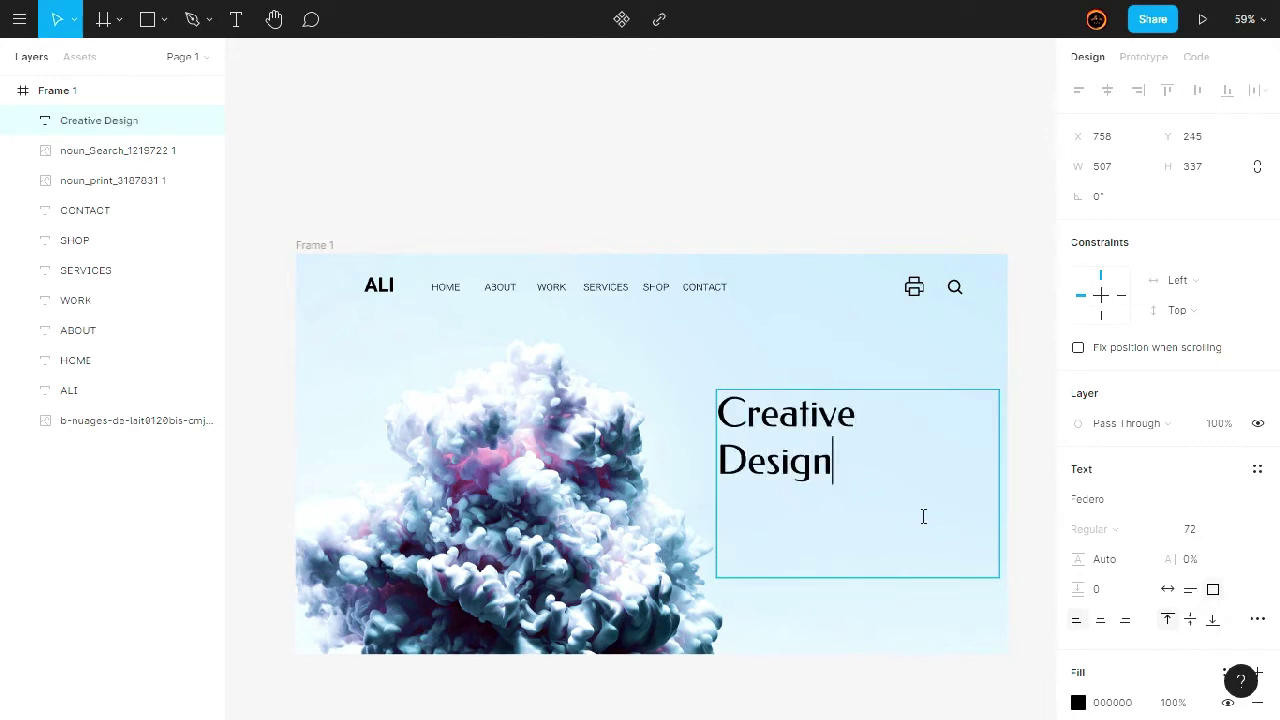
# Enlarge the Creative Design headline to font size 120 and reposition it to the right.
pyautogui.hotkey('ctrl', 'a')
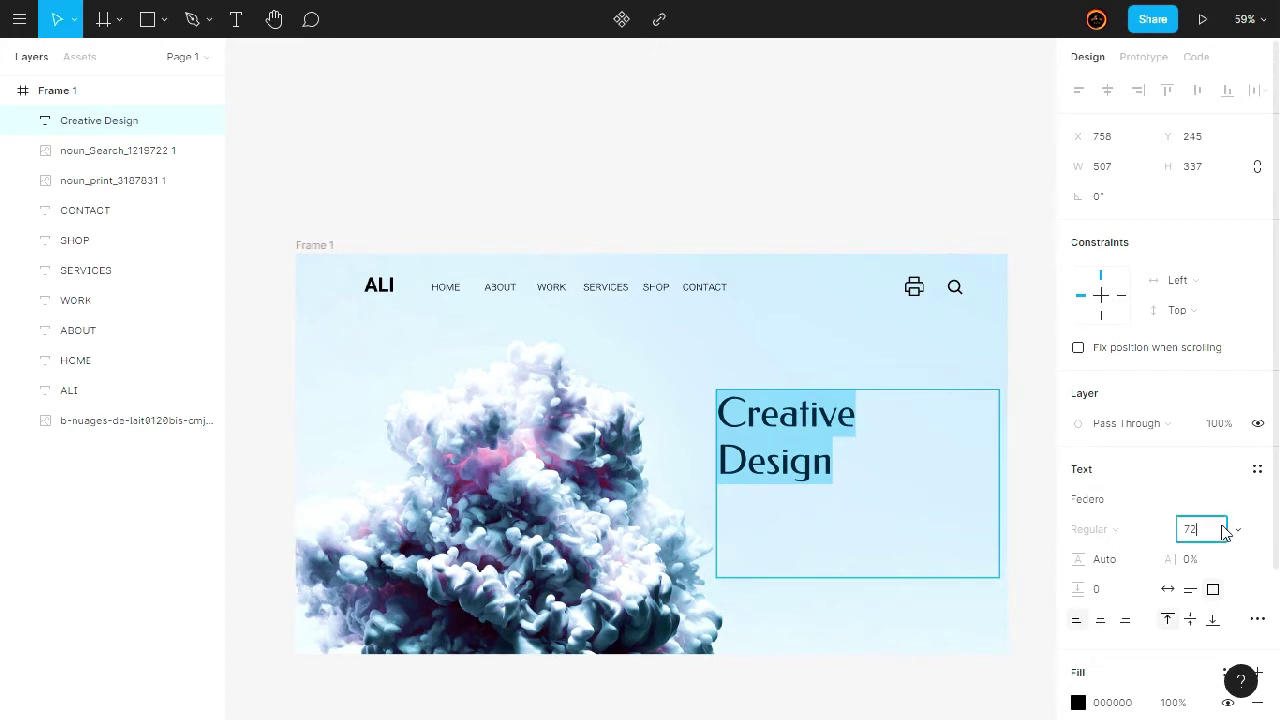
pyautogui.click(1245, 530)
pyautogui.click(1240, 551)
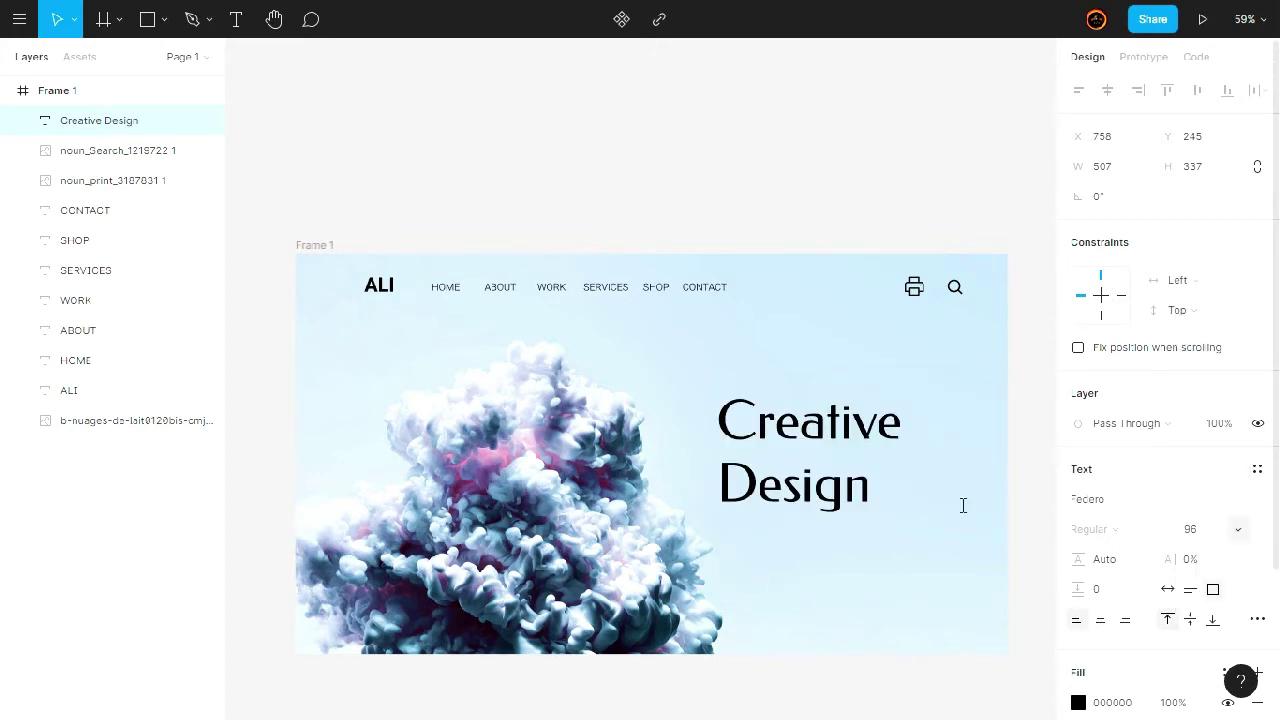
pyautogui.hotkey('ctrl', 'a')
pyautogui.click(1235, 535)
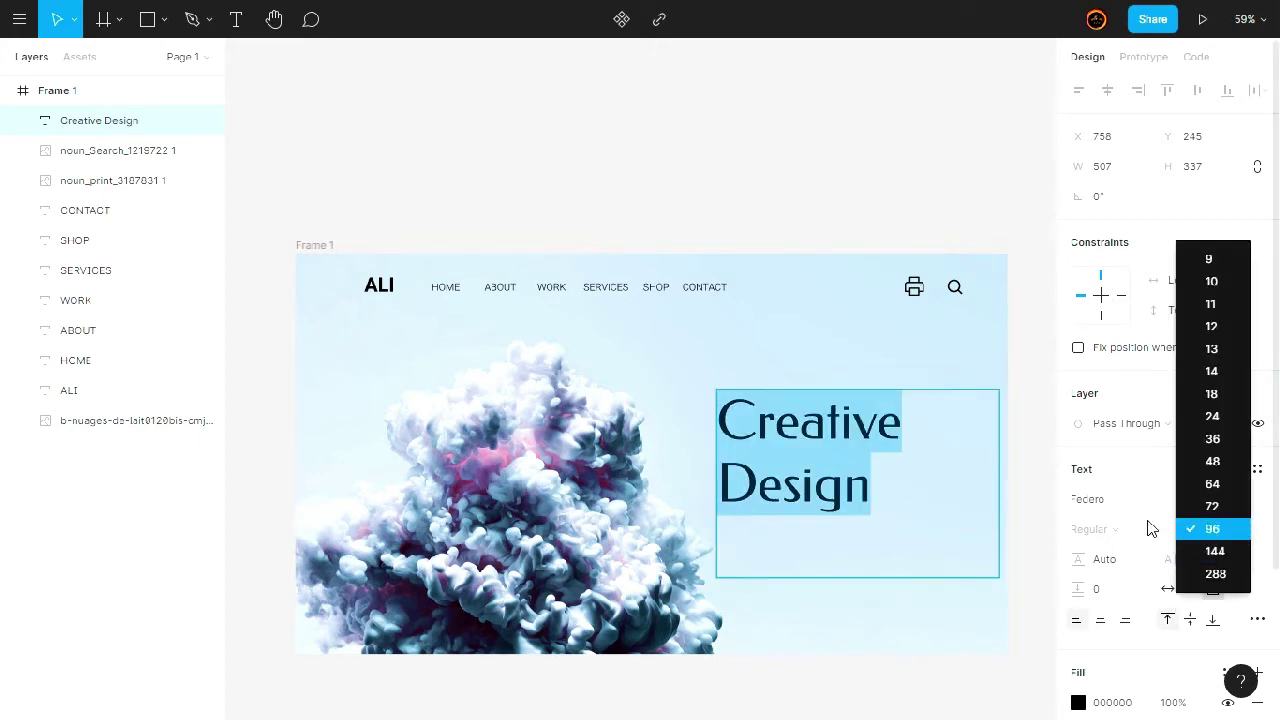
pyautogui.press('Escape')
pyautogui.click(1198, 530)
pyautogui.write('100')
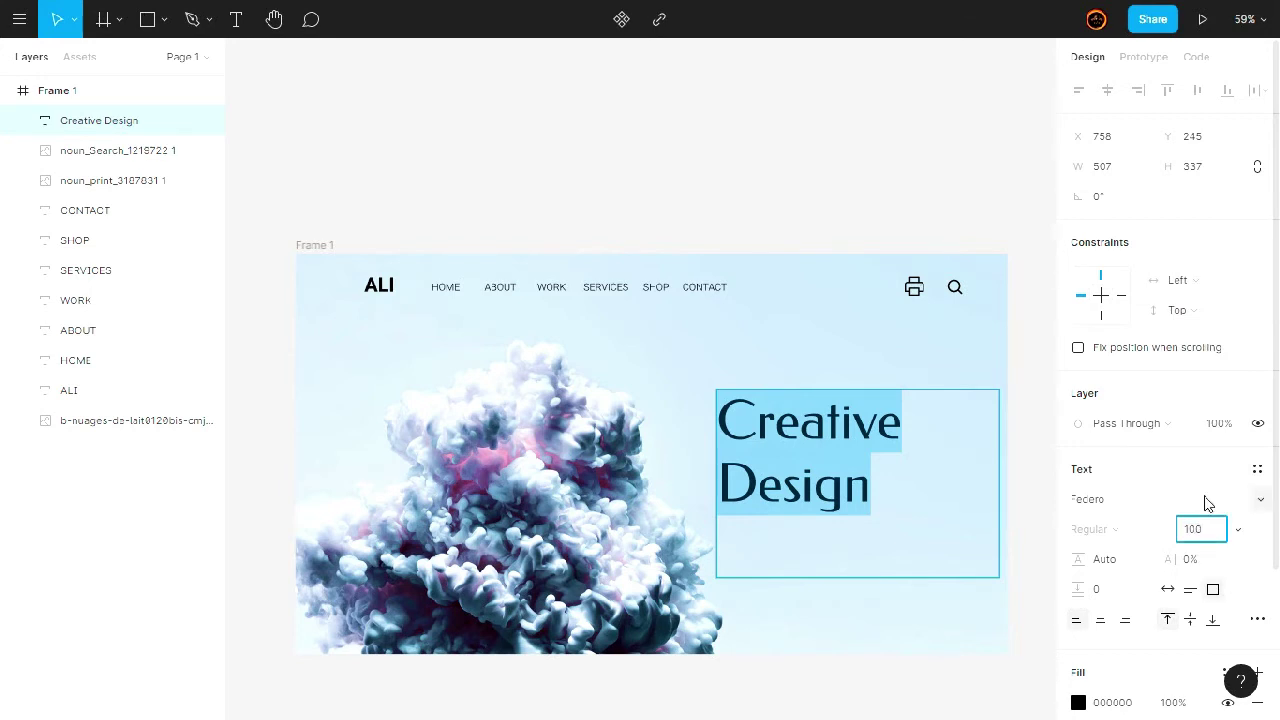
pyautogui.press('Return')
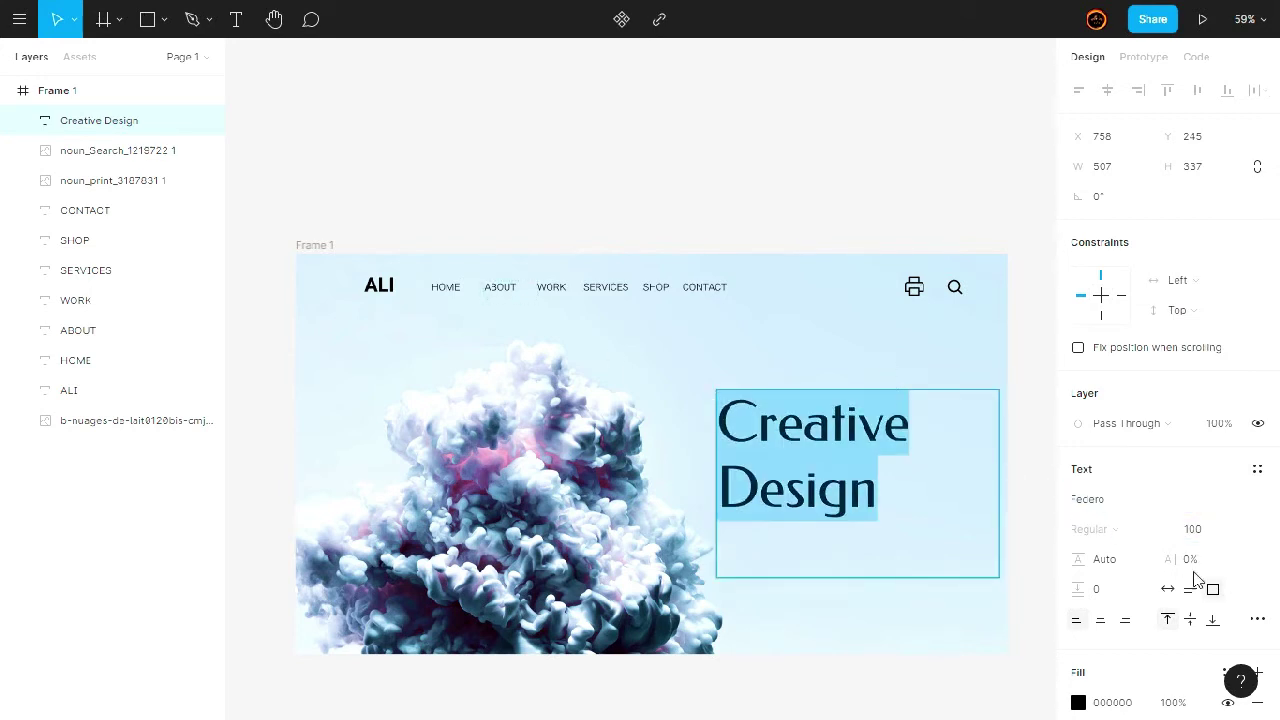
pyautogui.click(1199, 533)
pyautogui.write('120')
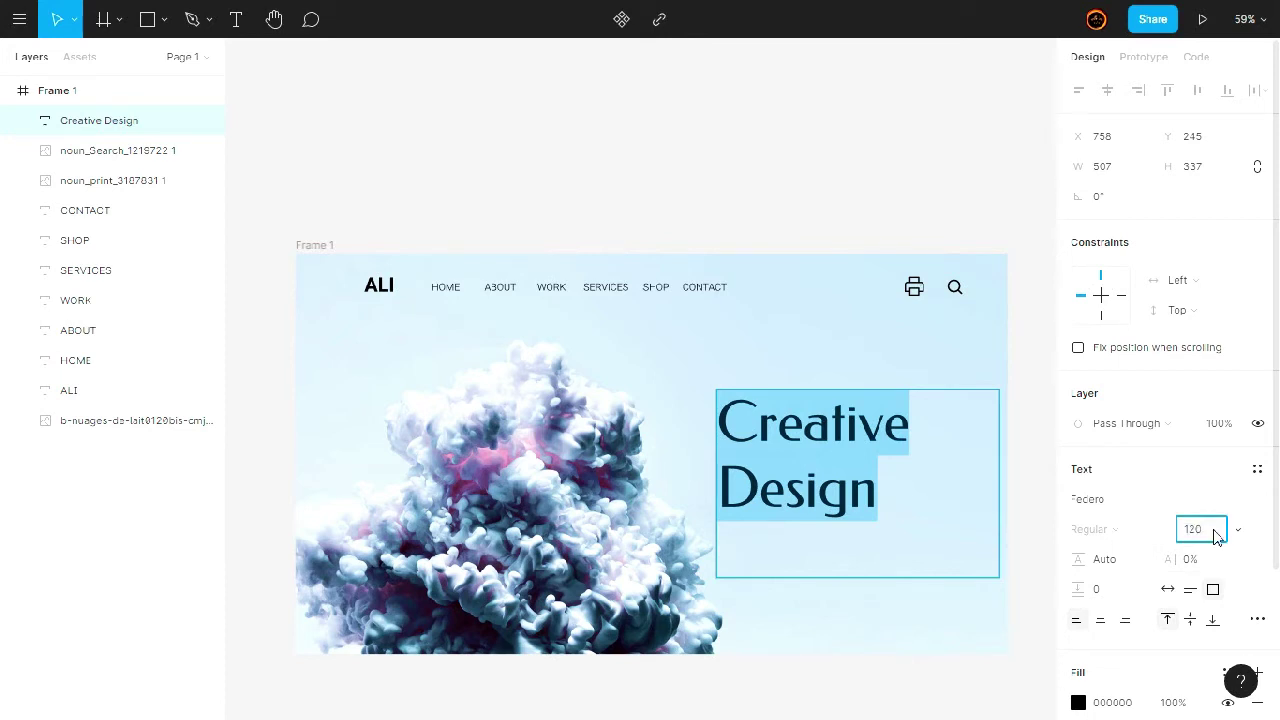
pyautogui.press('Return')
pyautogui.click(835, 557)
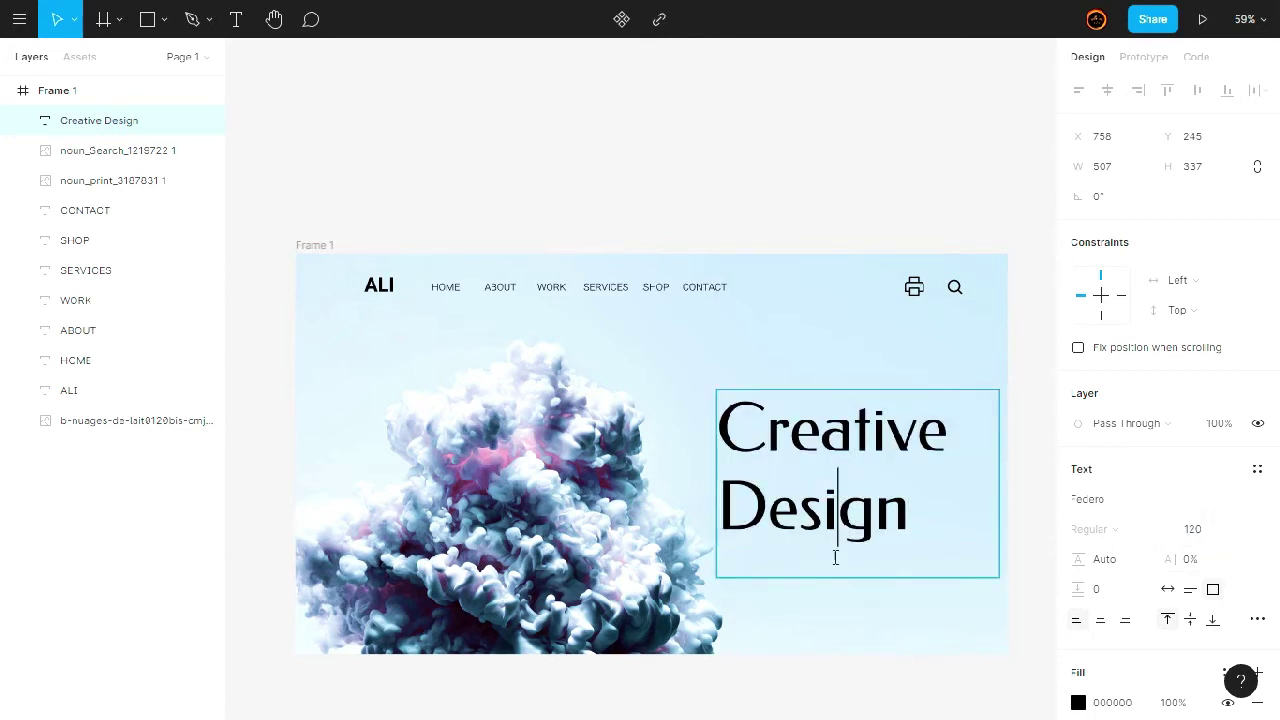
pyautogui.press('Escape')
pyautogui.moveTo(843, 574)
pyautogui.mouseDown()
pyautogui.moveTo(866, 488)
pyautogui.moveTo(846, 467)
pyautogui.mouseUp()
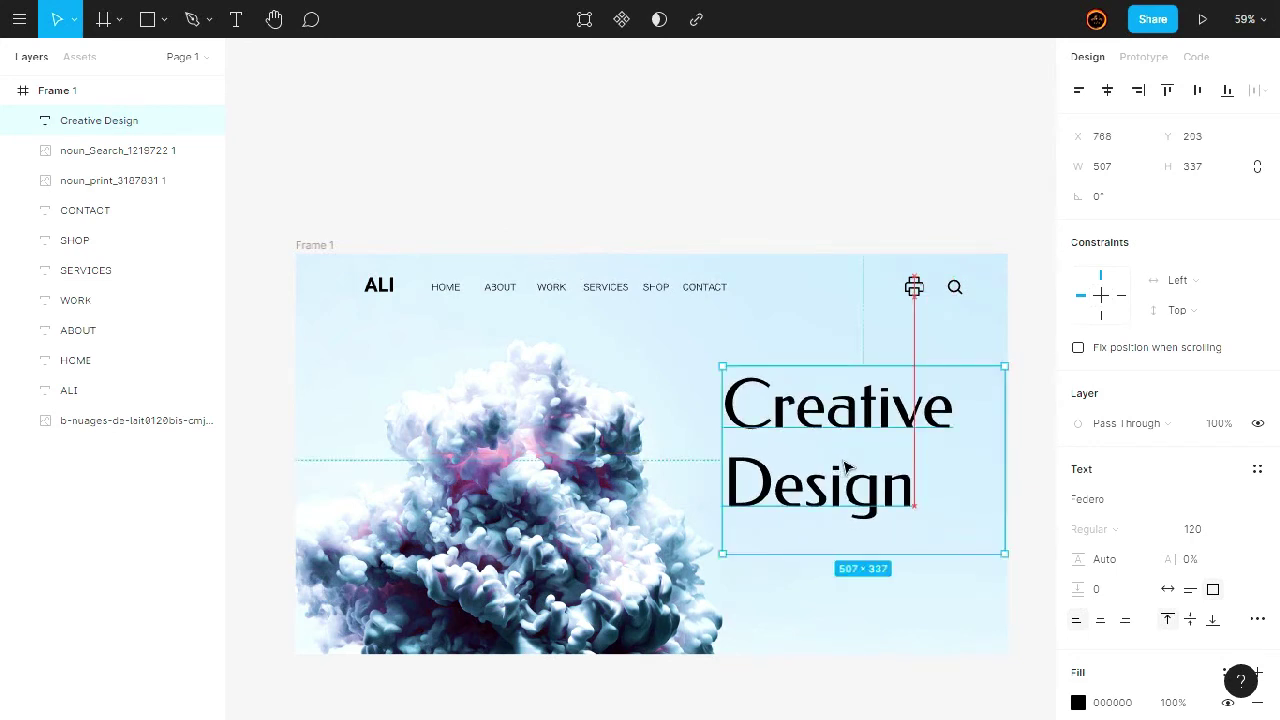
# Nudge the Creative Design headline right and down to X 790, Y 228, snapping to the guide.
pyautogui.press('Escape')
pyautogui.scroll(-2, 885, 495)
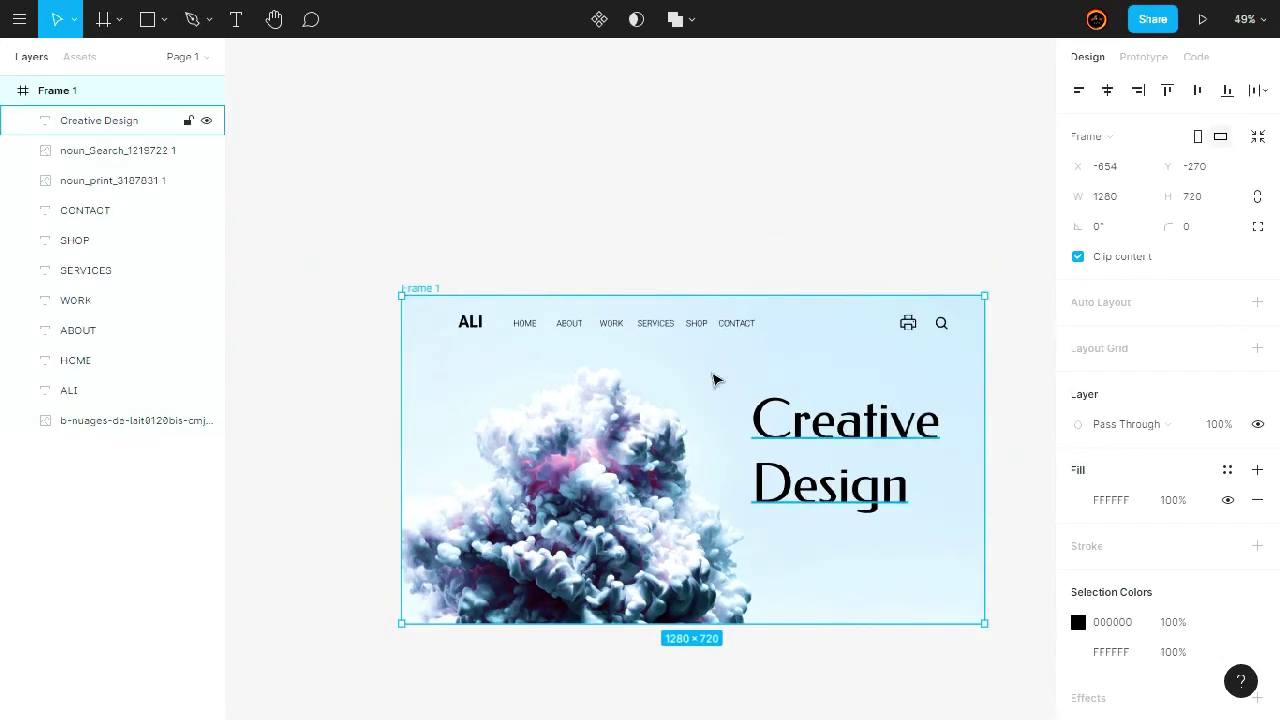
pyautogui.scroll(-2, 845, 410)
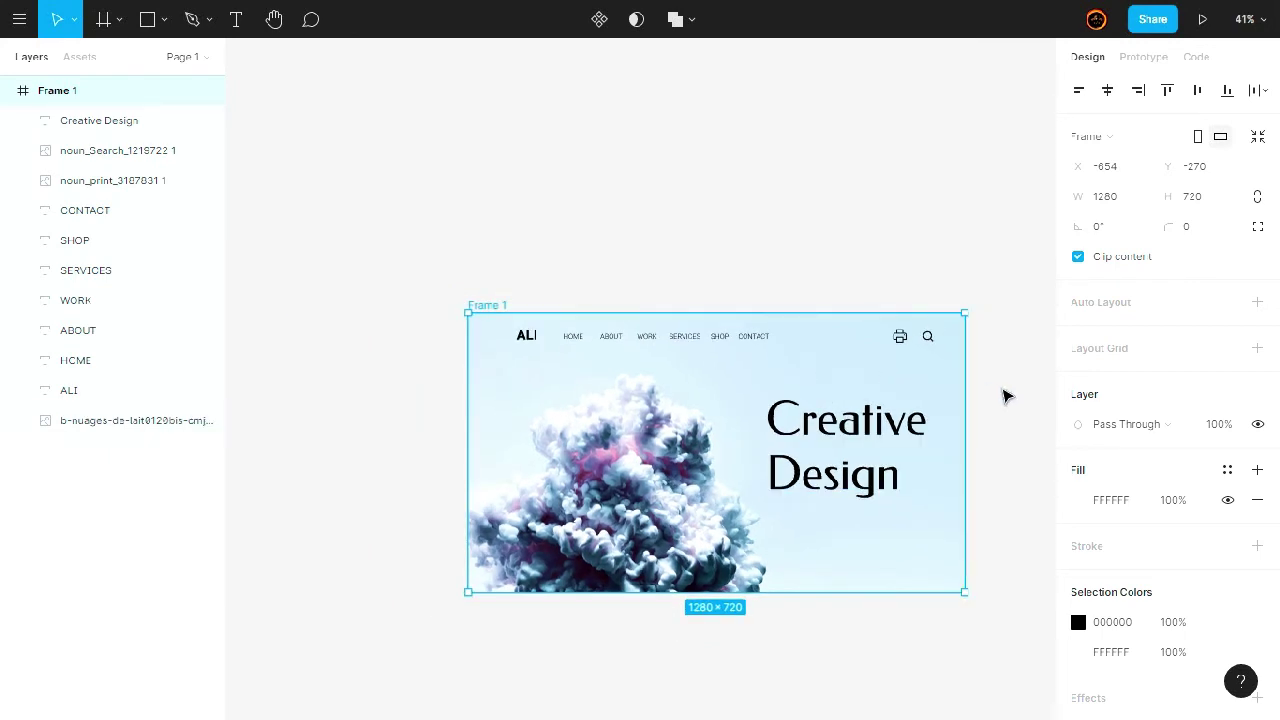
pyautogui.scroll(3, 1006, 396)
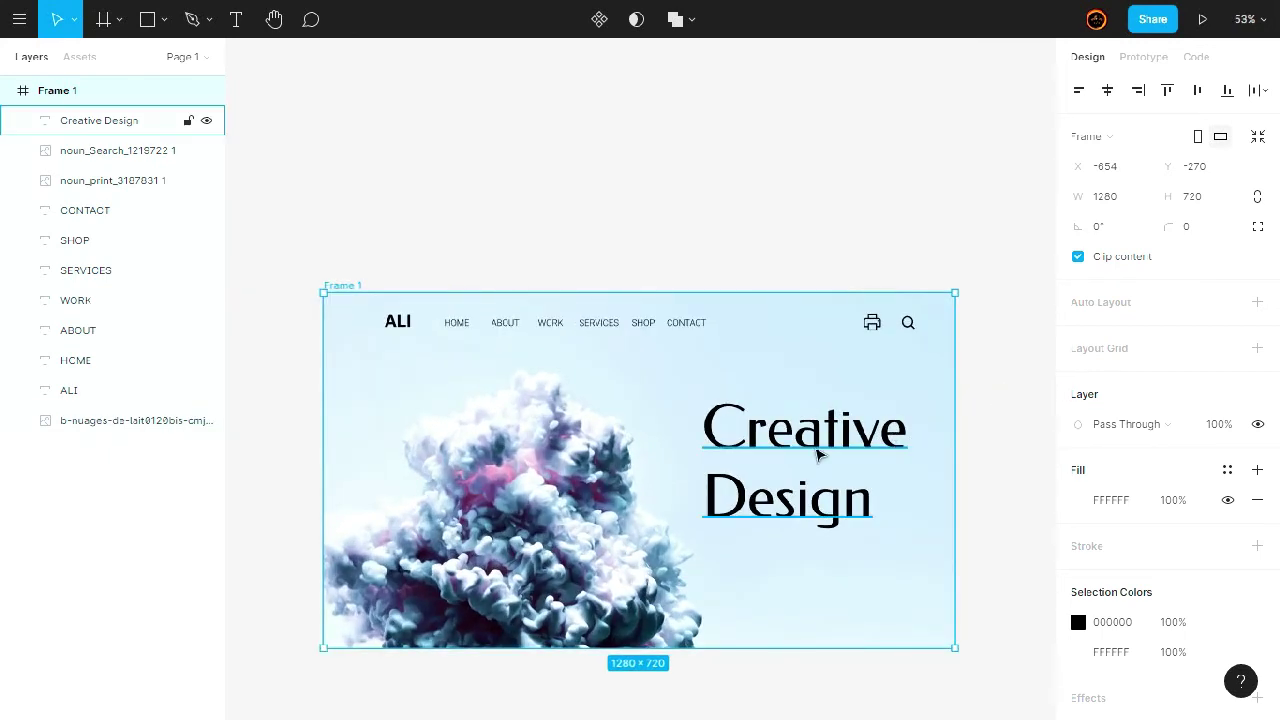
pyautogui.scroll(-1, 818, 455)
pyautogui.click(843, 453)
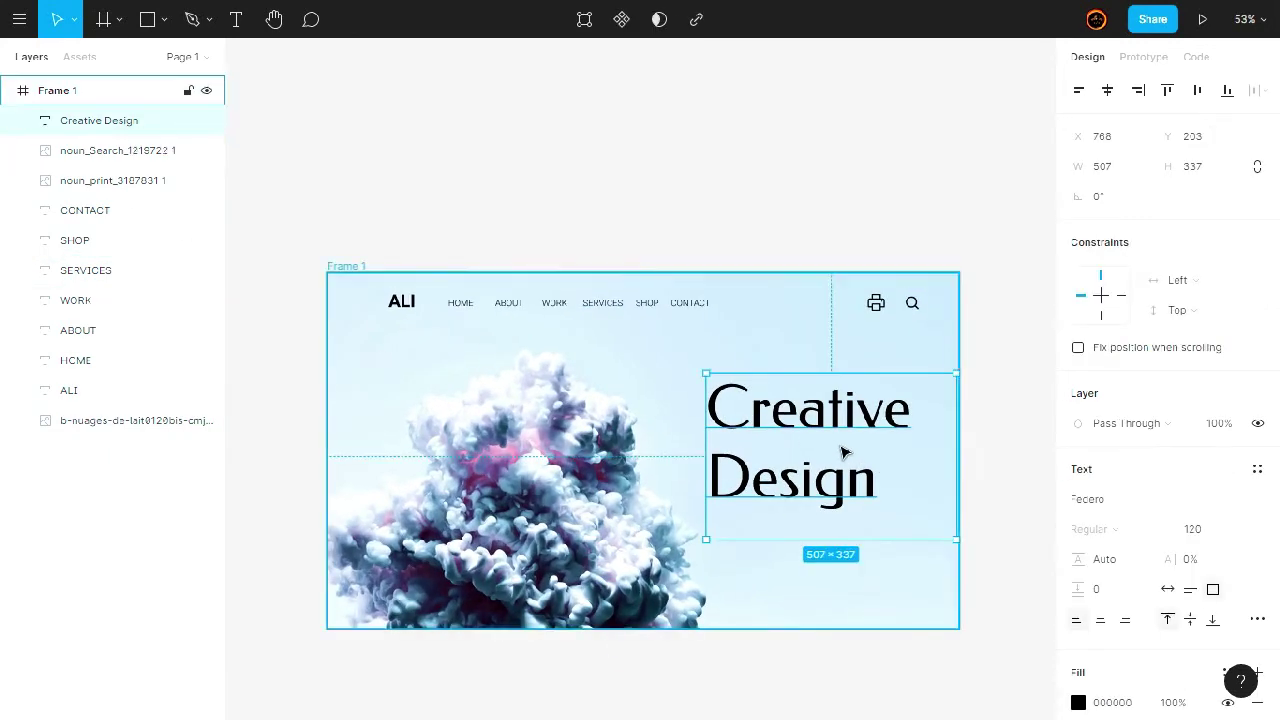
pyautogui.moveTo(843, 453)
pyautogui.mouseDown()
pyautogui.moveTo(828, 435)
pyautogui.moveTo(862, 478)
pyautogui.mouseUp()
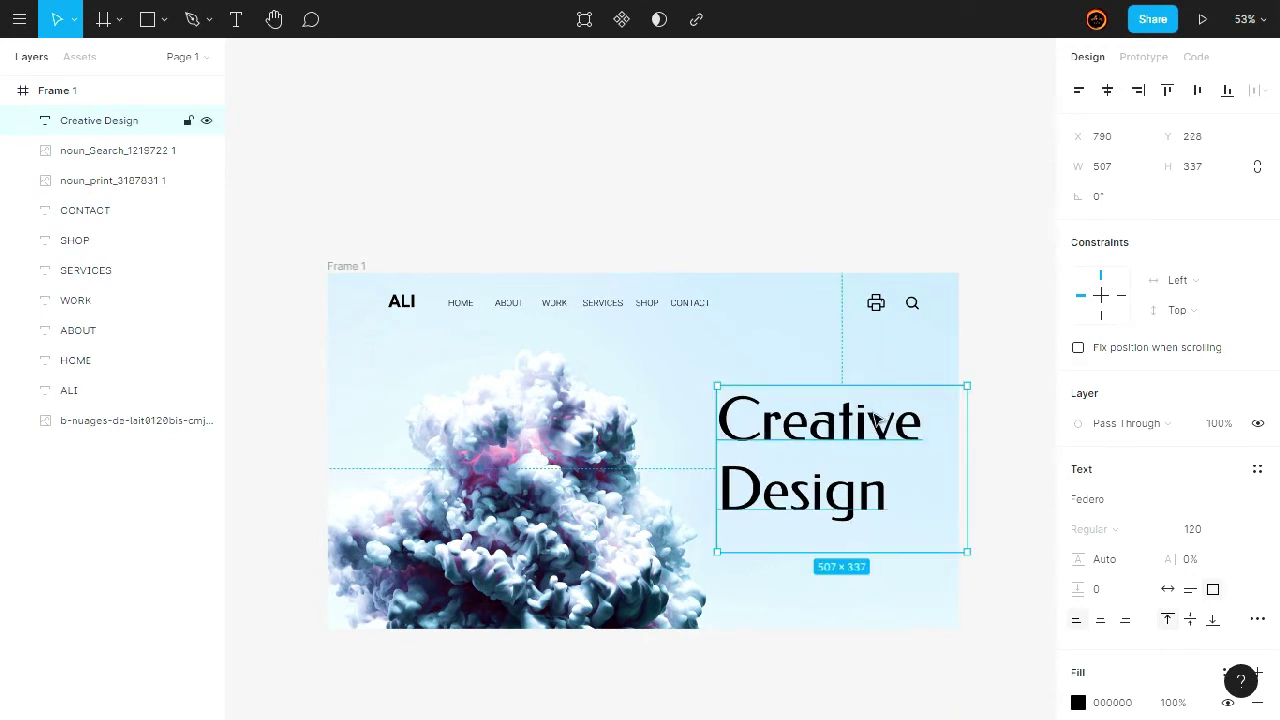
pyautogui.press('Escape')
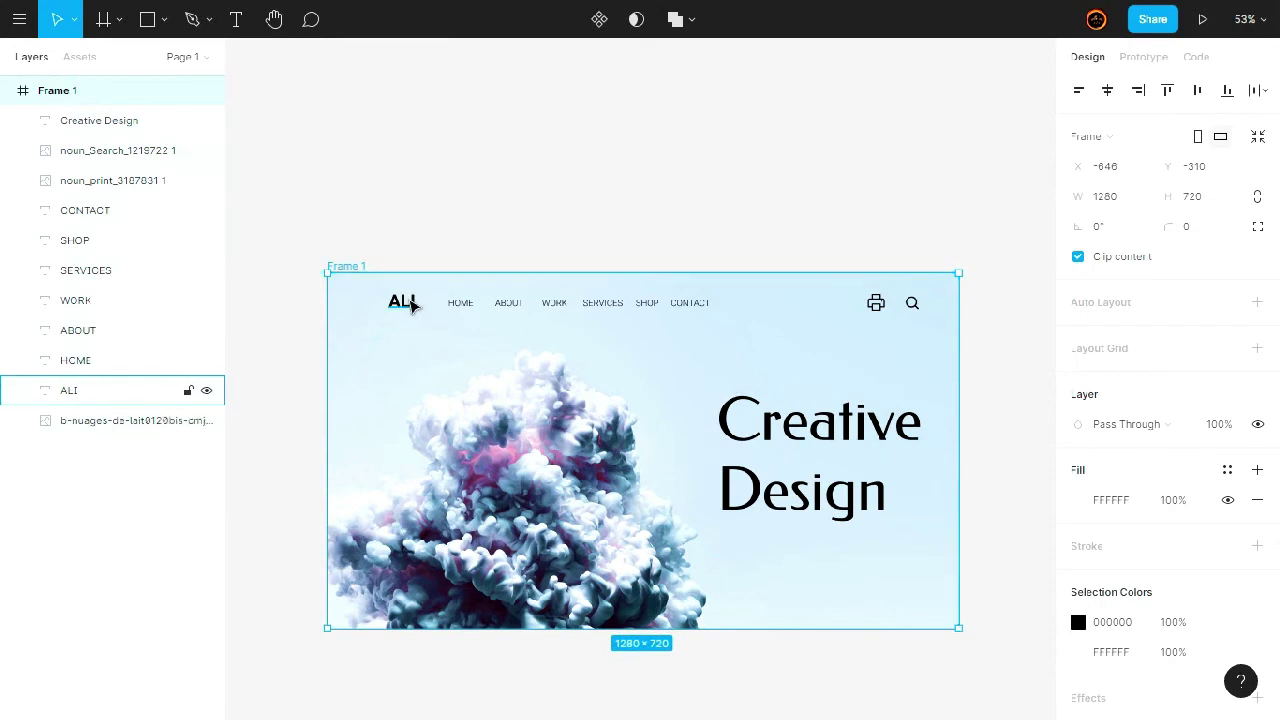
pyautogui.click(408, 302)
pyautogui.hotkey('ctrl', 'd')
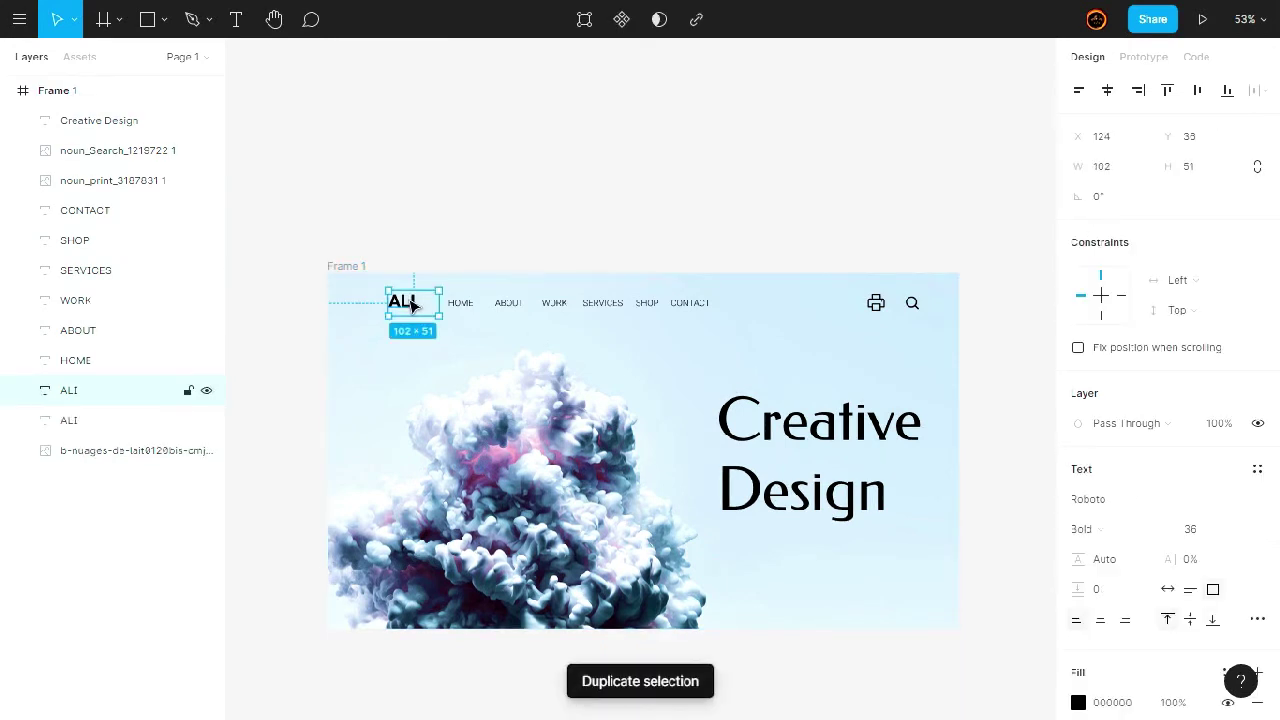
pyautogui.moveTo(413, 305); pyautogui.dragTo(911, 397)
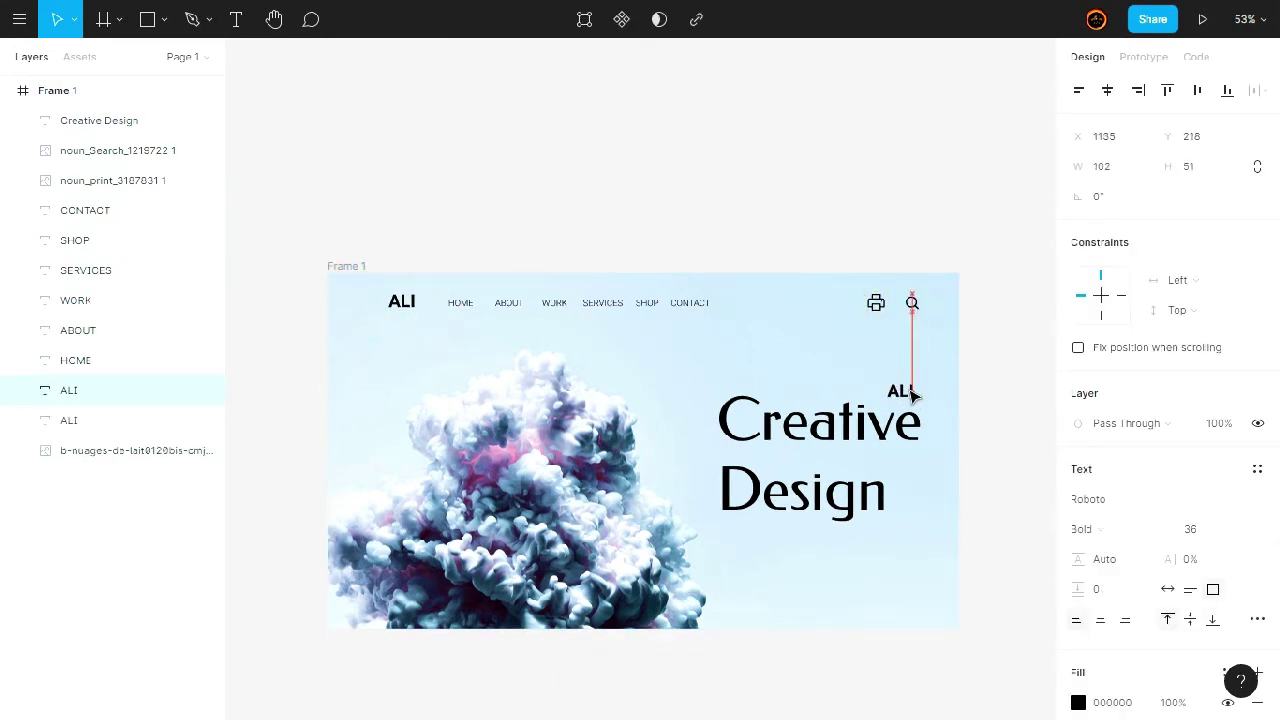
pyautogui.press('t')
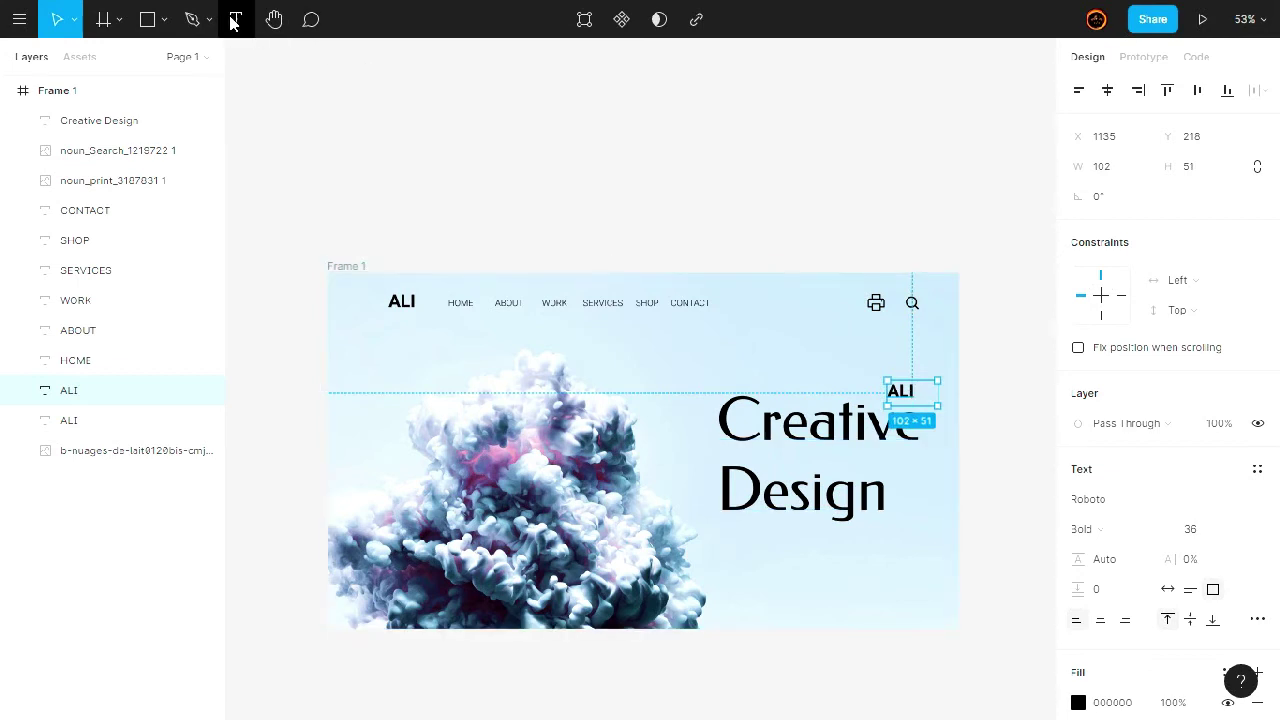
pyautogui.click(914, 391)
pyautogui.write('ART')
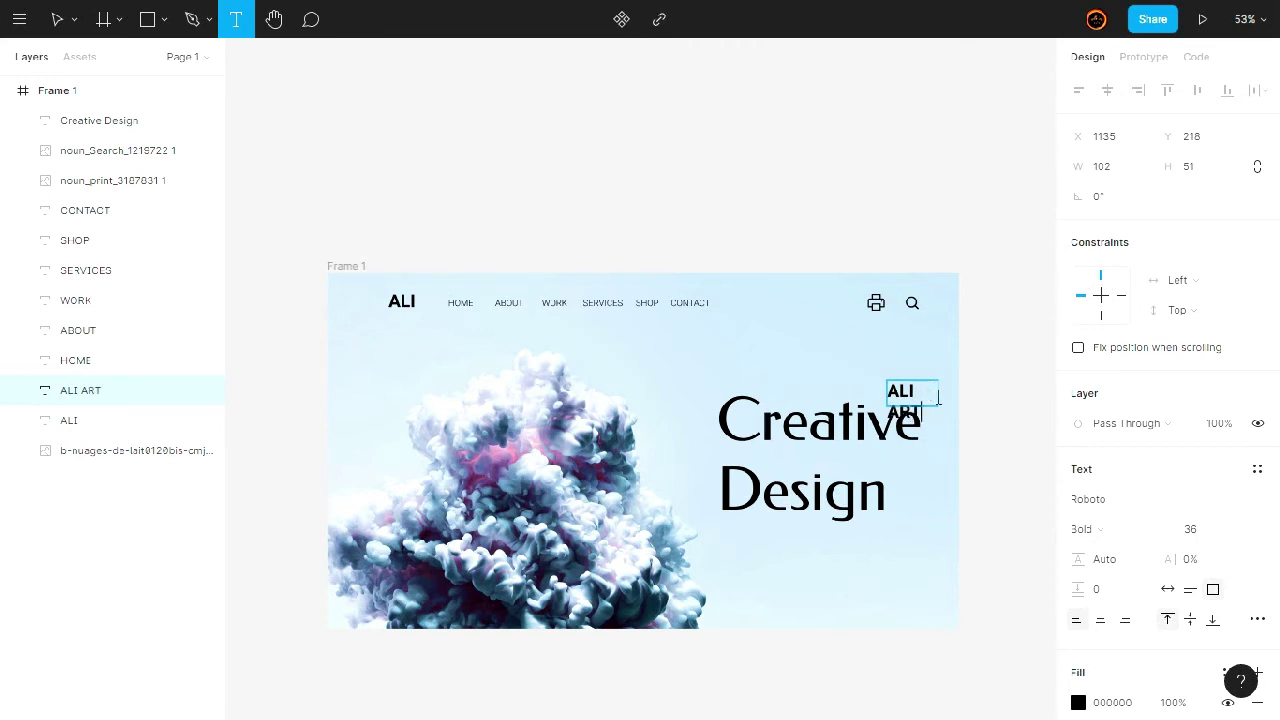
pyautogui.click(1242, 530)
pyautogui.click(1224, 485)
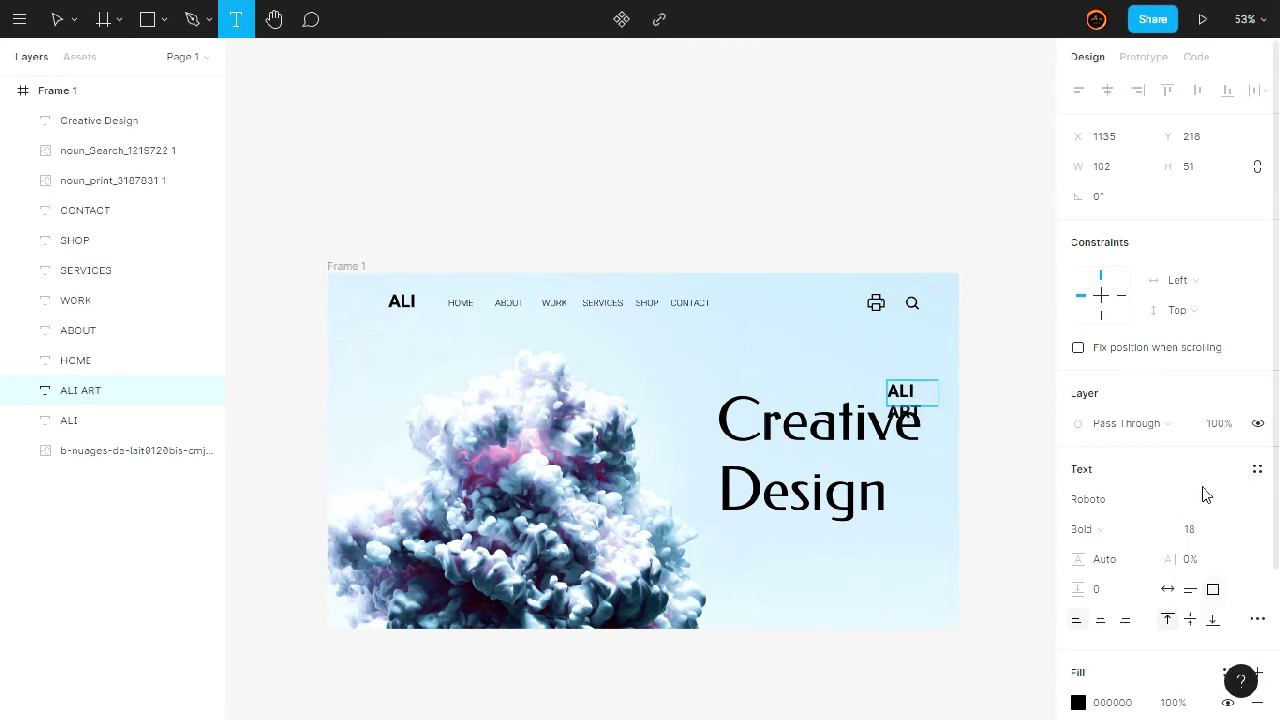
pyautogui.click(918, 428)
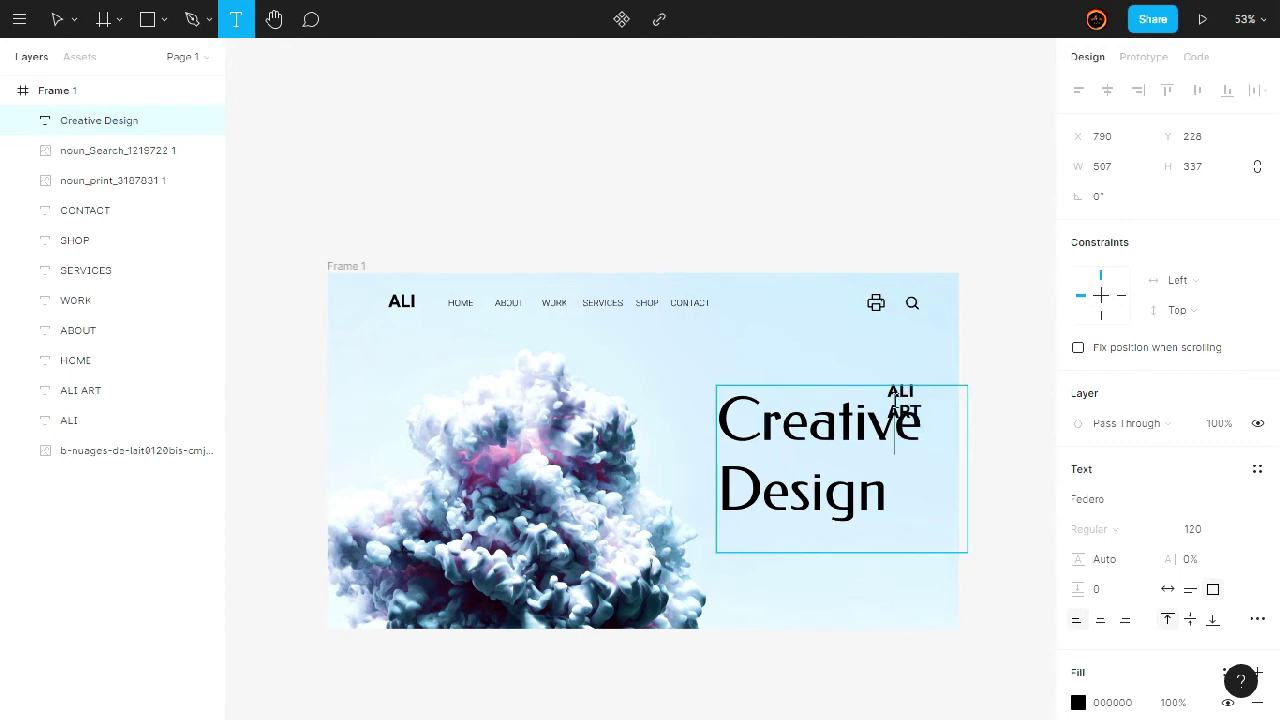
pyautogui.click(95, 391)
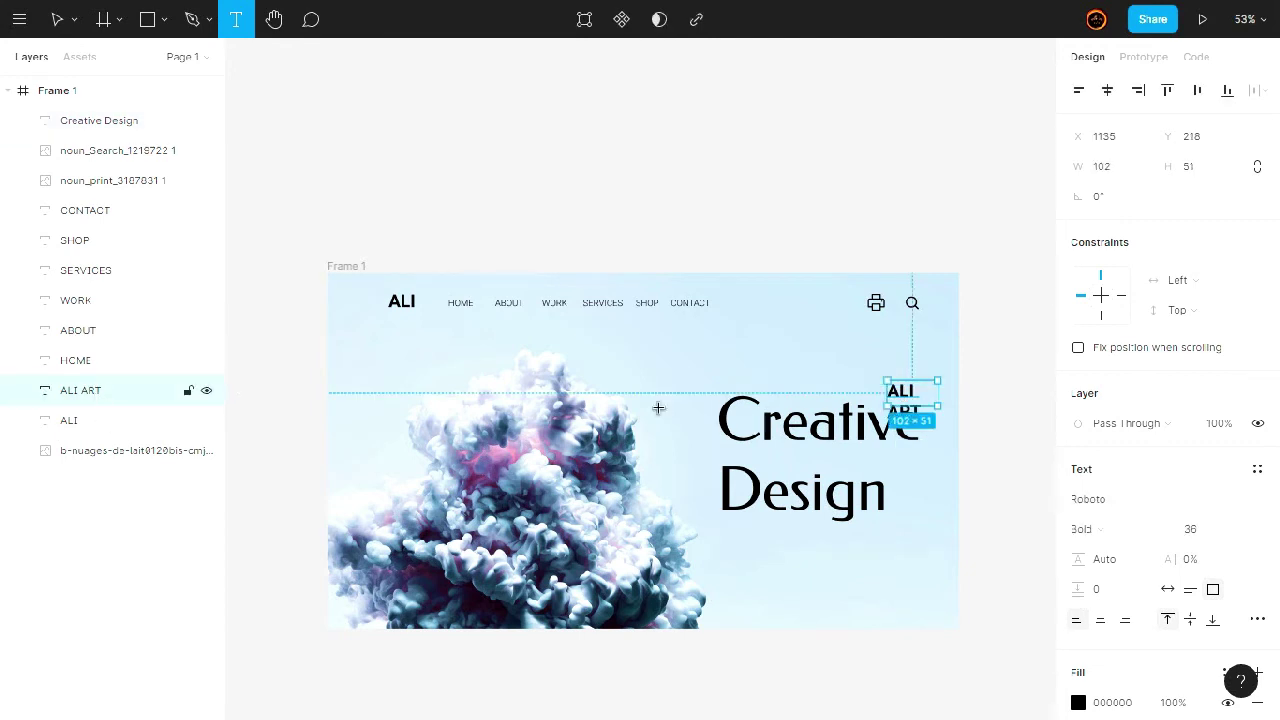
pyautogui.click(918, 394)
pyautogui.click(120, 396)
pyautogui.press('Delete')
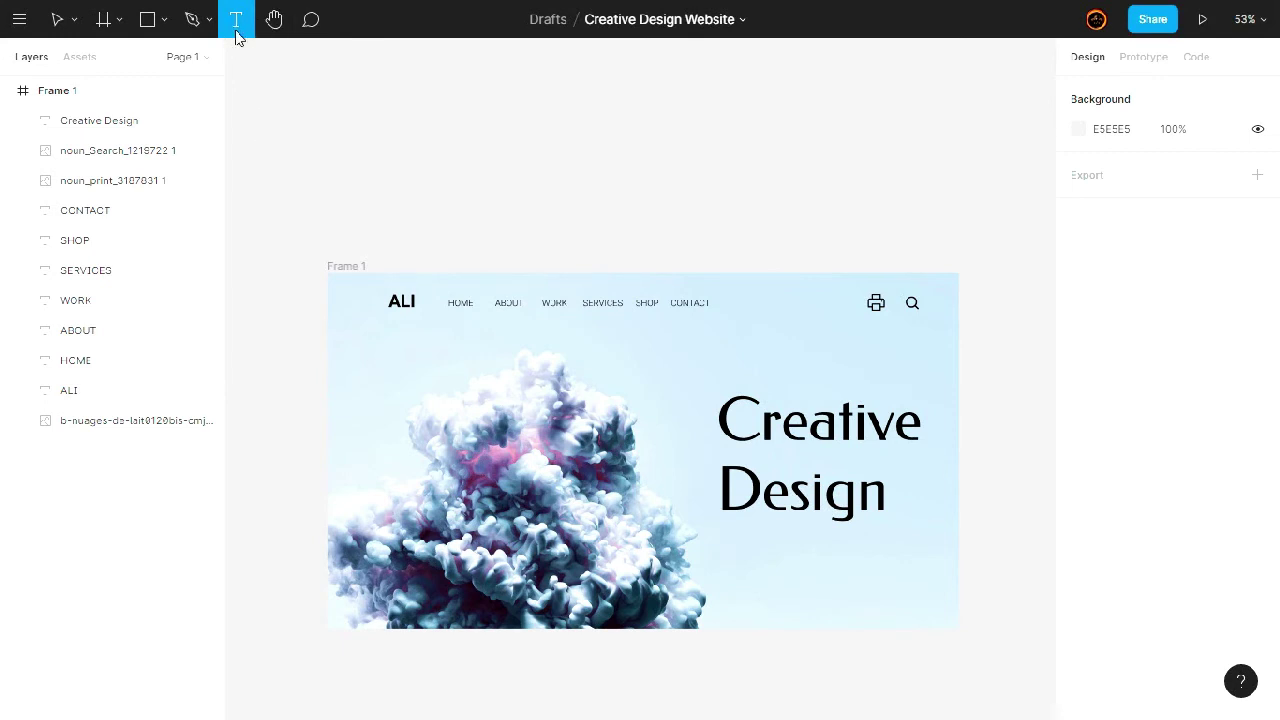
# Add an 'ALI ART' text label at size 18 above the headline.
pyautogui.moveTo(870, 376); pyautogui.dragTo(940, 405)
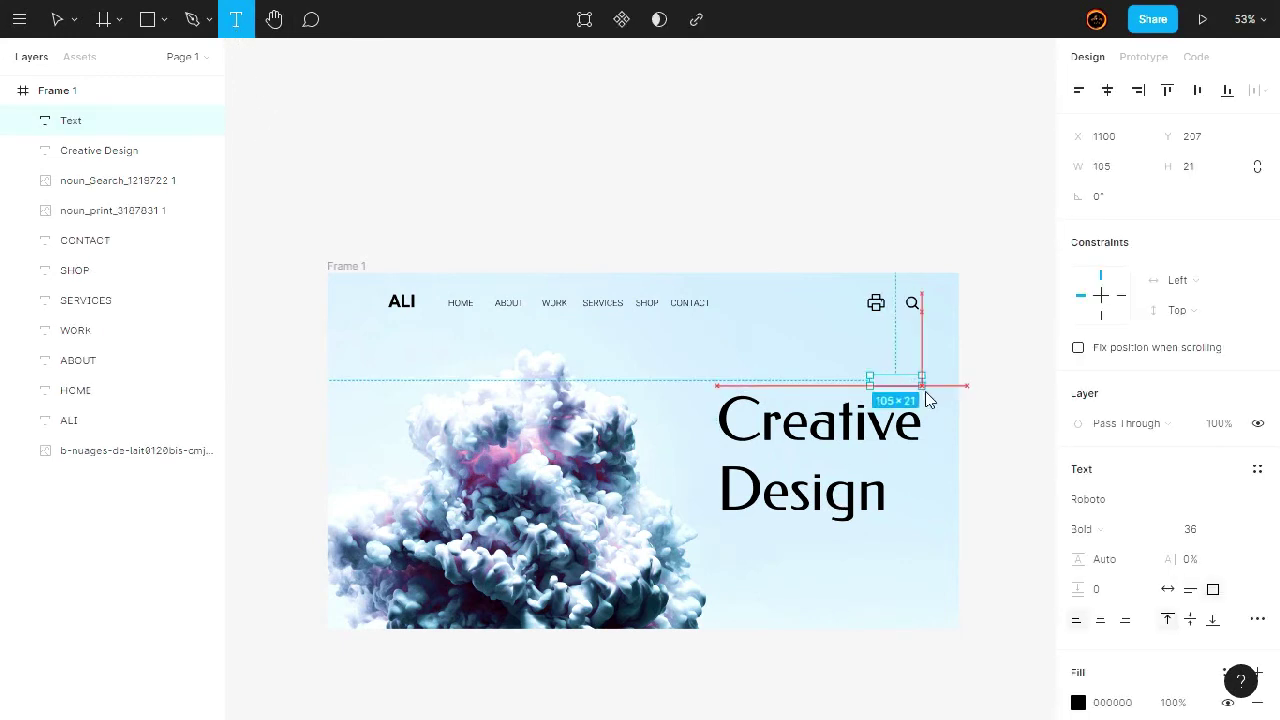
pyautogui.click(1236, 529)
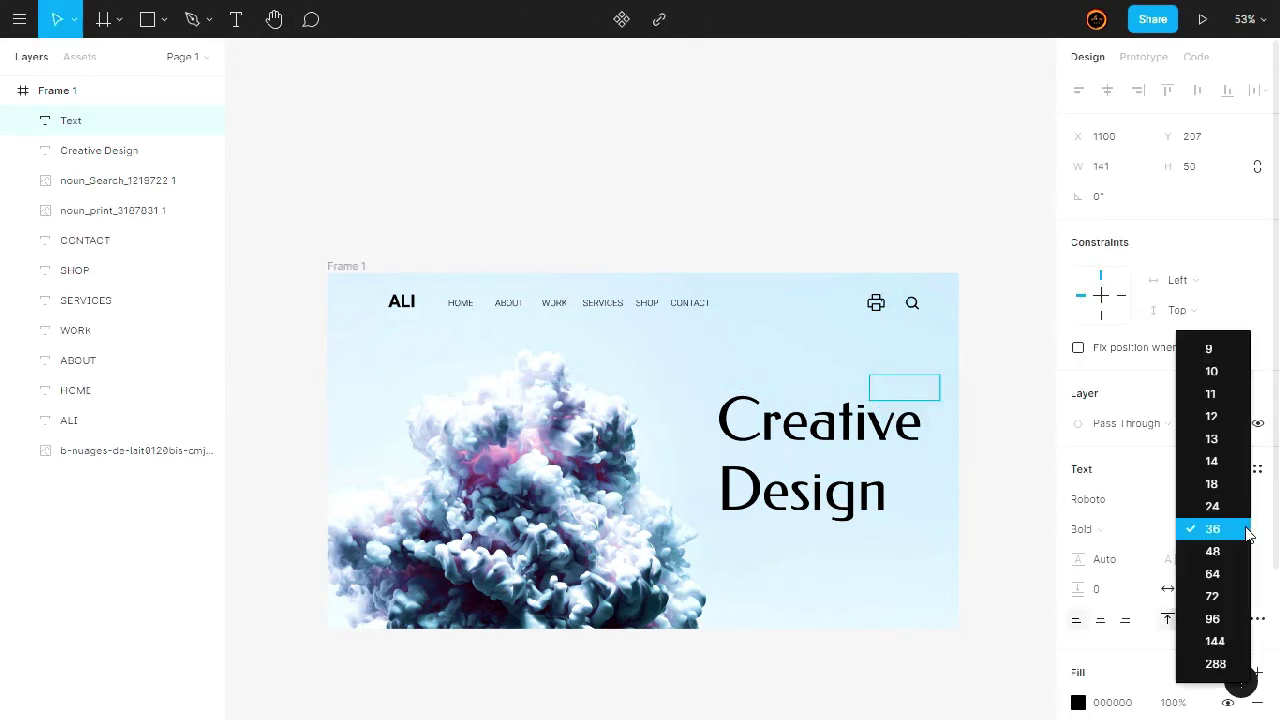
pyautogui.click(1220, 484)
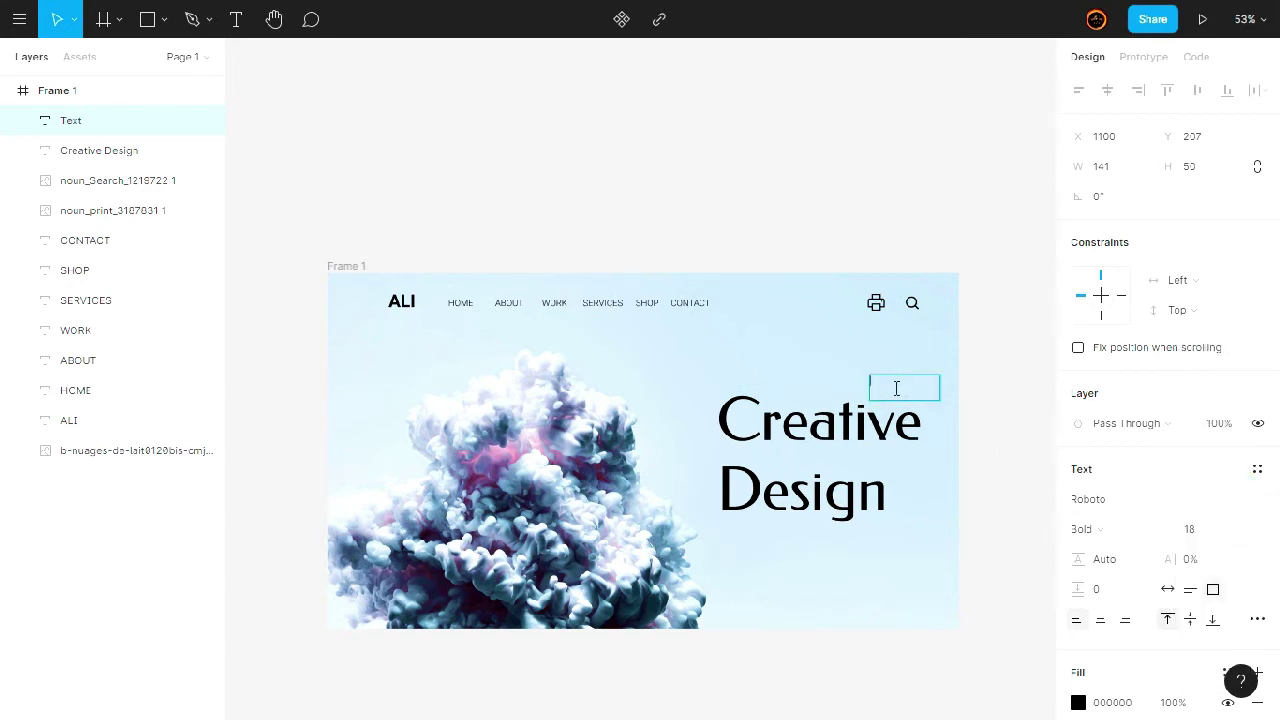
pyautogui.write('ALI ART')
pyautogui.press('Escape')
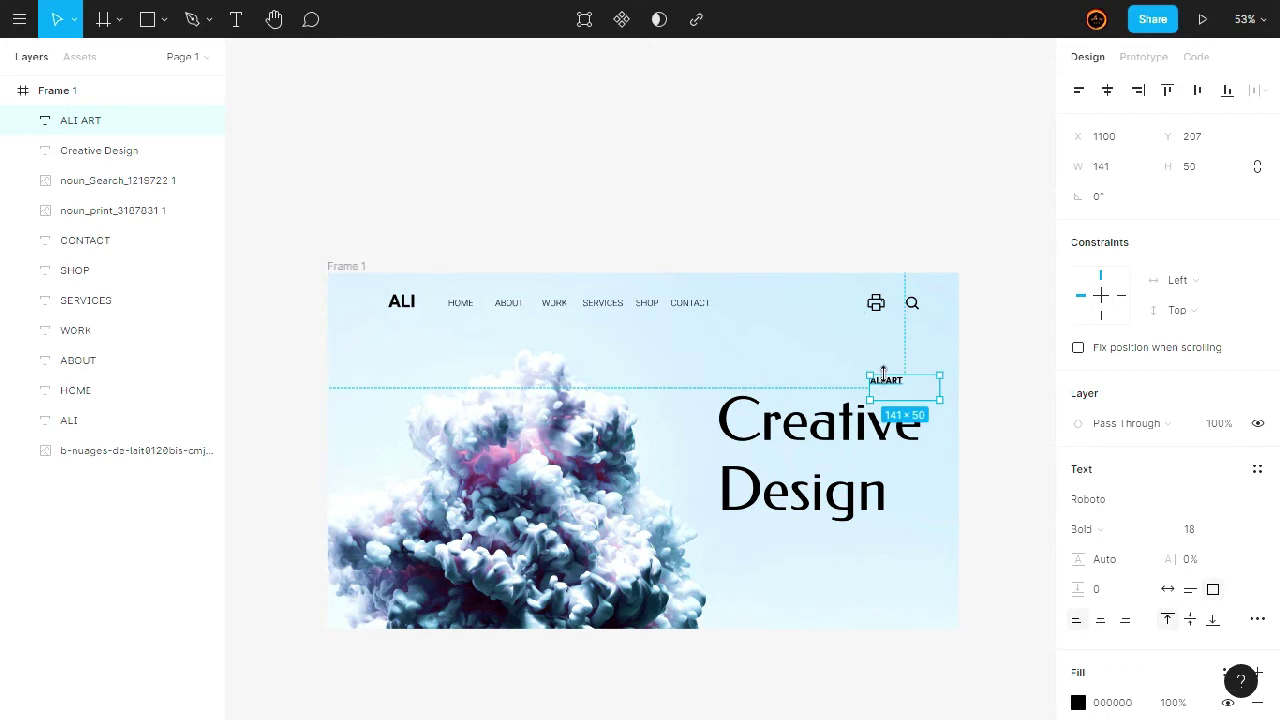
pyautogui.moveTo(893, 393); pyautogui.dragTo(912, 402)
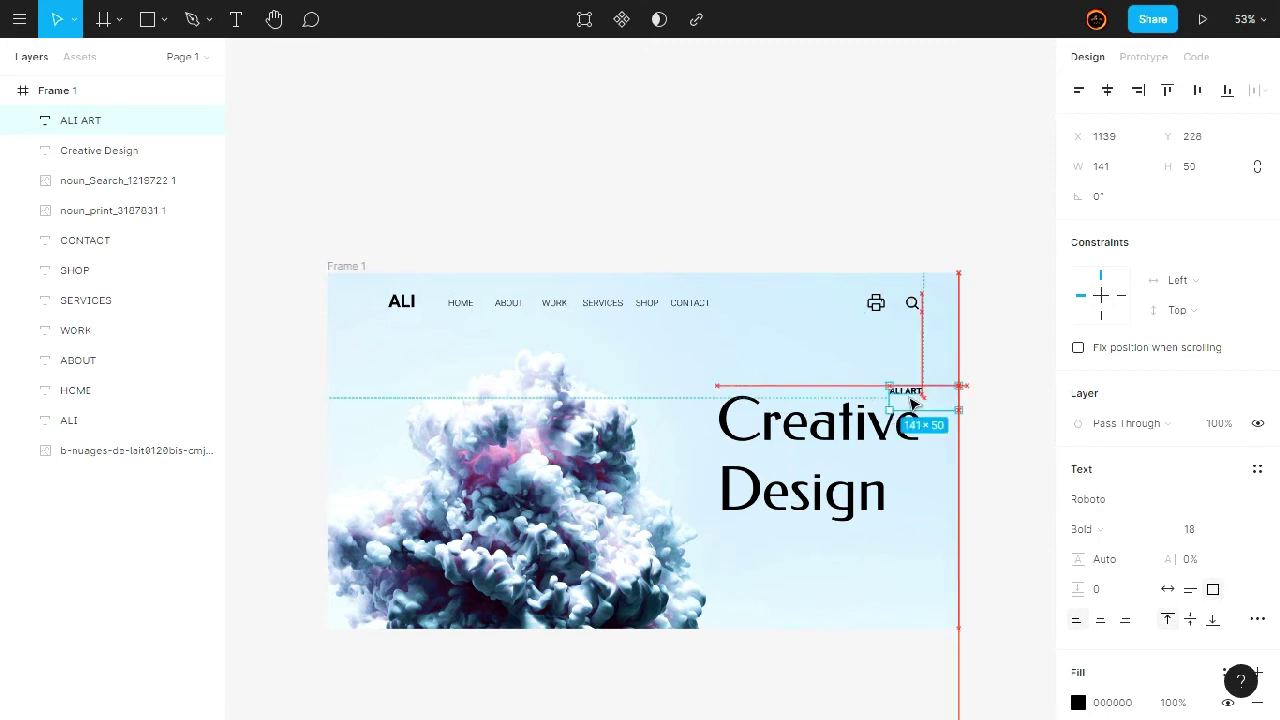
# Lower the ALI ART label slightly so it sits just above the headline's right end.
pyautogui.click(982, 428)
pyautogui.scroll(-3, 967, 423)
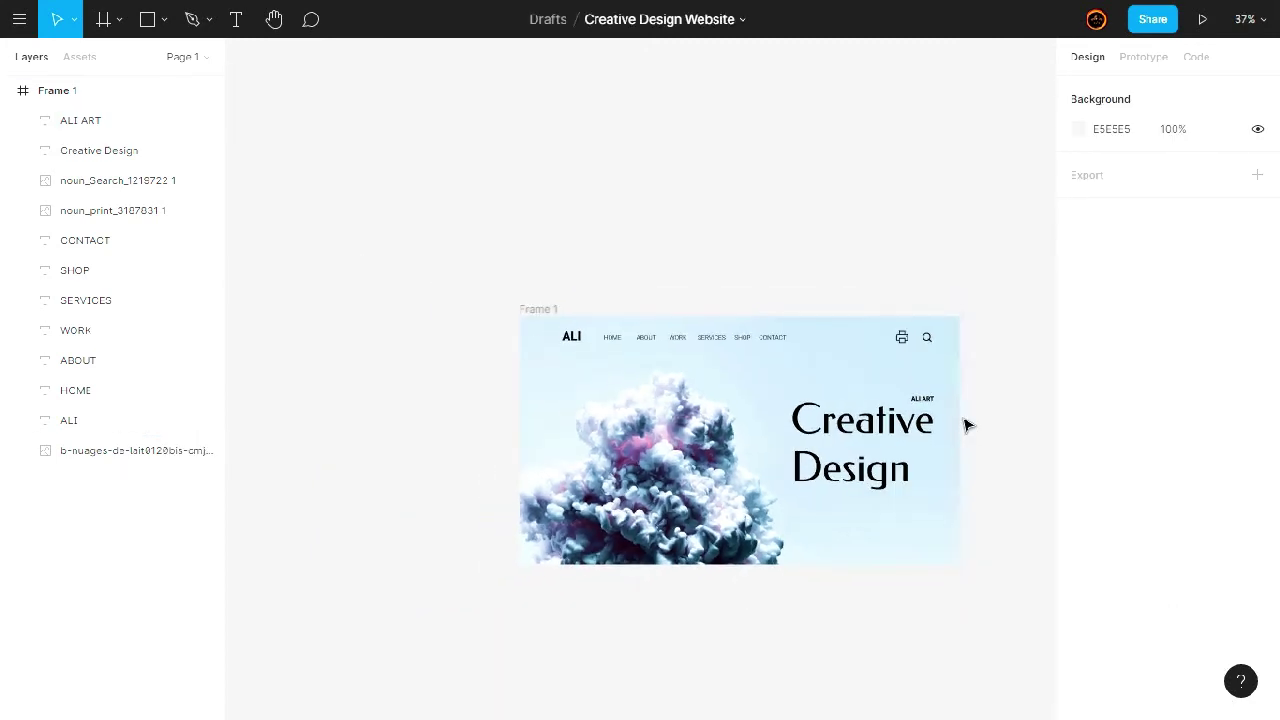
pyautogui.scroll(2, 967, 423)
pyautogui.scroll(3, 940, 410)
pyautogui.click(884, 384)
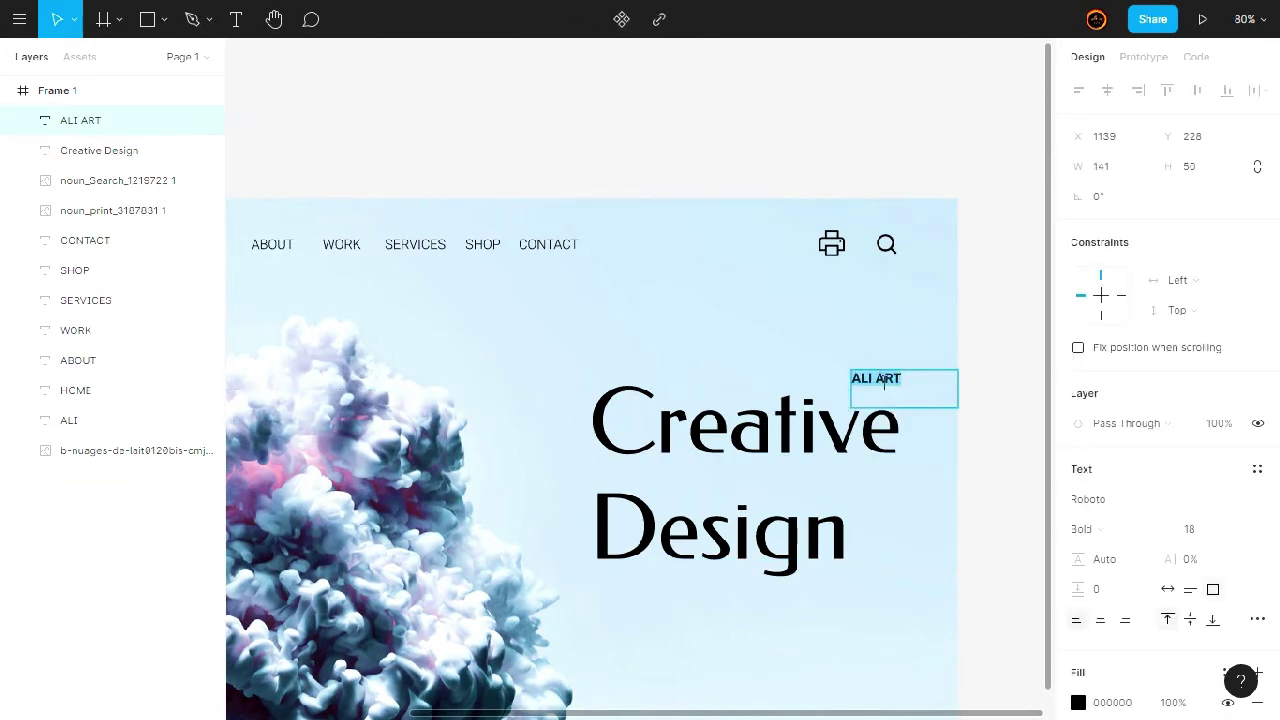
pyautogui.moveTo(885, 381); pyautogui.dragTo(884, 391)
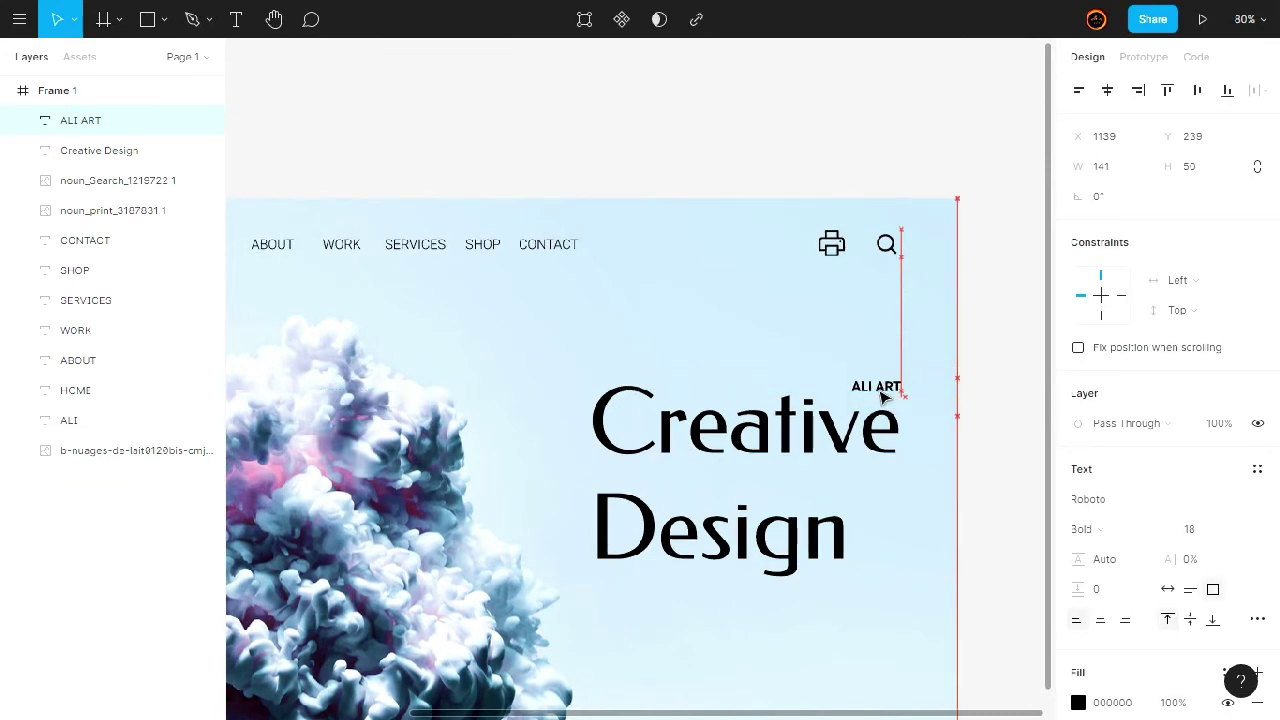
pyautogui.click(981, 433)
pyautogui.scroll(-1, 978, 433)
pyautogui.scroll(-2, 978, 433)
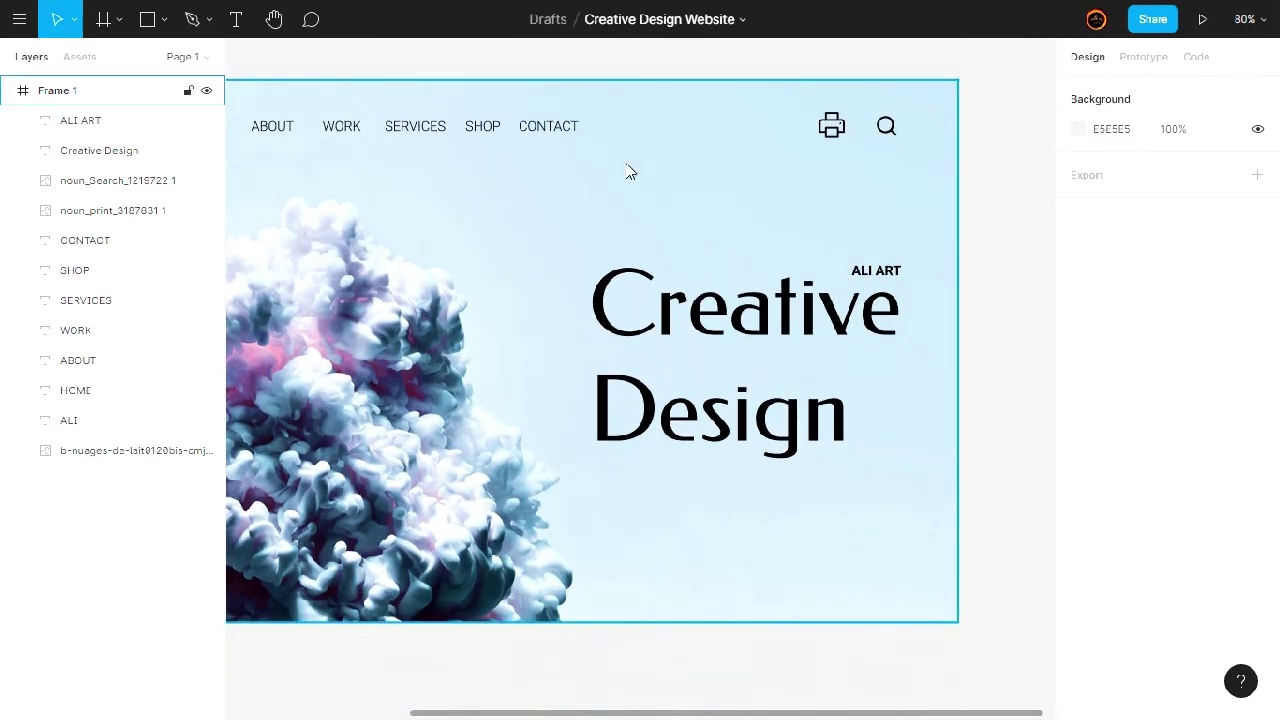
# Paste the creativity-and-mistakes quote below the headline in Light weight.
pyautogui.click(234, 19)
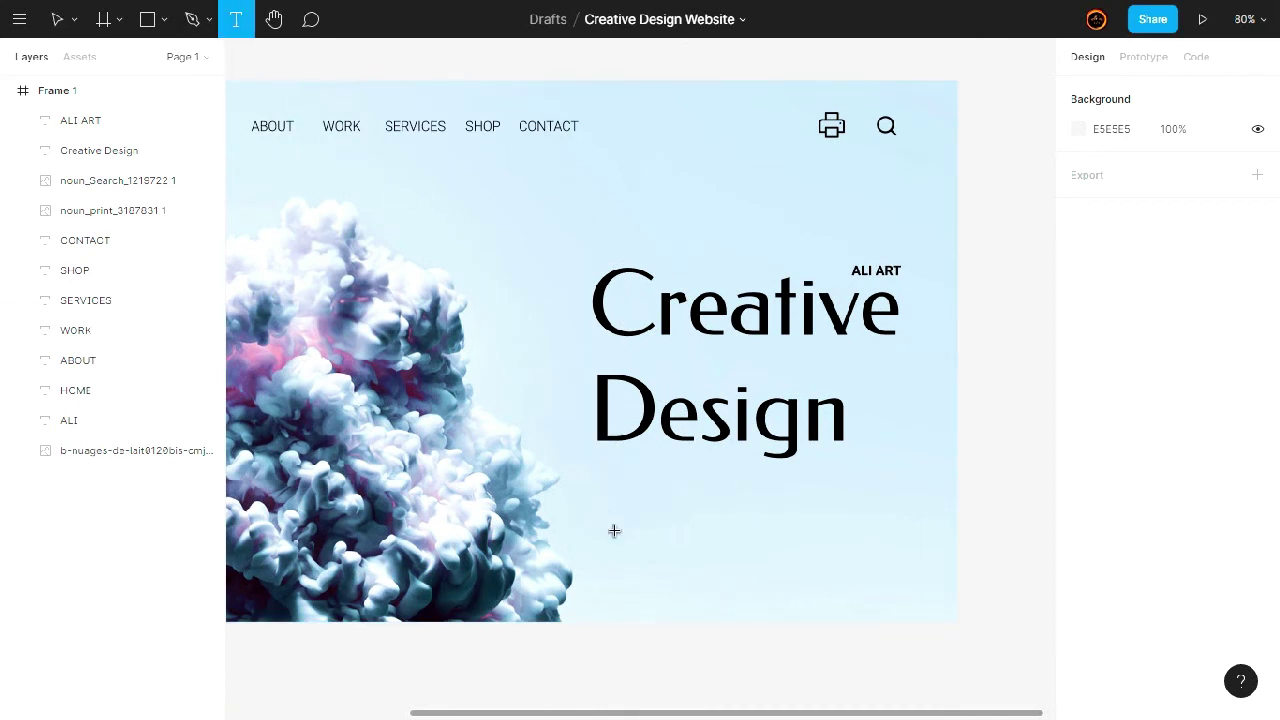
pyautogui.moveTo(603, 514); pyautogui.dragTo(851, 577)
pyautogui.moveTo(943, 600); pyautogui.dragTo(943, 594)
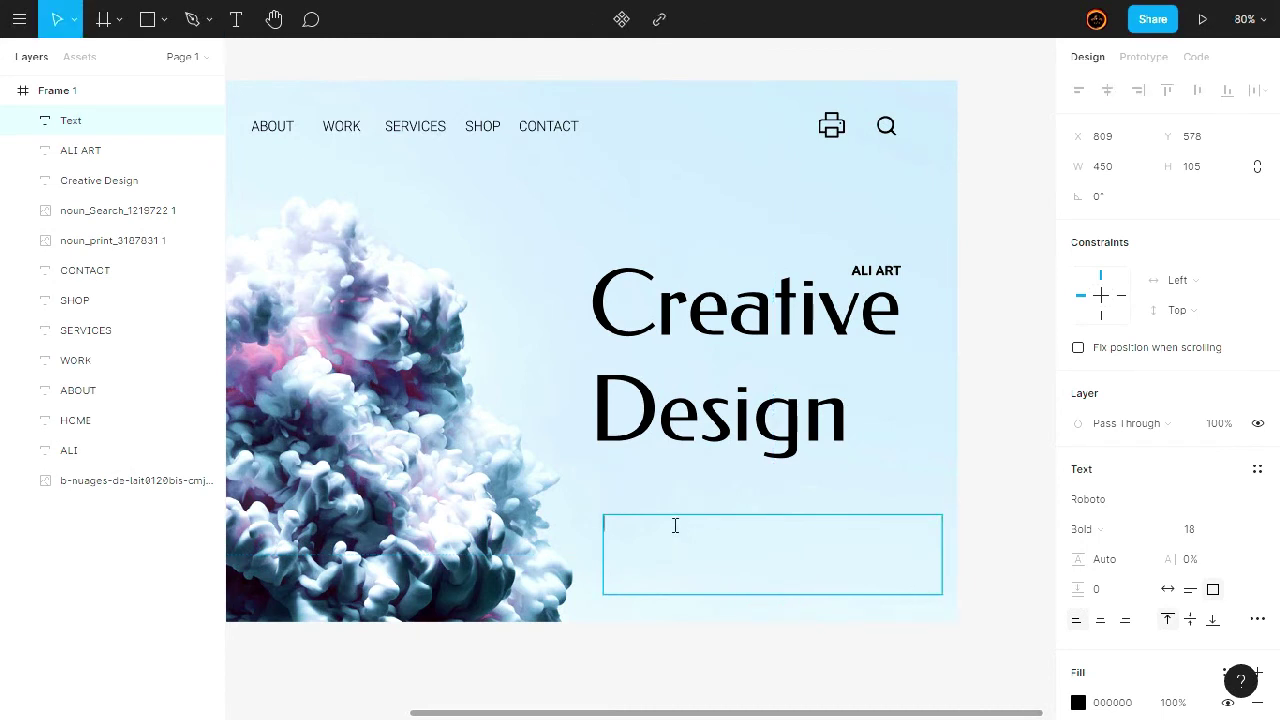
pyautogui.hotkey('ctrl', 'v')
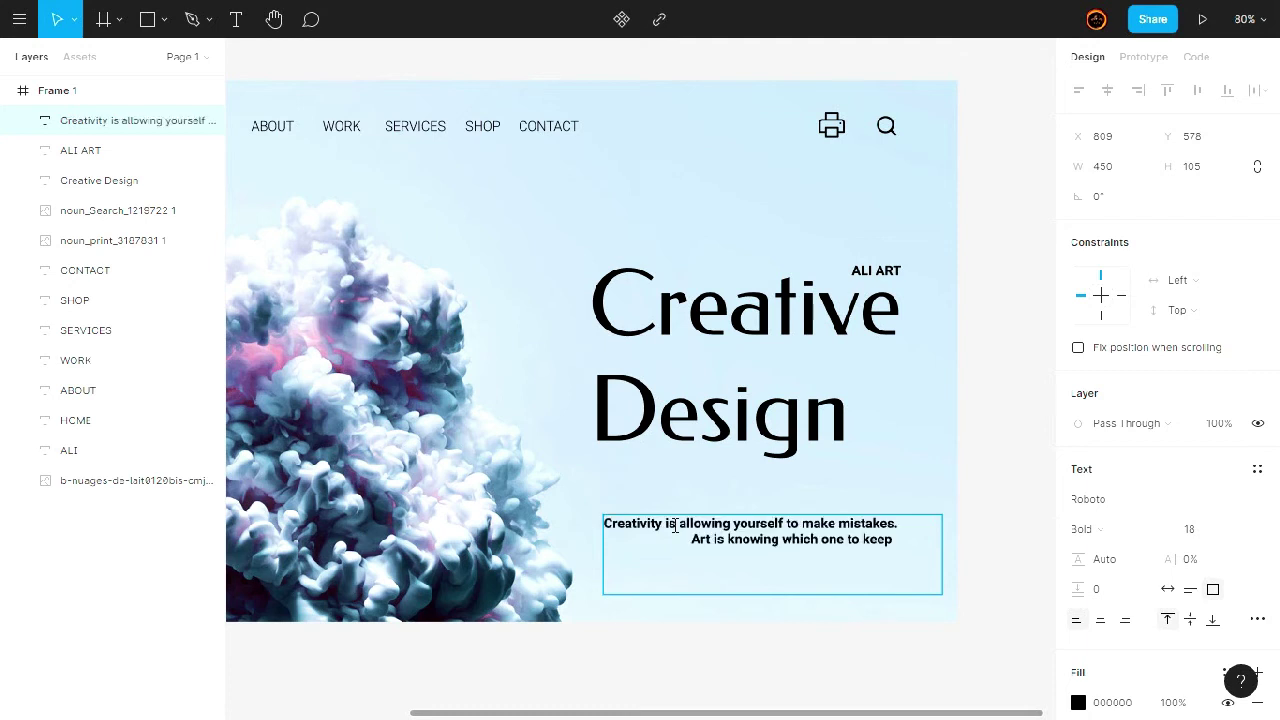
pyautogui.hotkey('ctrl', 'a')
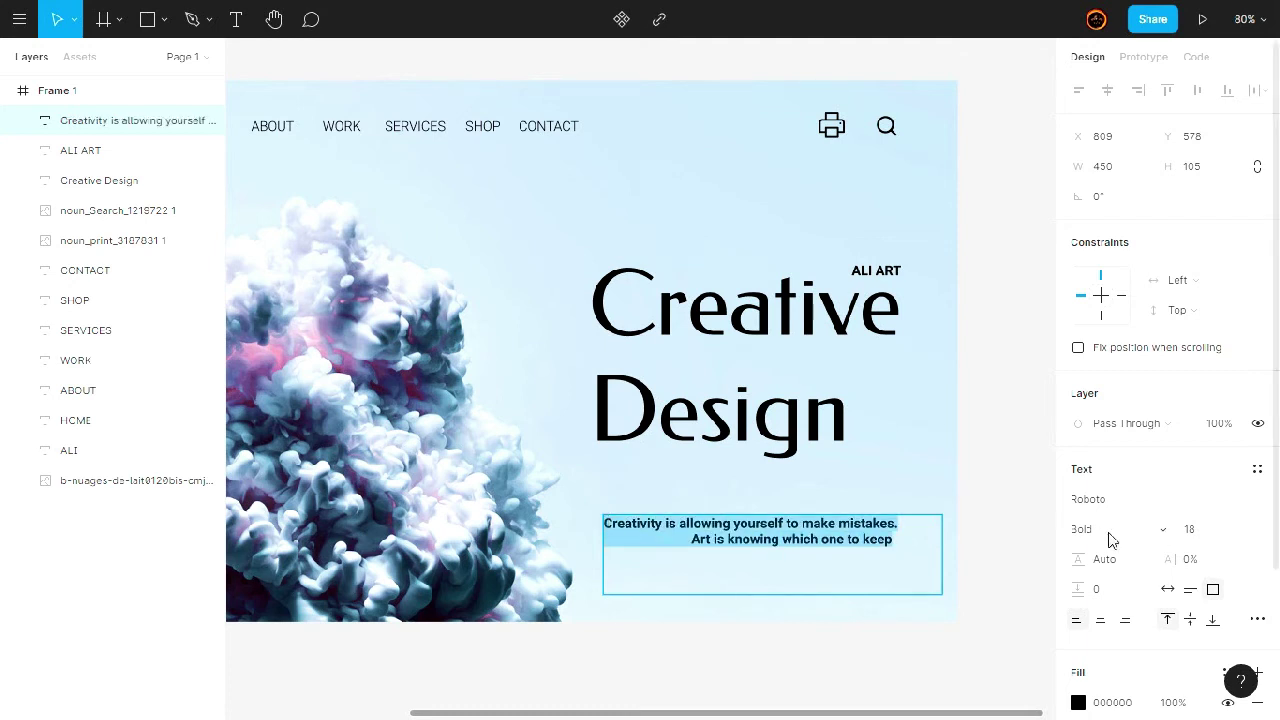
pyautogui.click(1168, 533)
pyautogui.click(1162, 457)
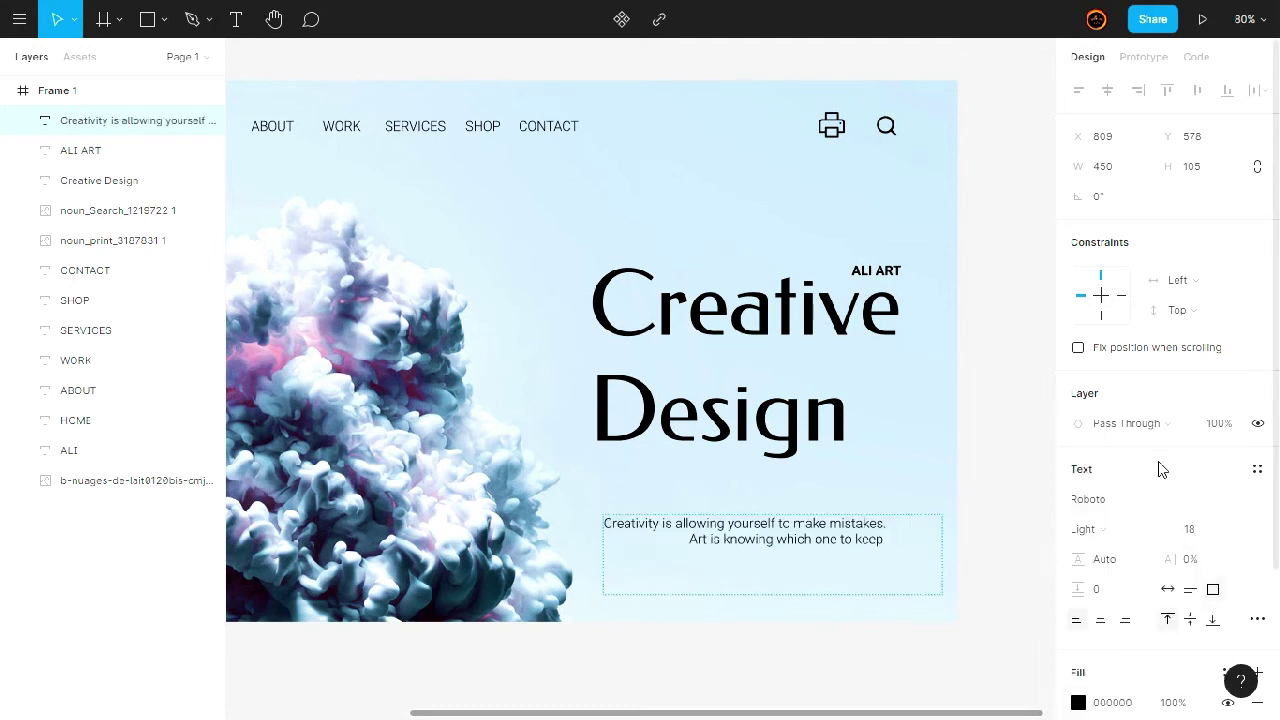
pyautogui.press('Escape')
pyautogui.moveTo(814, 536); pyautogui.dragTo(808, 492)
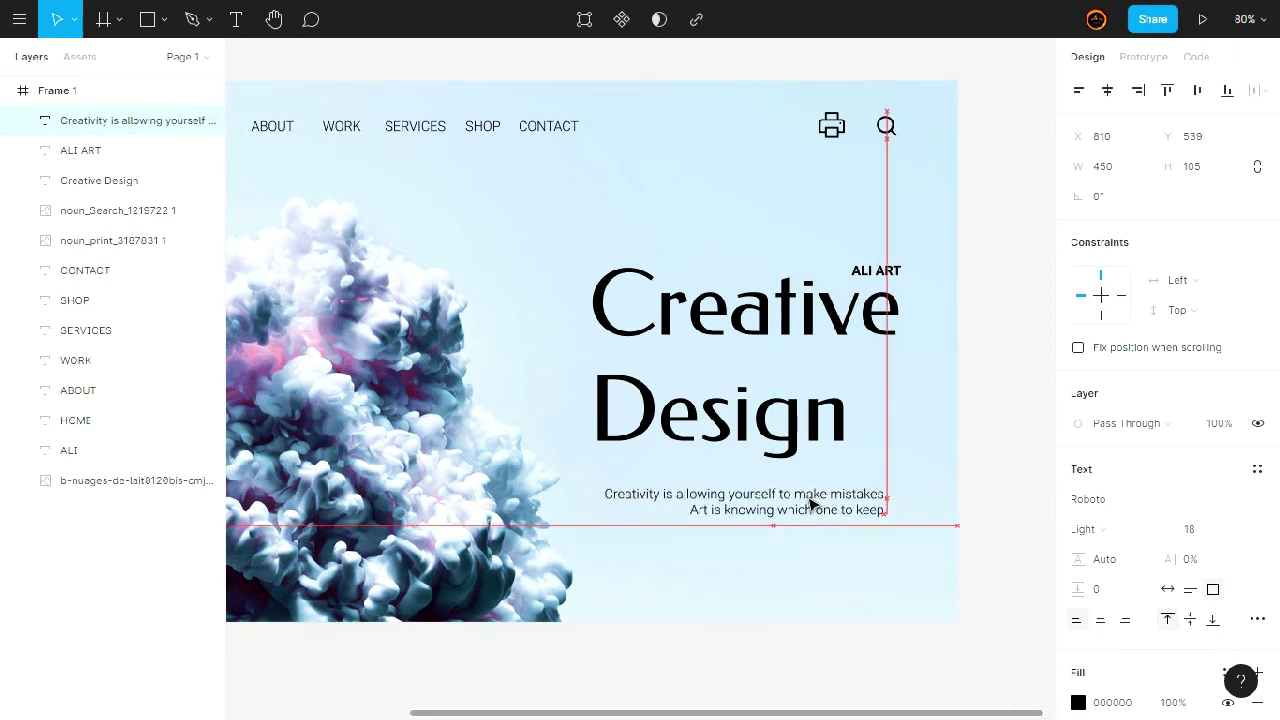
pyautogui.click(895, 591)
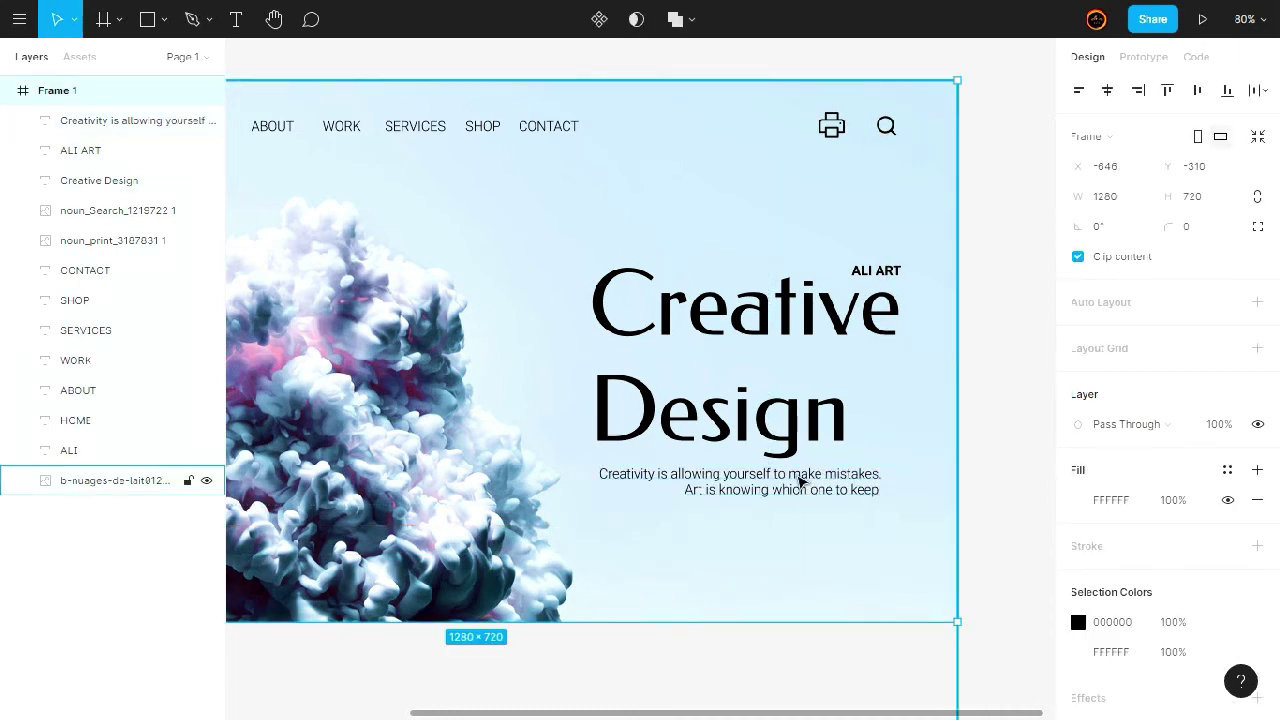
# Place the facebook icon image near the frame bottom and enlarge it to 41 × 33.
pyautogui.scroll(-2, 800, 482)
pyautogui.scroll(-3, 800, 482)
pyautogui.scroll(2, 800, 482)
pyautogui.scroll(3, 800, 482)
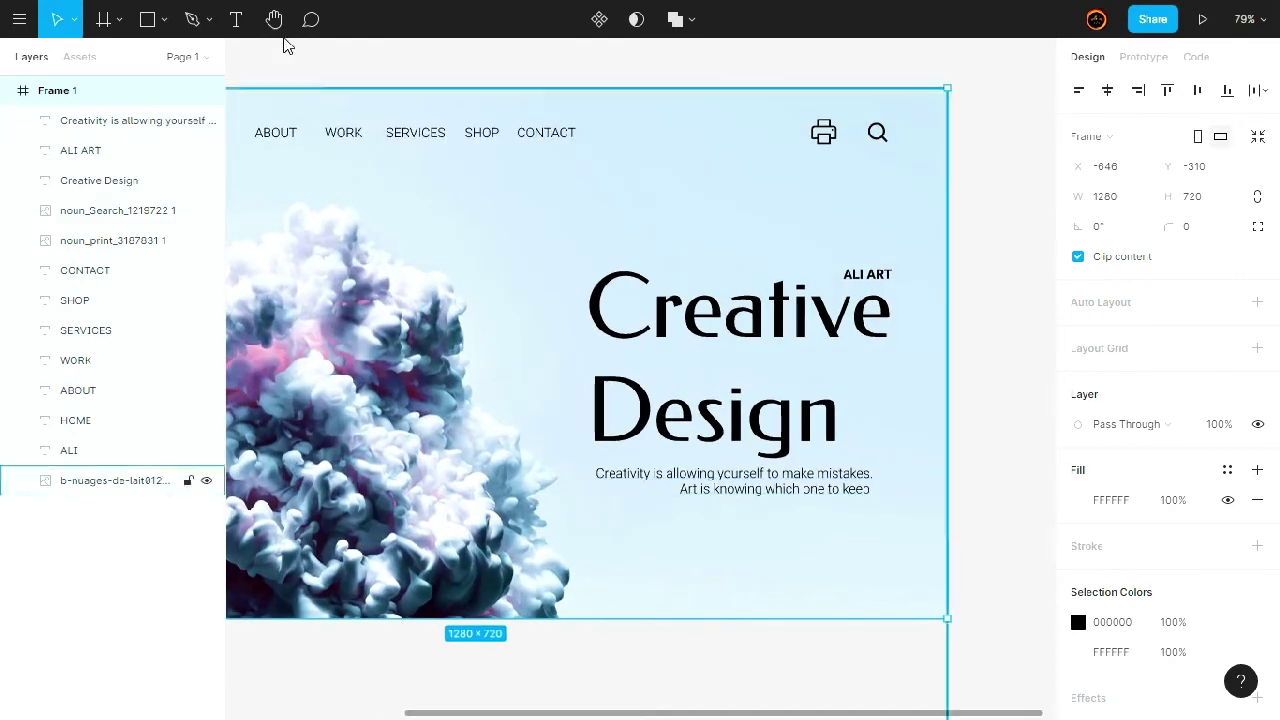
pyautogui.click(164, 19)
pyautogui.click(152, 200)
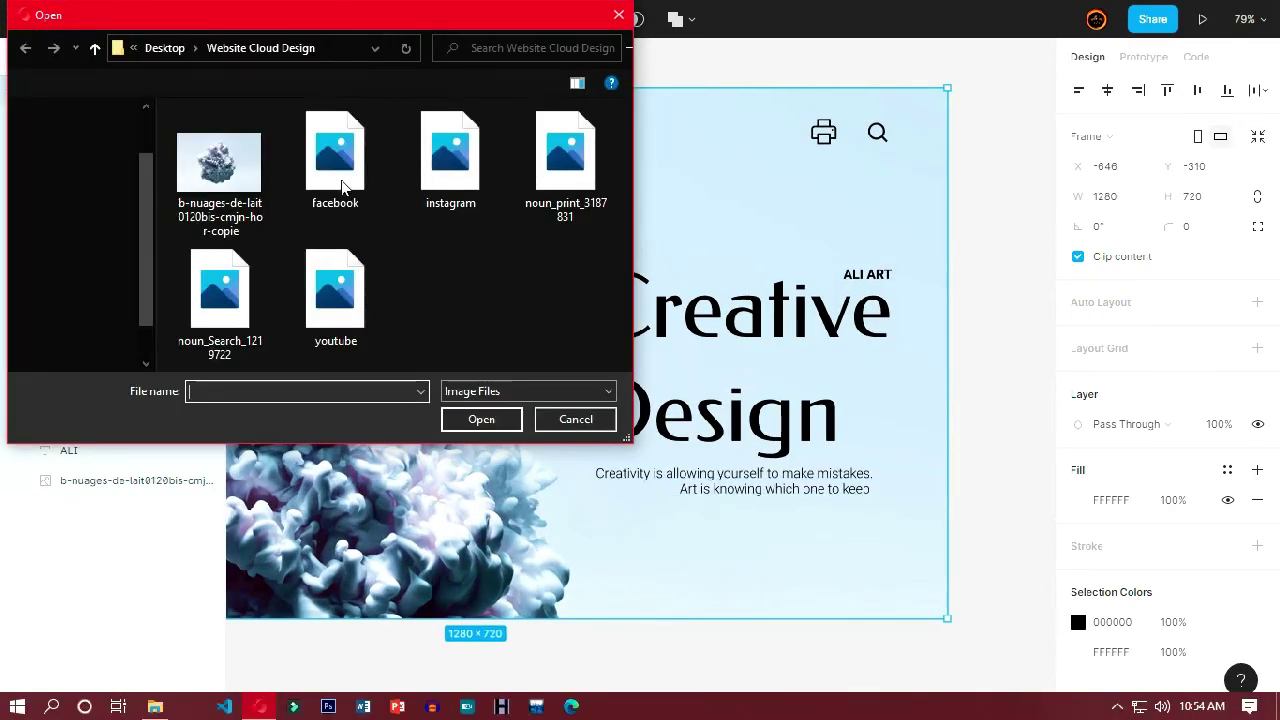
pyautogui.click(341, 186)
pyautogui.click(464, 420)
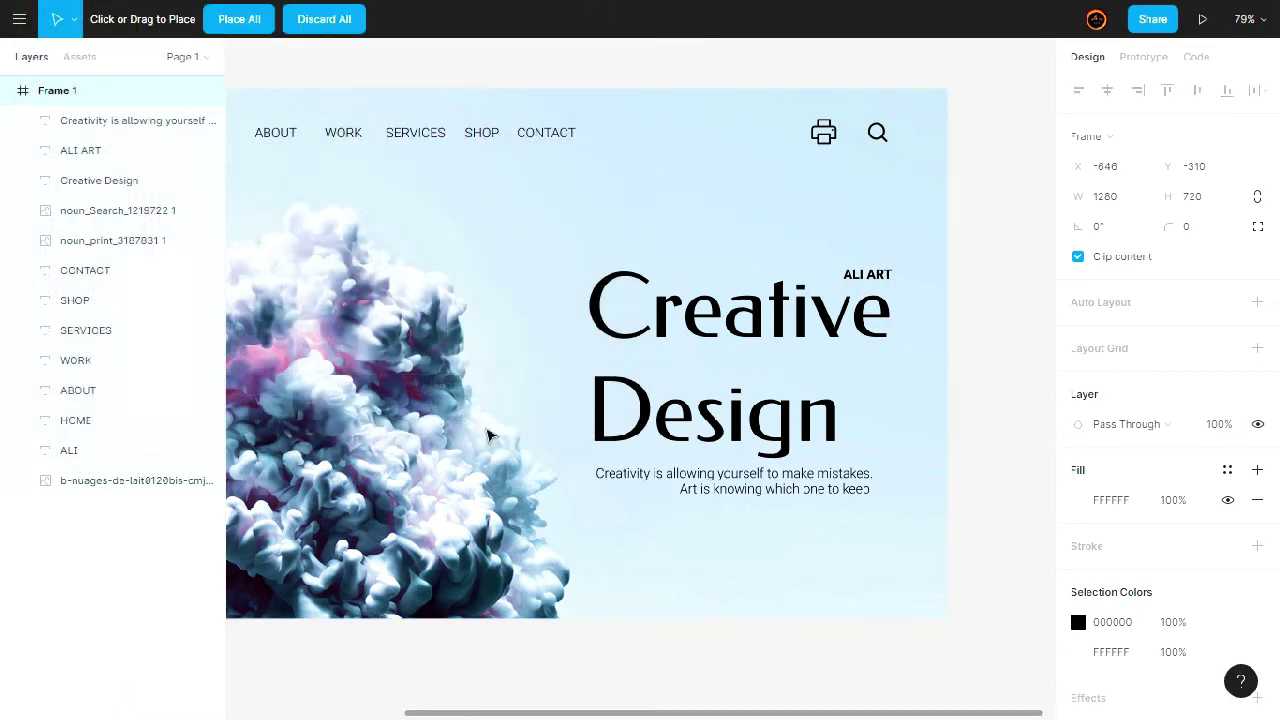
pyautogui.click(701, 562)
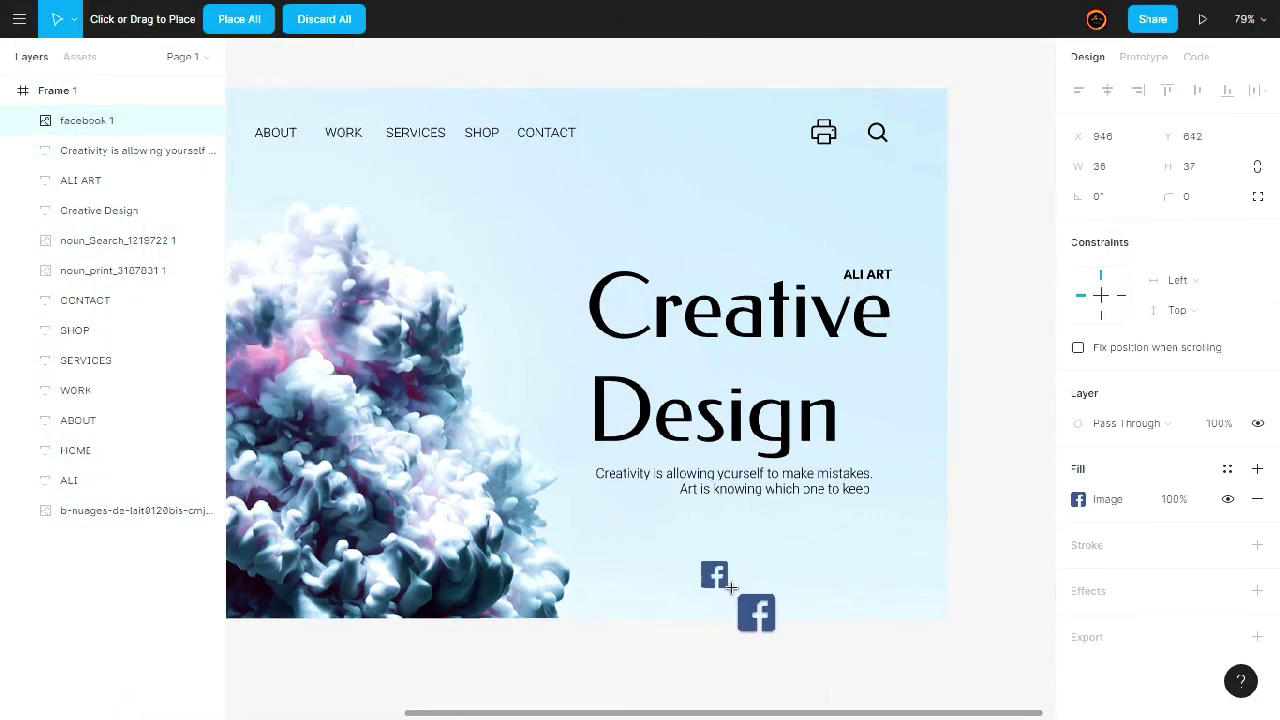
pyautogui.moveTo(729, 589); pyautogui.dragTo(778, 590)
pyautogui.press('Escape')
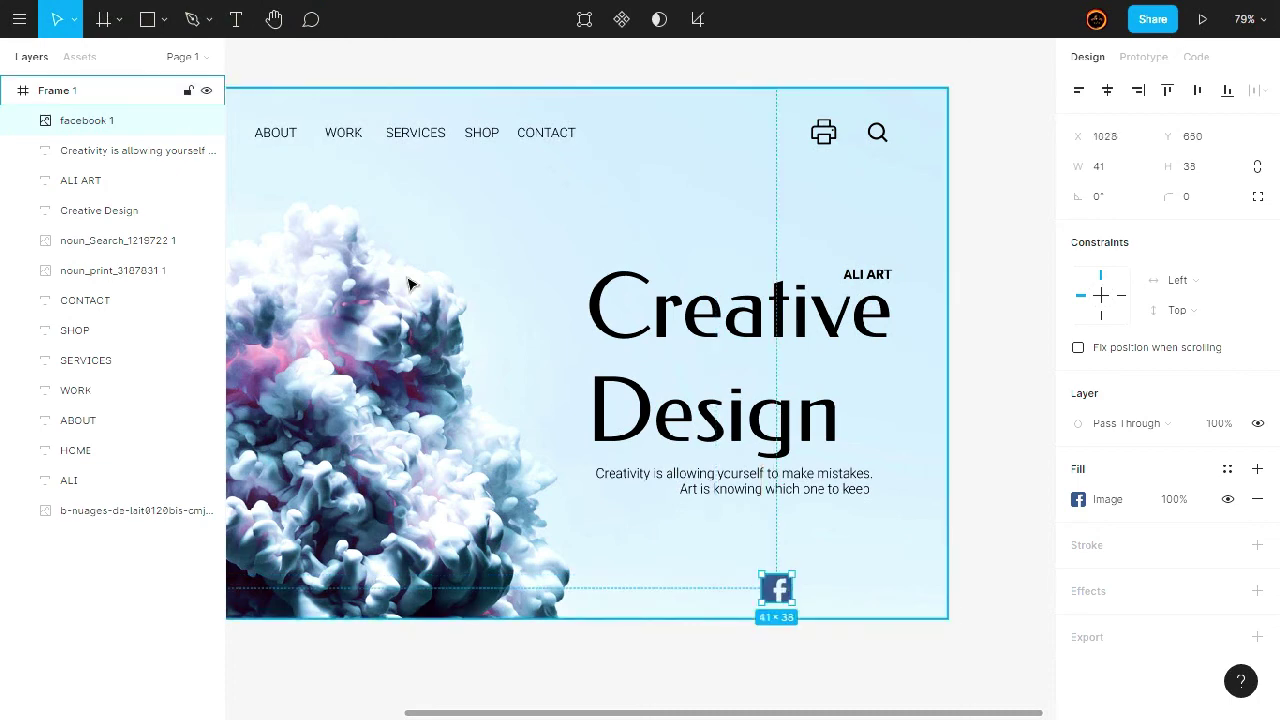
pyautogui.click(164, 19)
pyautogui.click(134, 196)
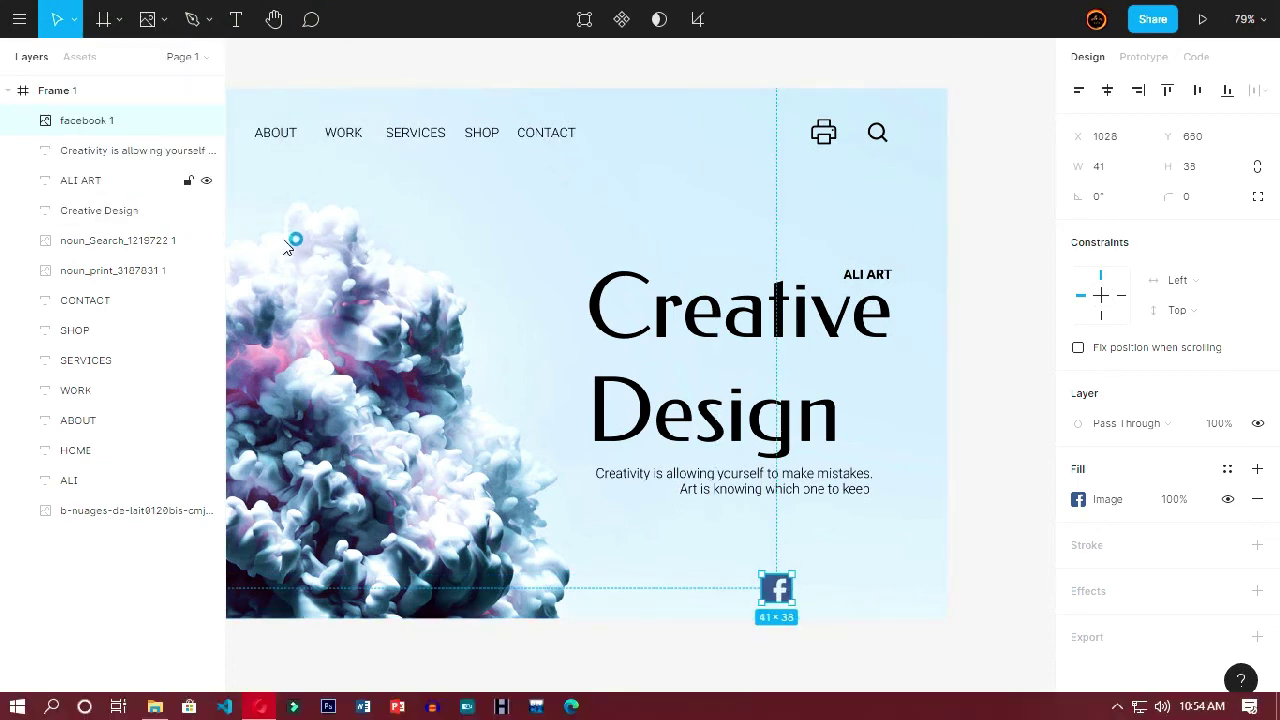
# Place the instagram (43 × 42) and youtube (44 × 34) icons to the right of Facebook.
pyautogui.click(440, 195)
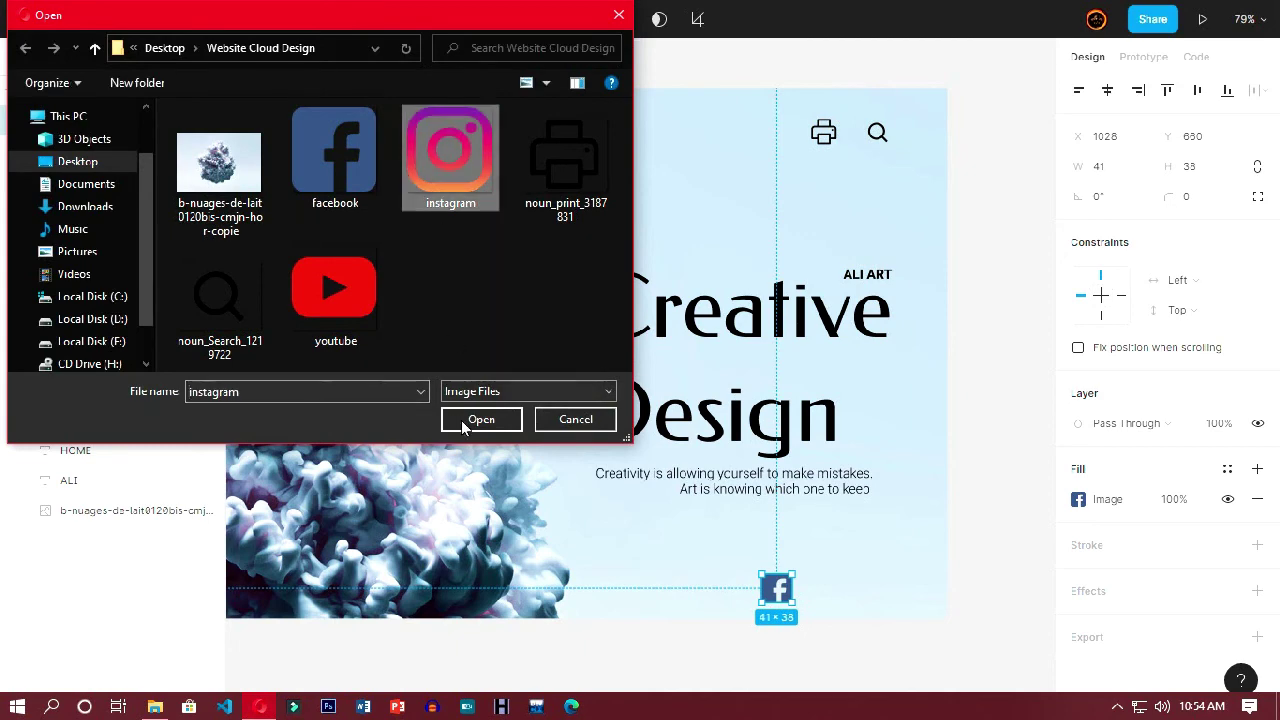
pyautogui.click(463, 424)
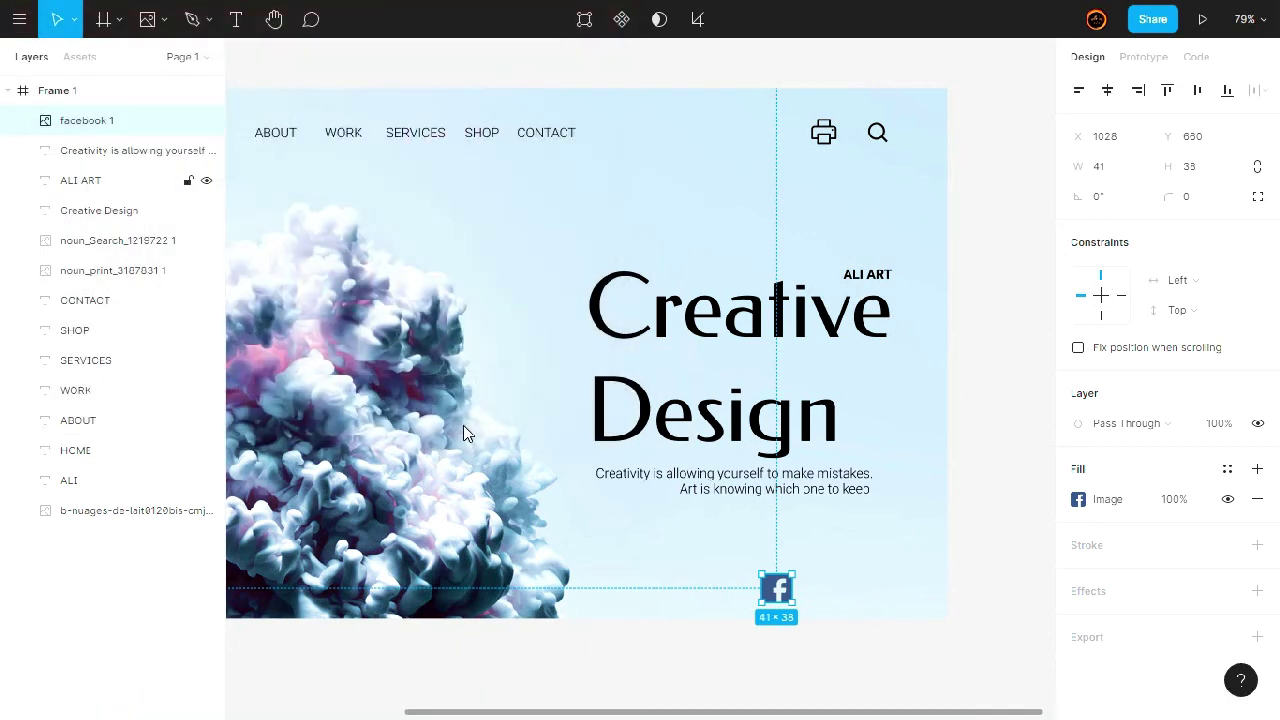
pyautogui.click(811, 580)
pyautogui.moveTo(833, 603); pyautogui.dragTo(834, 605)
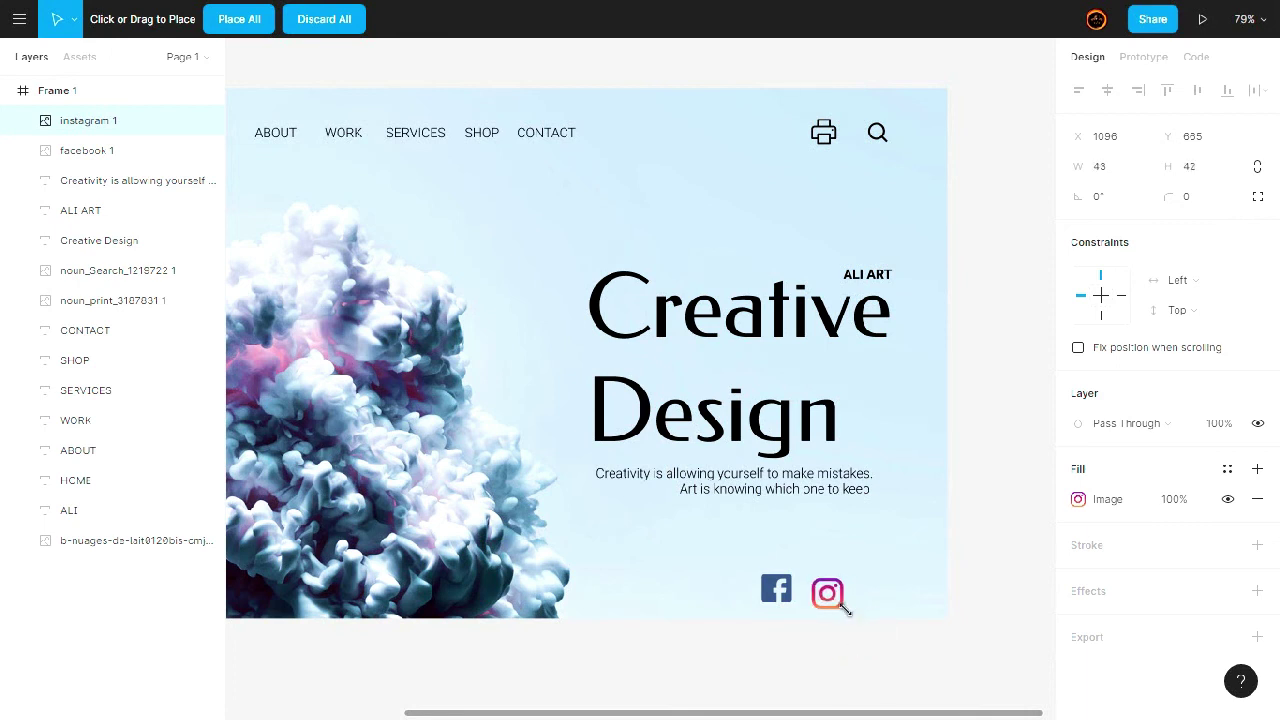
pyautogui.moveTo(834, 605); pyautogui.dragTo(833, 591)
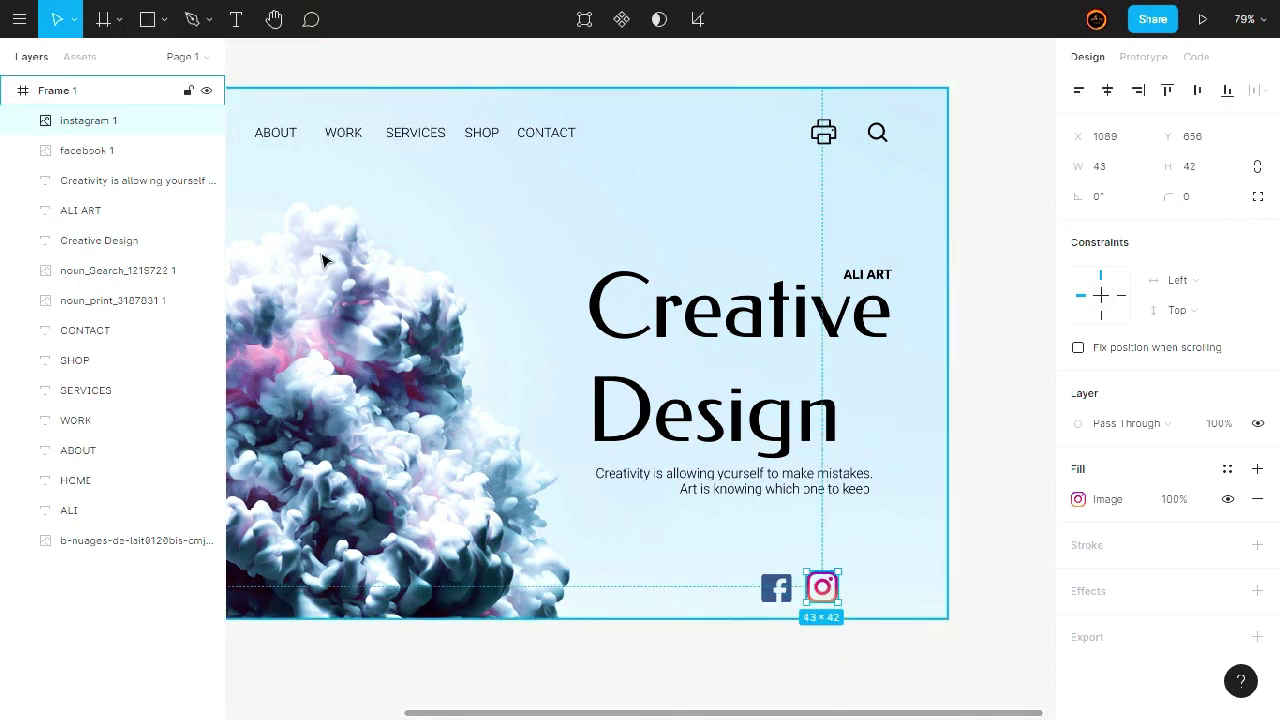
pyautogui.click(164, 19)
pyautogui.click(144, 192)
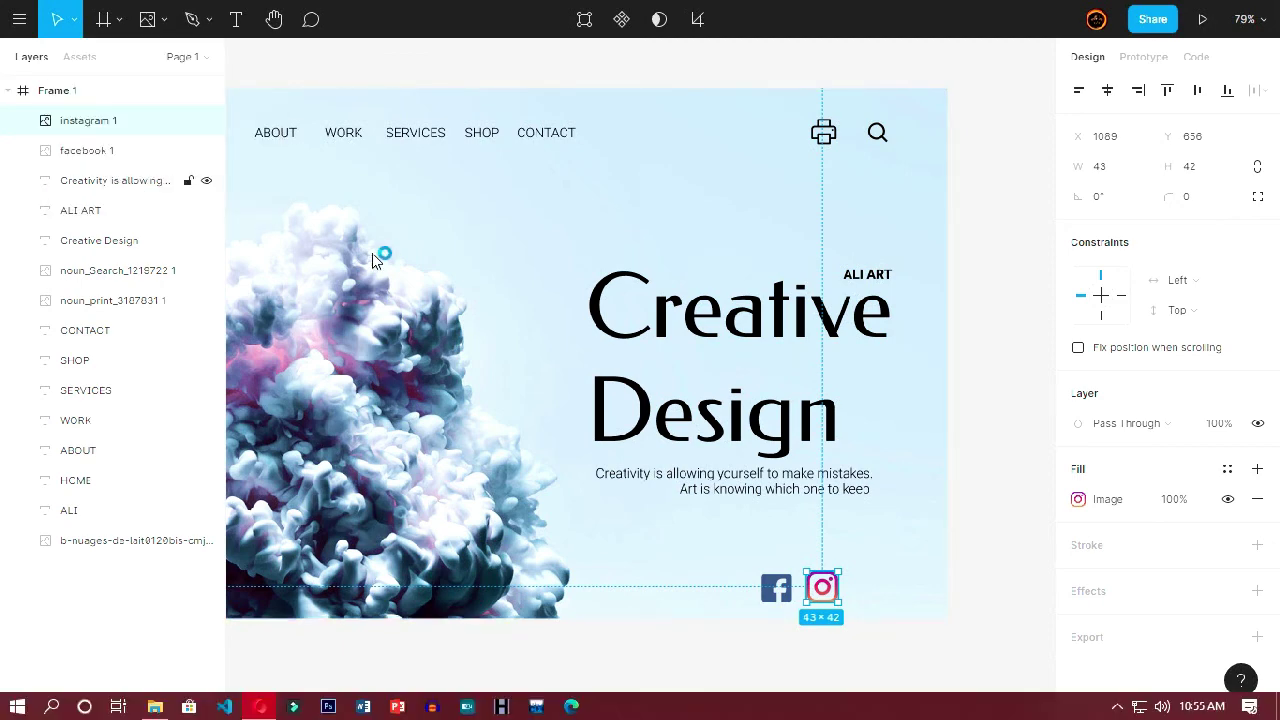
pyautogui.click(343, 285)
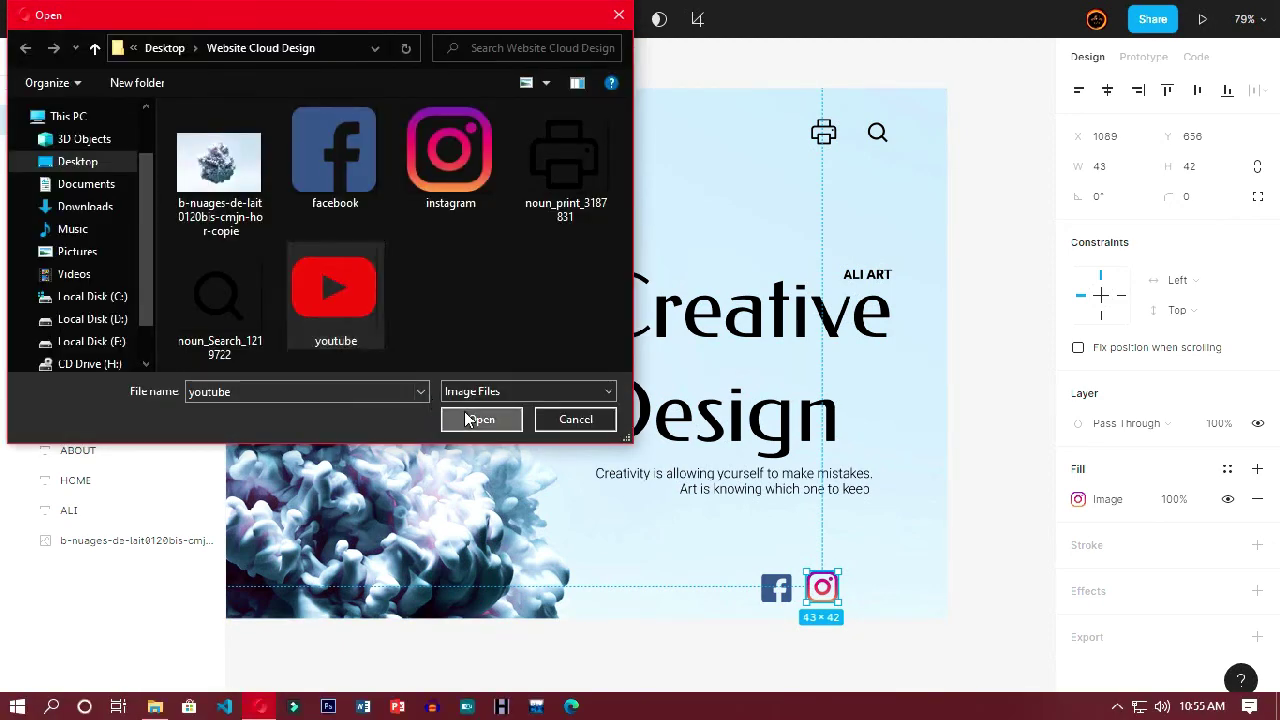
pyautogui.click(467, 419)
pyautogui.moveTo(862, 577); pyautogui.dragTo(898, 604)
pyautogui.scroll(3, 905, 604)
# Shrink the YouTube, Instagram and Facebook icons to small matching sizes clustered bottom-right.
pyautogui.scroll(2, 910, 604)
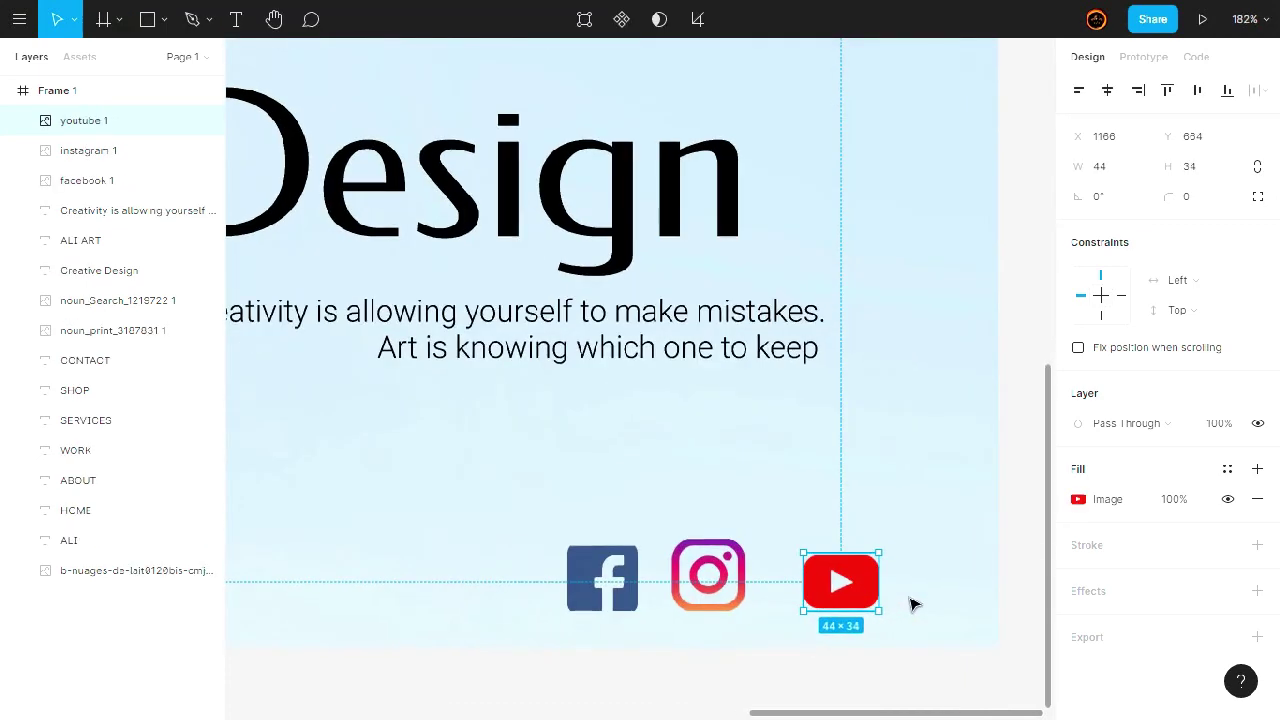
pyautogui.moveTo(803, 552); pyautogui.dragTo(878, 590)
pyautogui.click(705, 568)
pyautogui.moveTo(674, 545)
pyautogui.mouseDown()
pyautogui.moveTo(704, 578)
pyautogui.moveTo(821, 596)
pyautogui.mouseUp()
pyautogui.click(602, 578)
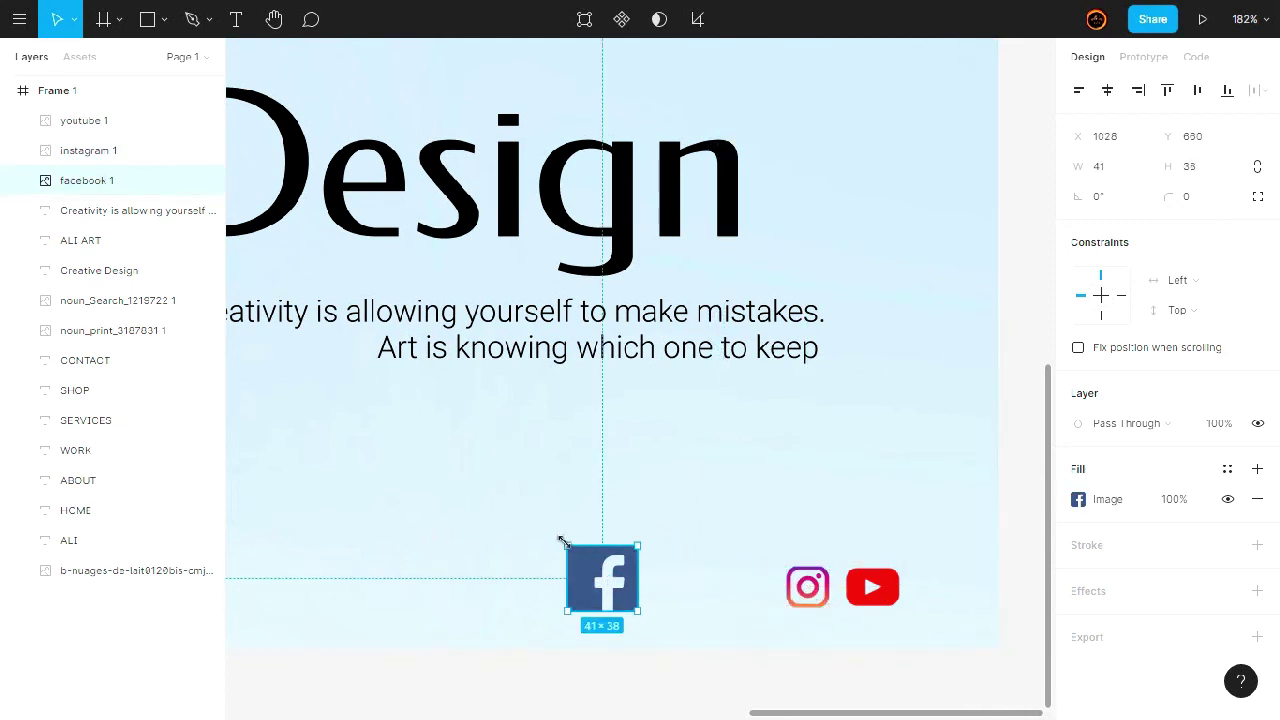
pyautogui.moveTo(567, 546)
pyautogui.mouseDown()
pyautogui.moveTo(584, 566)
pyautogui.moveTo(737, 590)
pyautogui.moveTo(726, 567)
pyautogui.mouseUp()
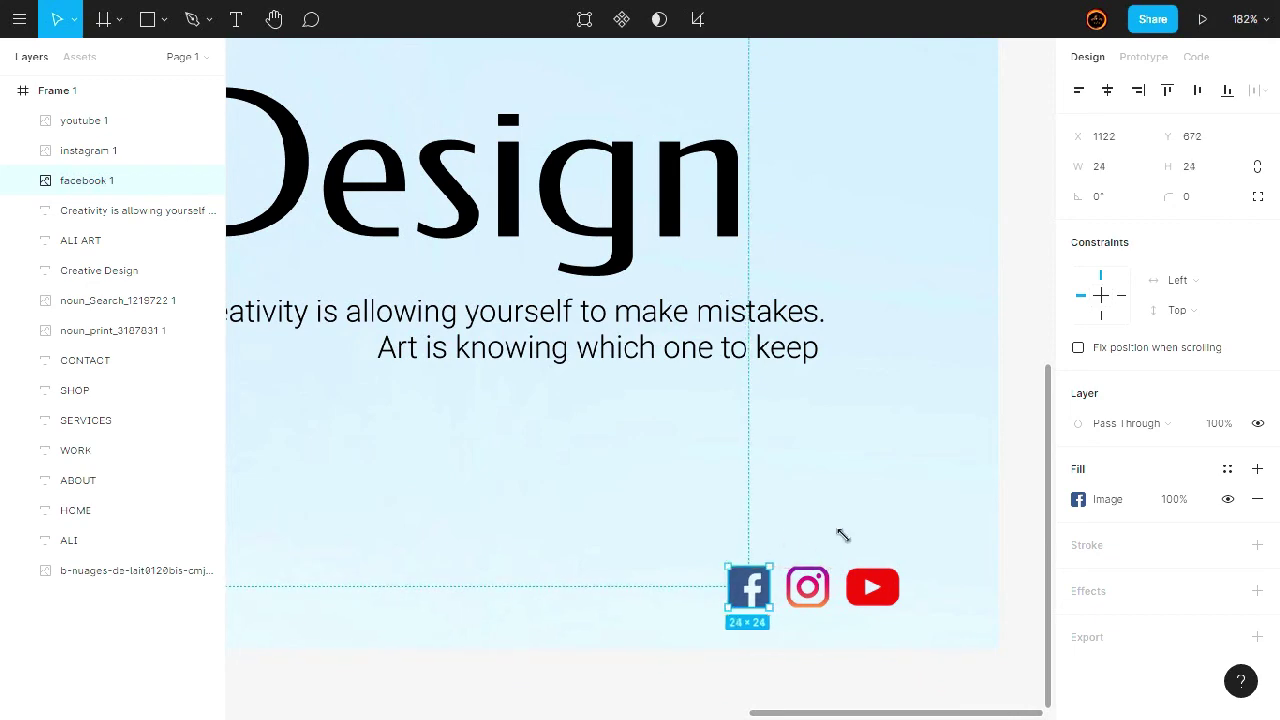
pyautogui.press('Escape')
pyautogui.hotkey('shift', '2')
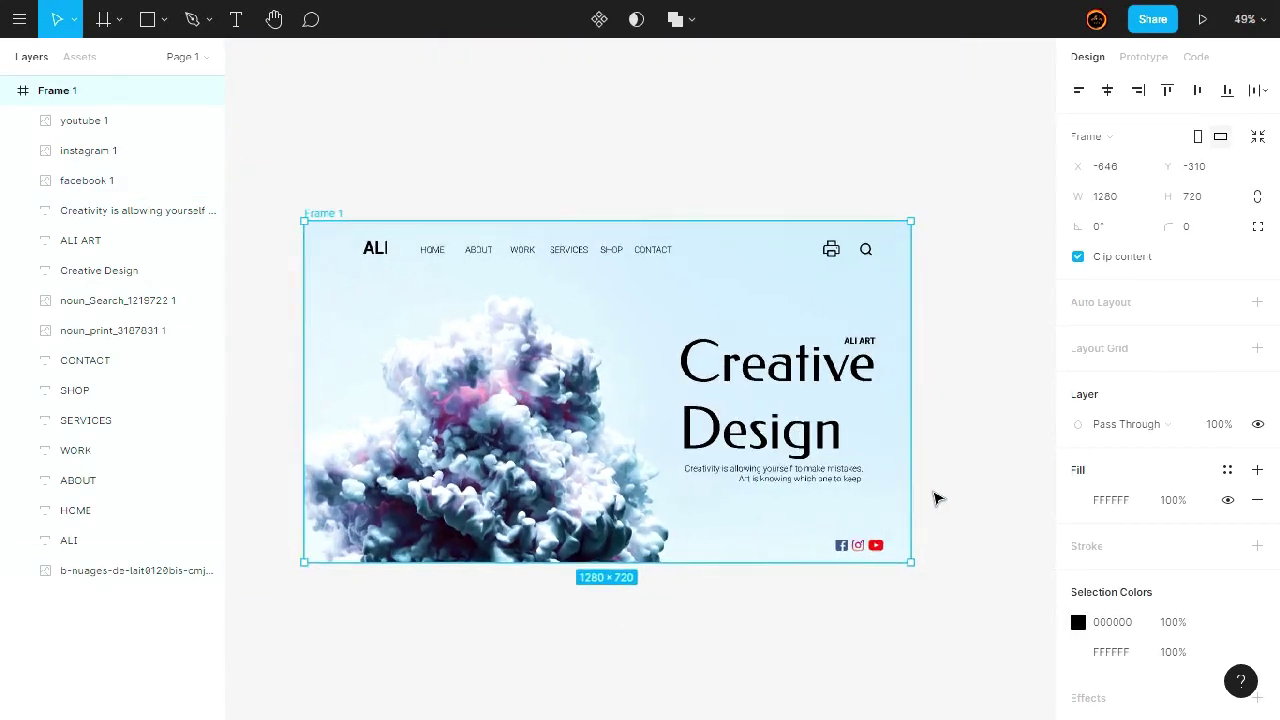
# Present the finished hero frame and switch the preview to full screen with F11.
pyautogui.scroll(1, 935, 498)
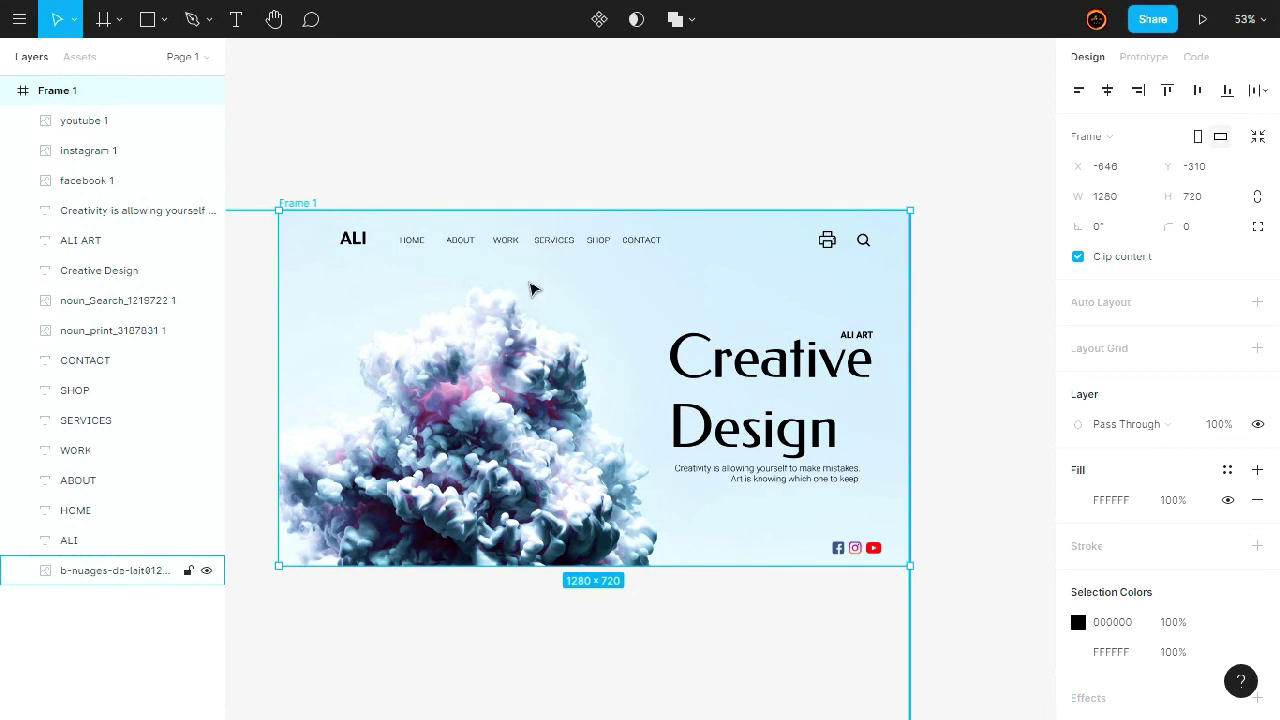
pyautogui.click(1206, 20)
pyautogui.press('F11')
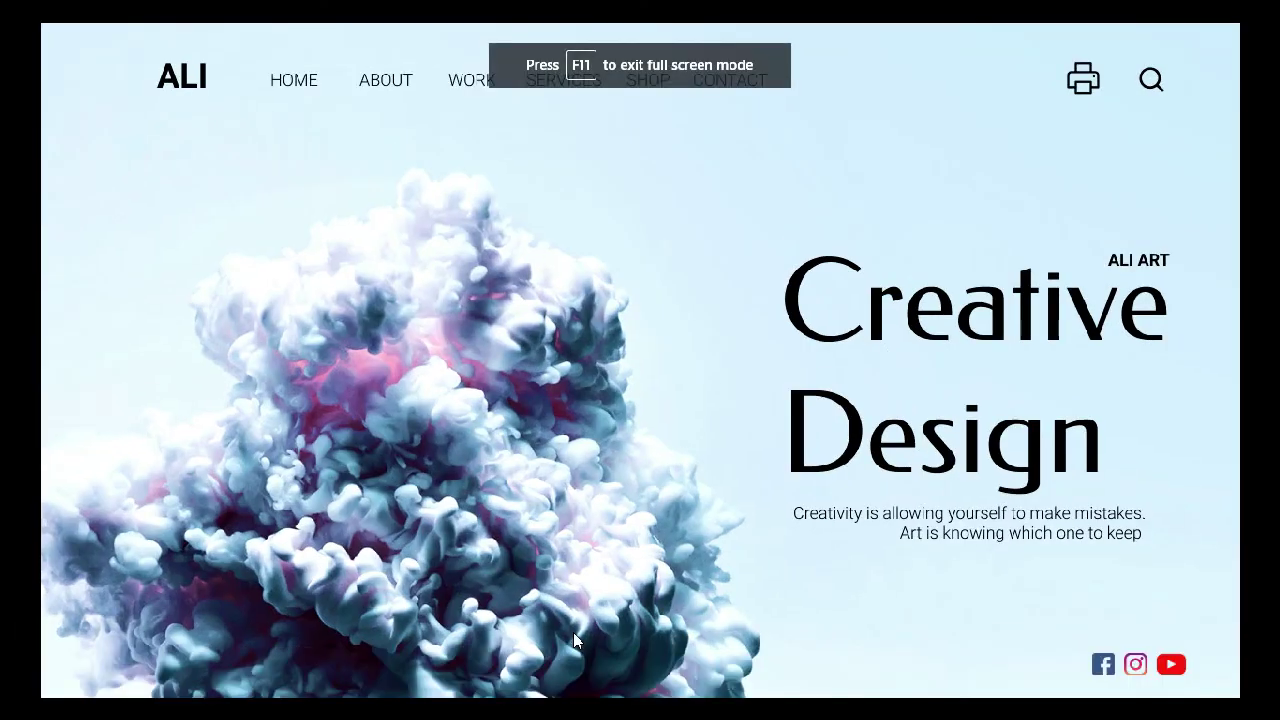